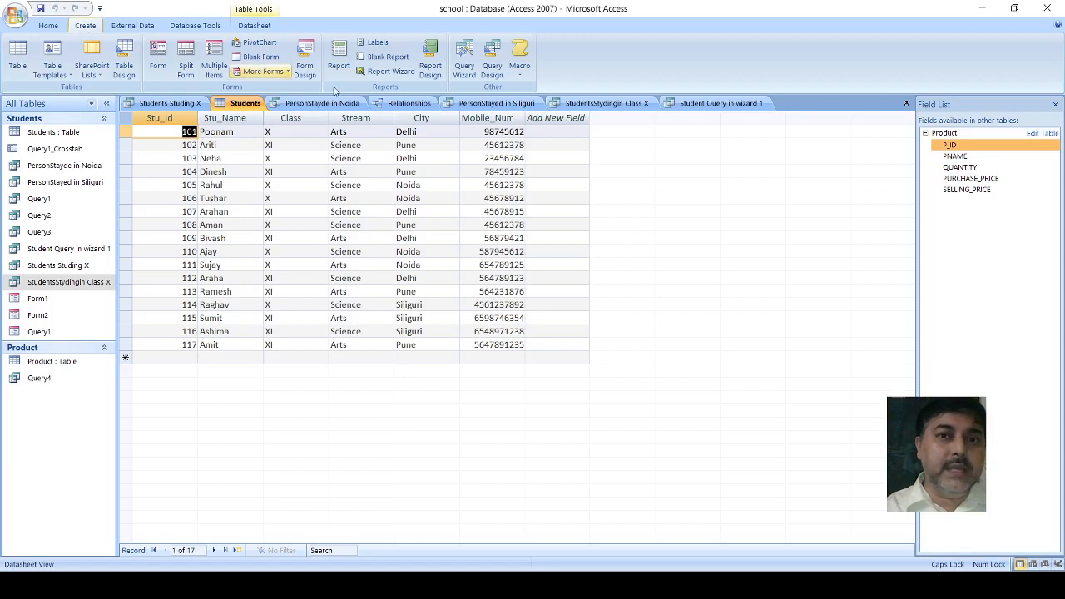
- Create a query in design view based on the Students table and add the Stu_Name and City fields
{"action": "left_click", "coordinate": [494, 72]}
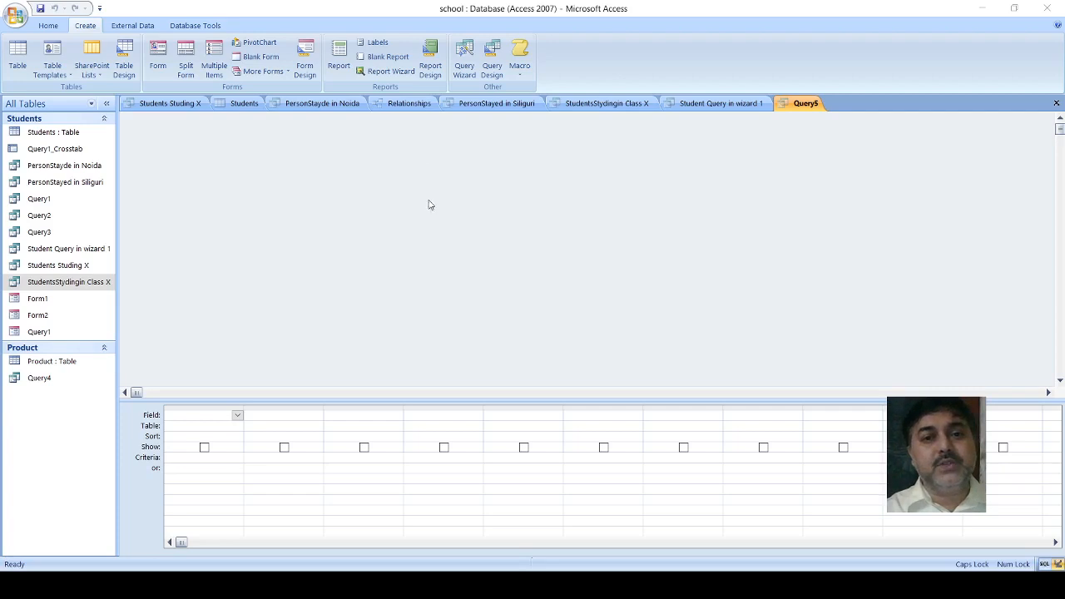
{"action": "left_click", "coordinate": [523, 332]}
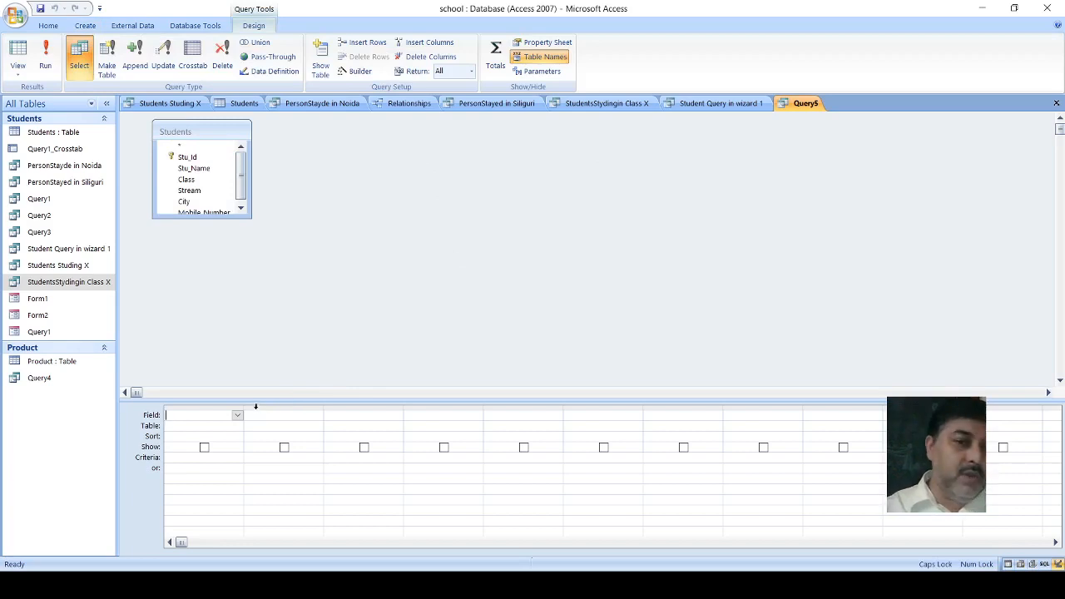
{"action": "left_click", "coordinate": [207, 445]}
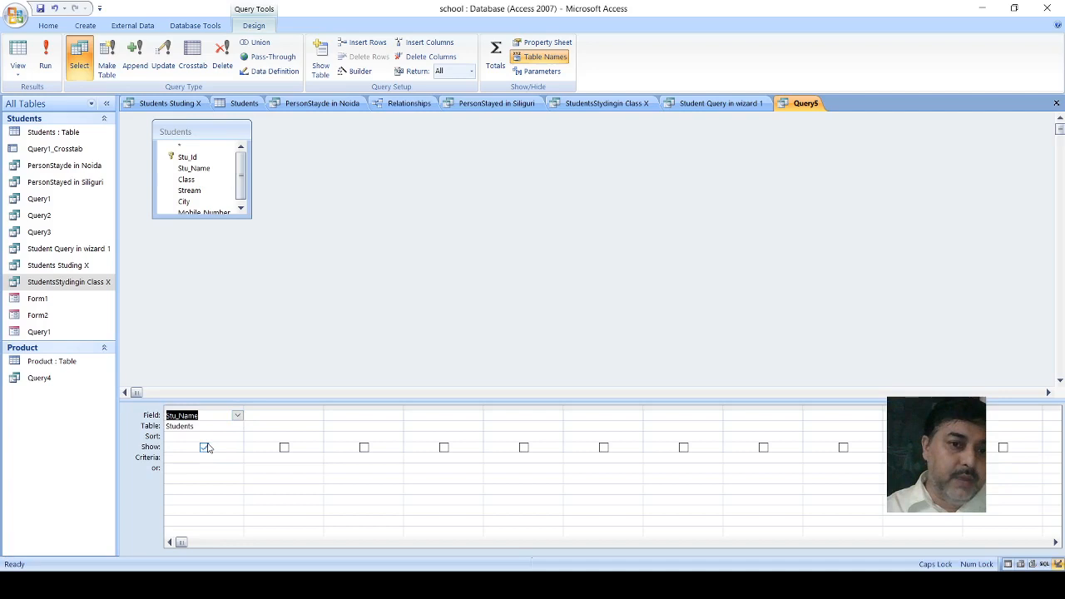
{"action": "left_click", "coordinate": [299, 418]}
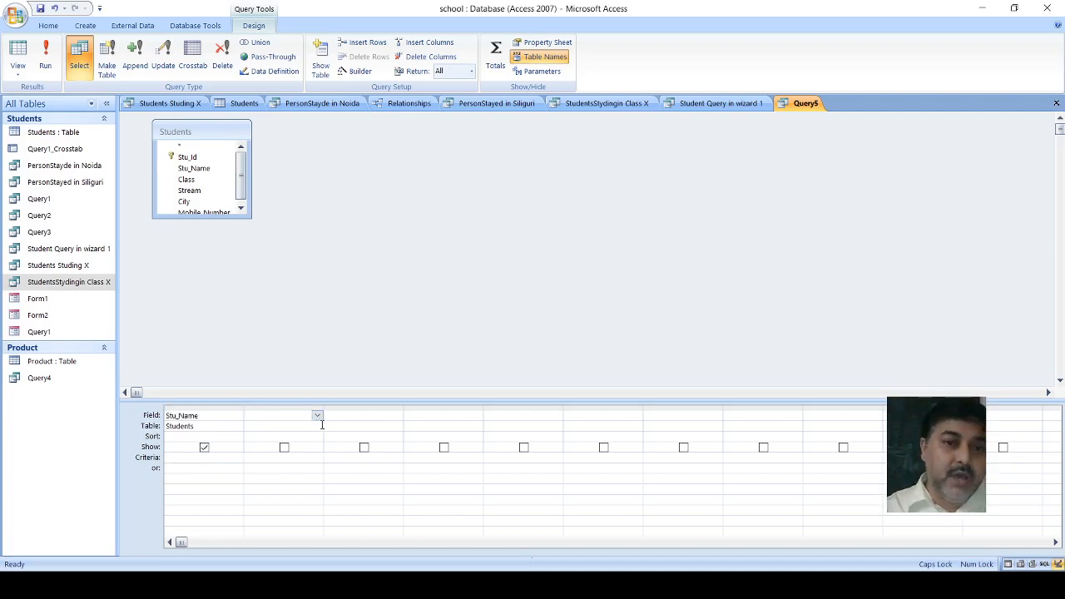
{"action": "left_click", "coordinate": [262, 472]}
- Set the City field's criteria to like"D*" so the query matches cities starting with D
{"action": "left_click", "coordinate": [256, 457]}
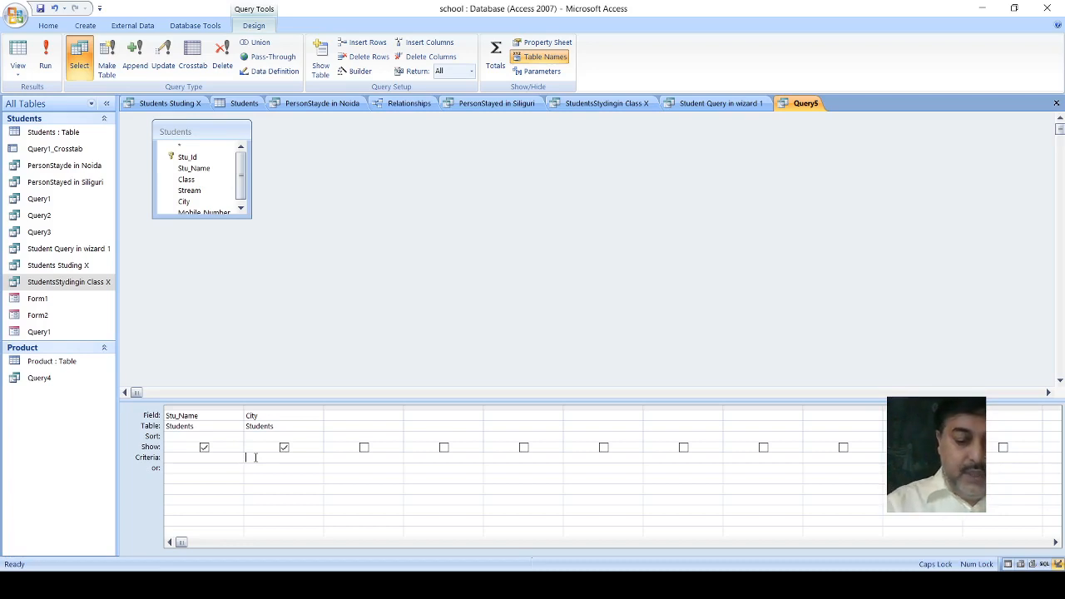
{"action": "type", "text": "=["}
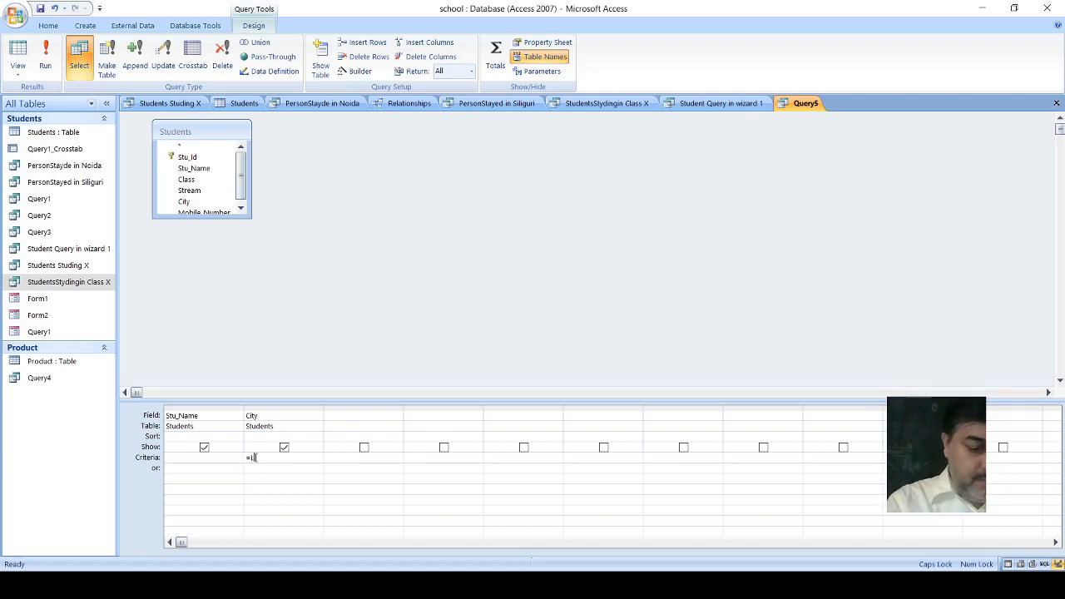
{"action": "key", "text": "Caps_Lock"}
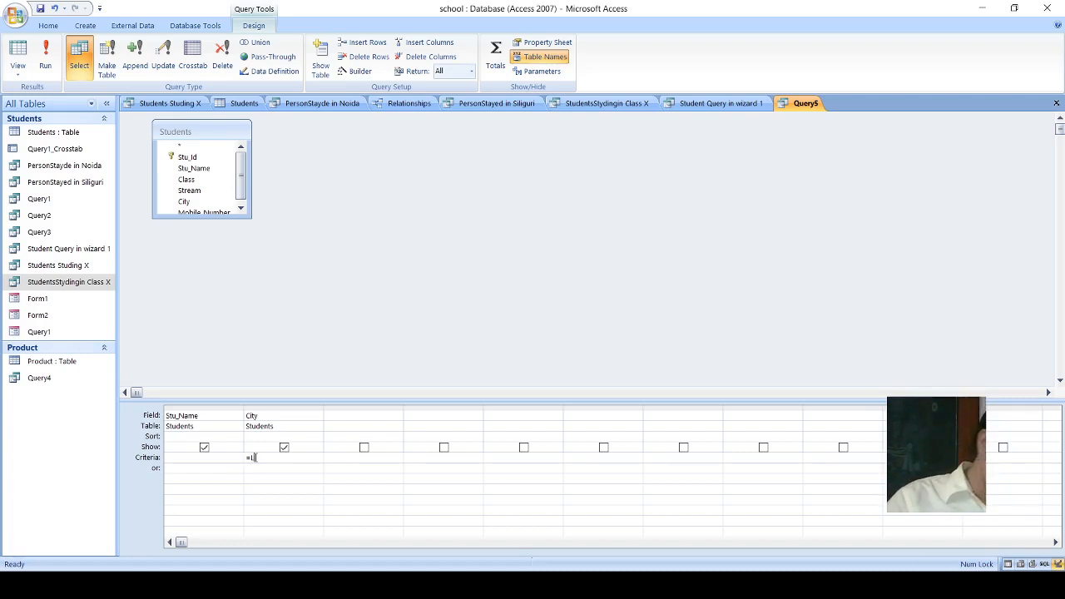
{"action": "key", "text": "BackSpace"}
{"action": "key", "text": "BackSpace"}
{"action": "type", "text": "l"}
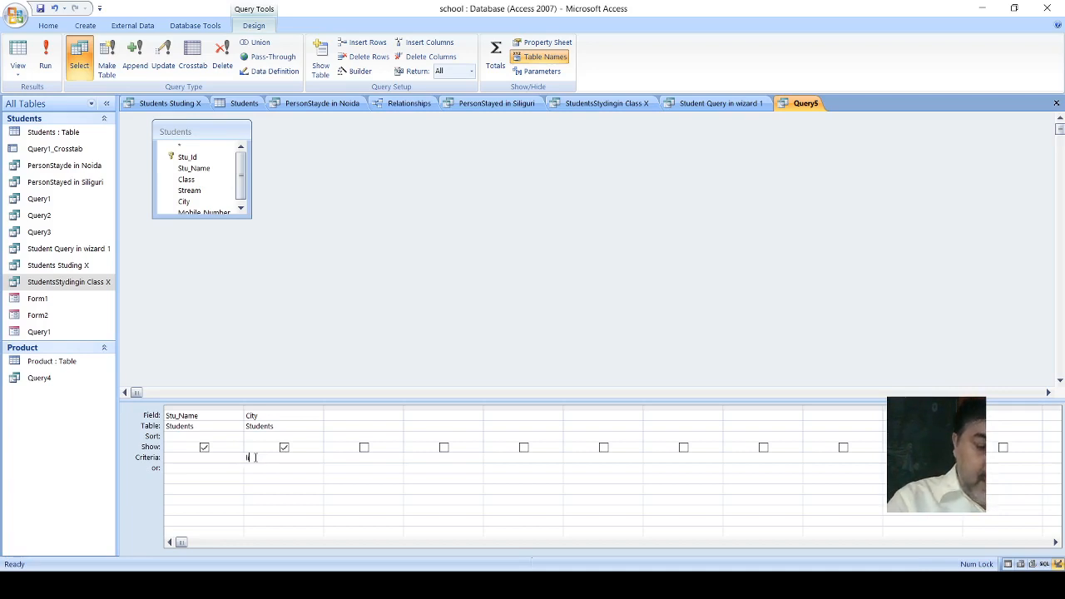
{"action": "type", "text": "ike"}
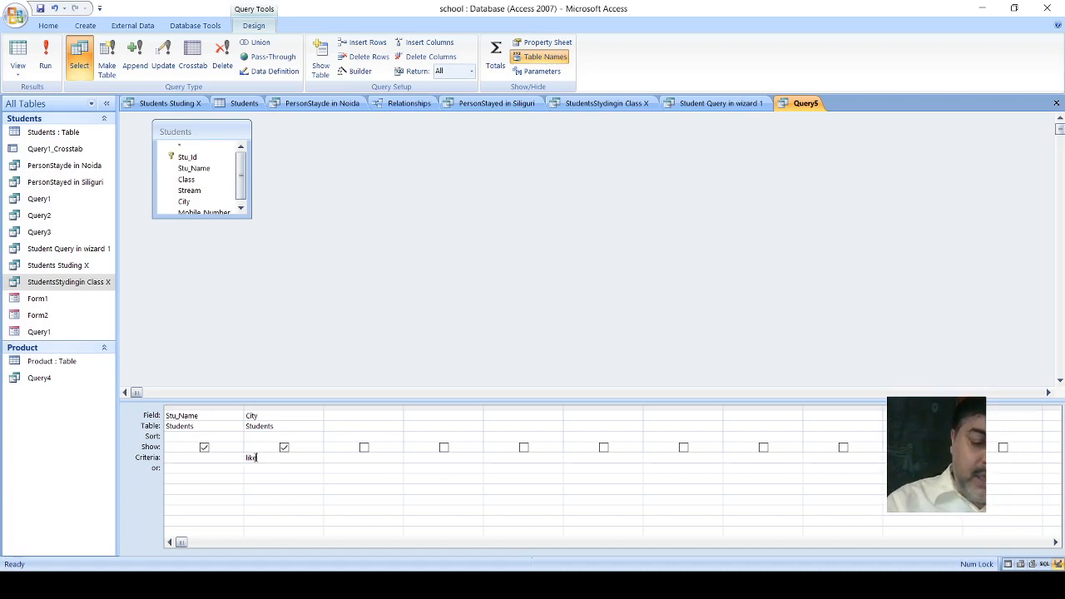
{"action": "type", "text": "["}
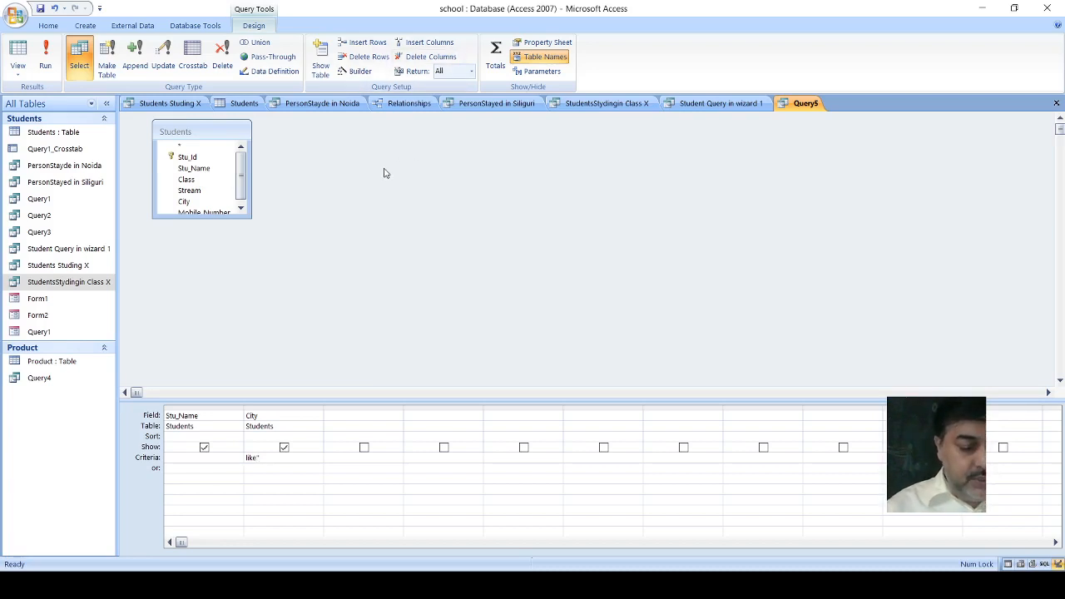
{"action": "type", "text": "D"}
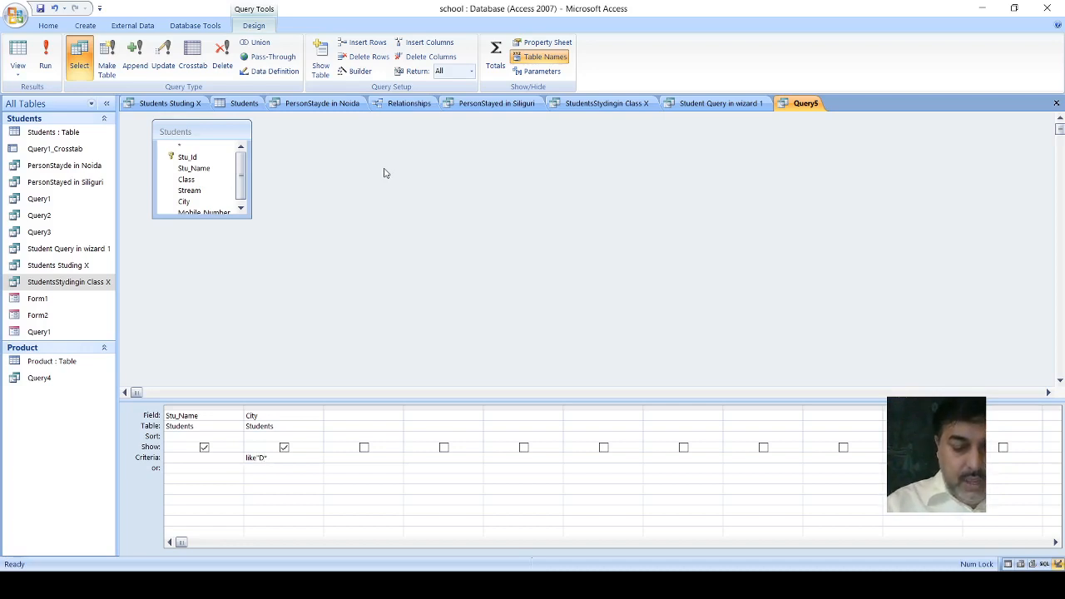
{"action": "type", "text": "*\""}
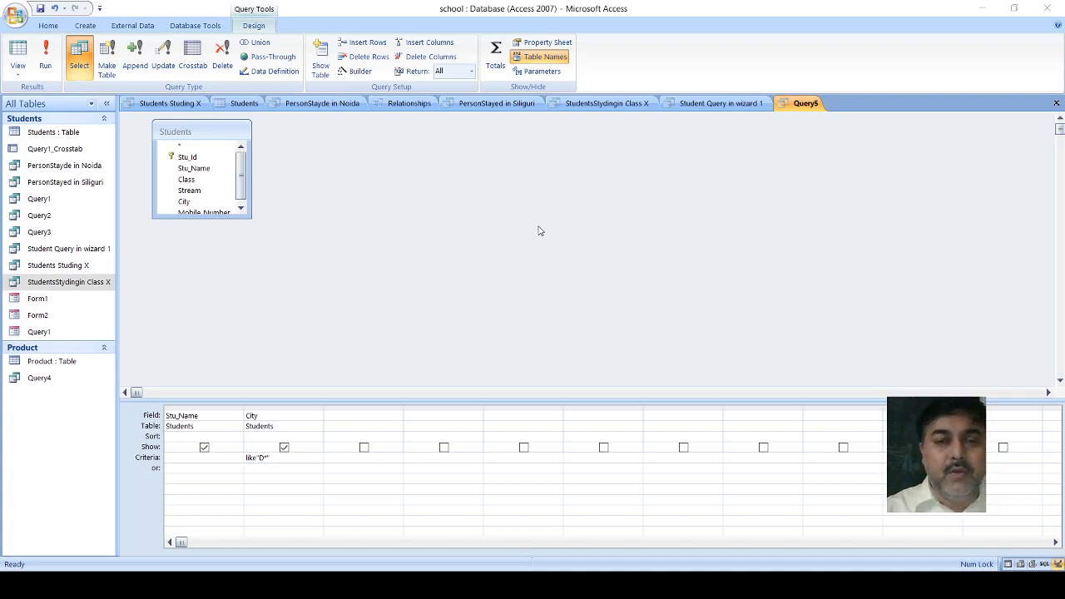
- Save the query as "Students lived in delhi with wildcards like clause" and open its results
{"action": "left_click", "coordinate": [538, 226]}
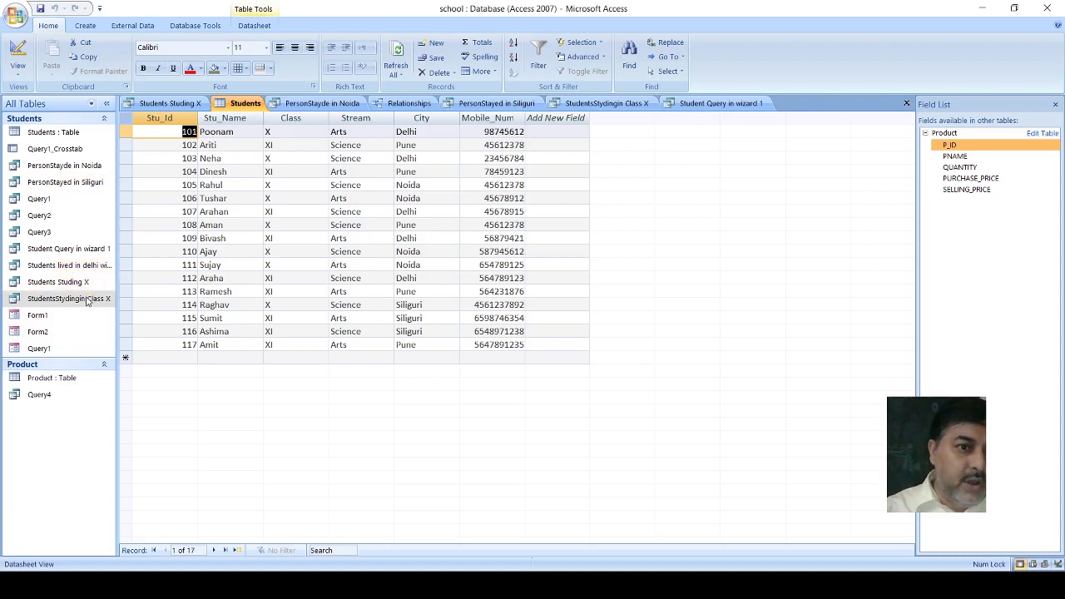
{"action": "double_click", "coordinate": [90, 266]}
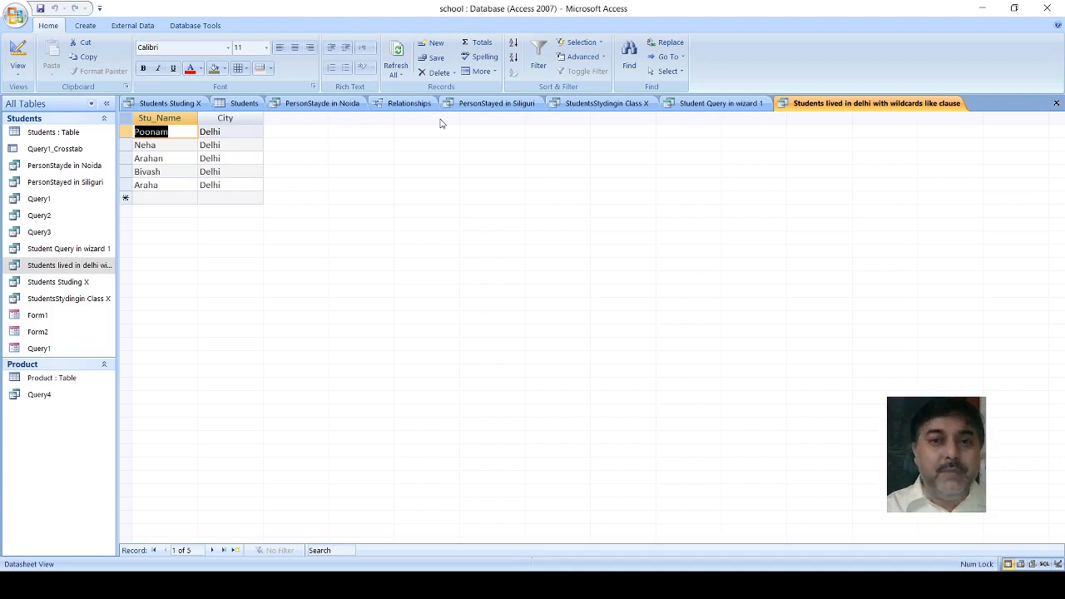
- Start another design-view query on the Students table, including the Stu_Name and City fields
{"action": "left_click", "coordinate": [87, 30]}
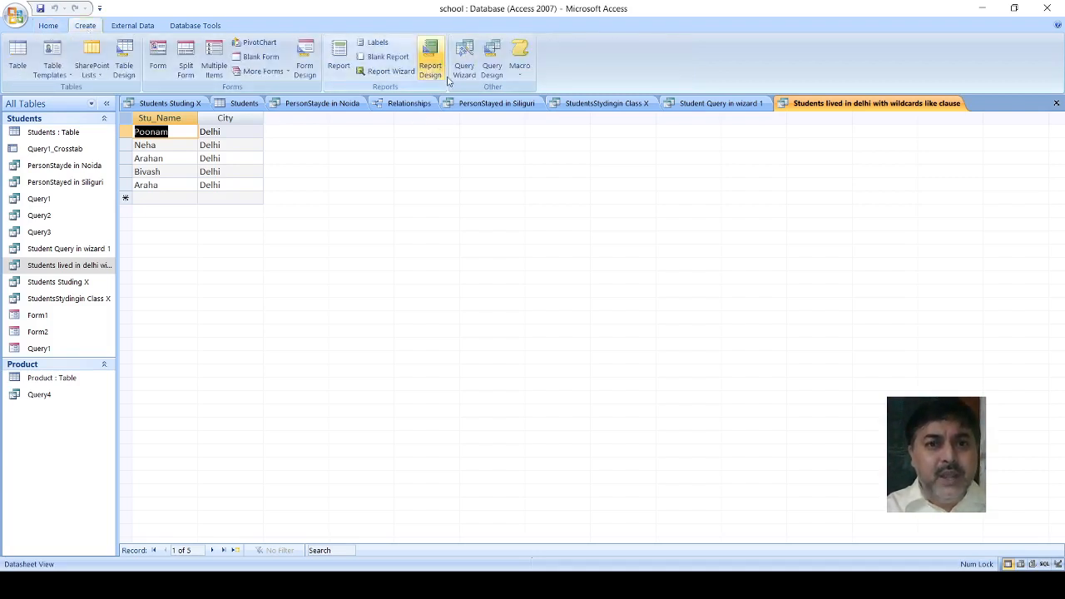
{"action": "left_click", "coordinate": [489, 71]}
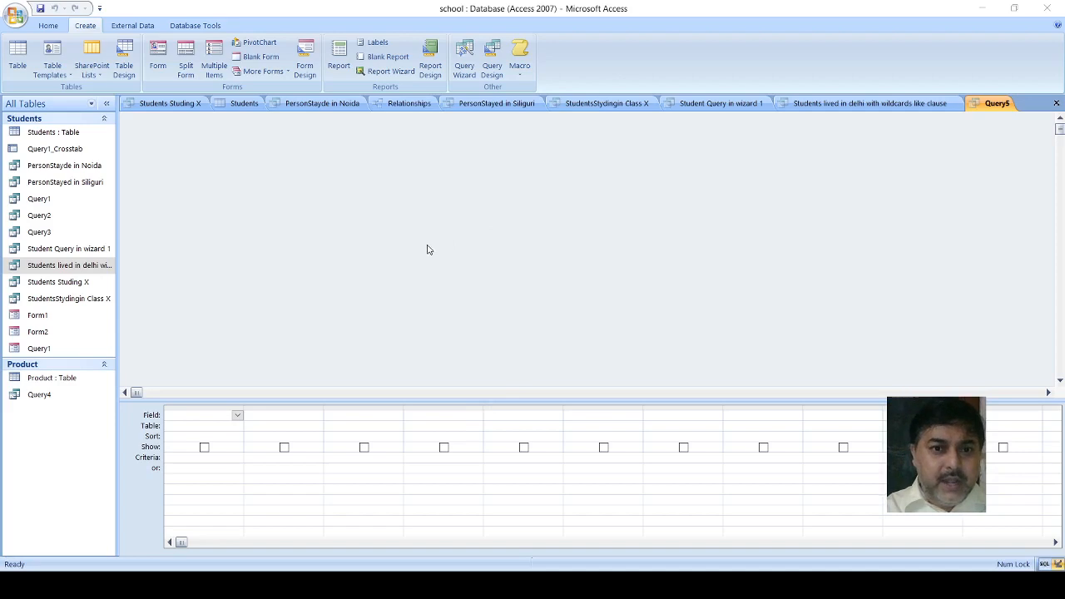
{"action": "left_click", "coordinate": [524, 390]}
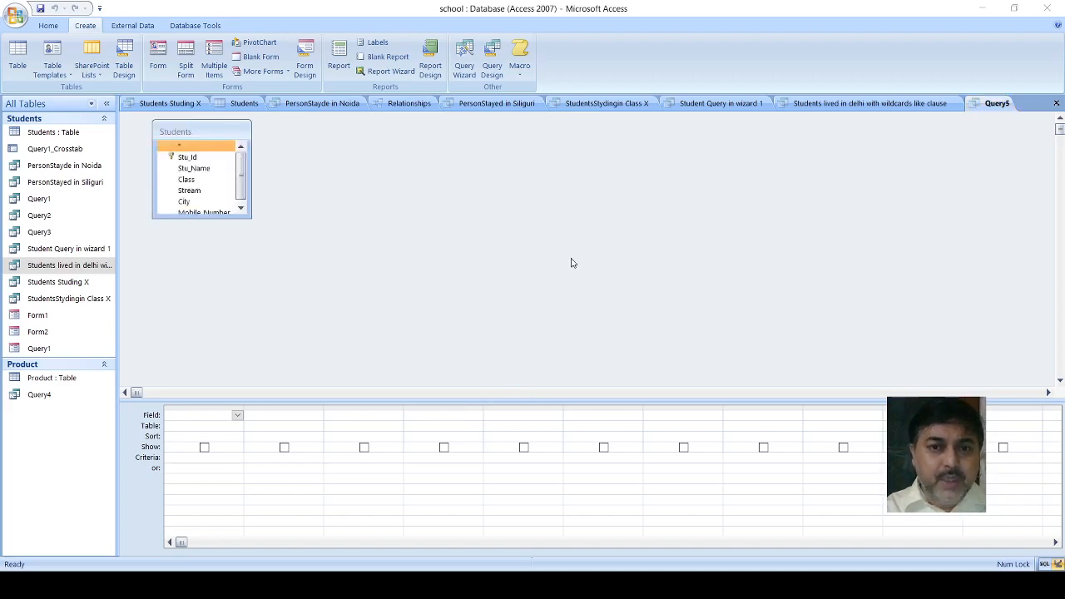
{"action": "left_click", "coordinate": [592, 205]}
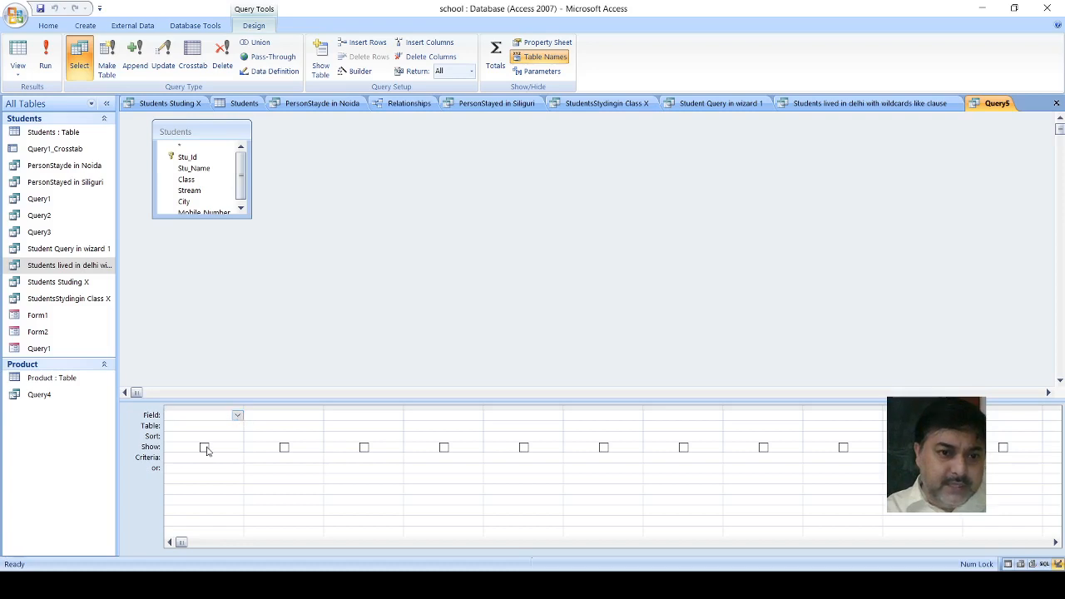
{"action": "left_click", "coordinate": [207, 450]}
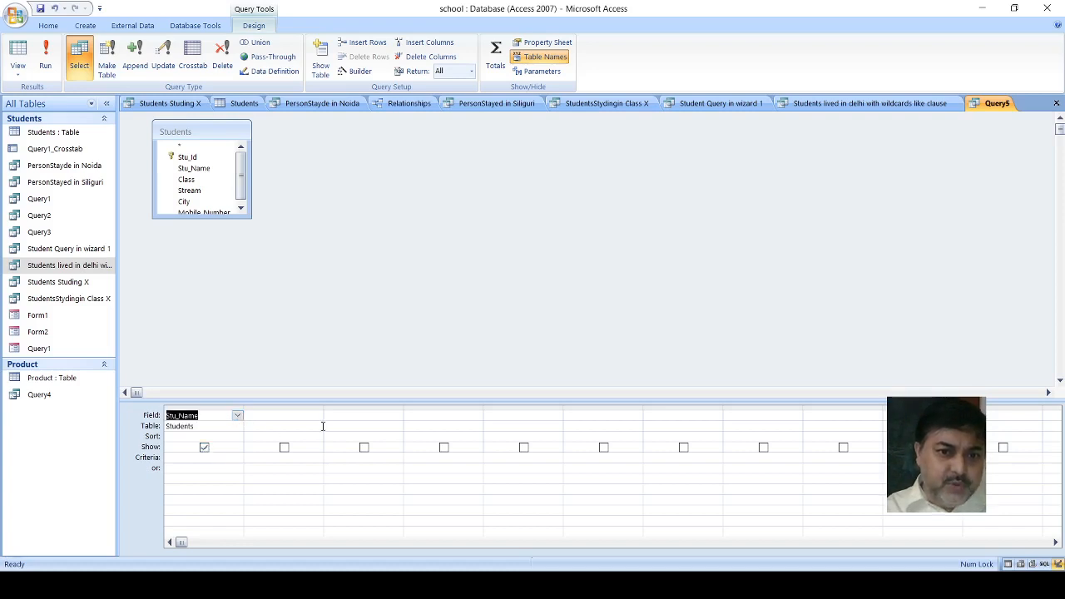
{"action": "left_click", "coordinate": [316, 416]}
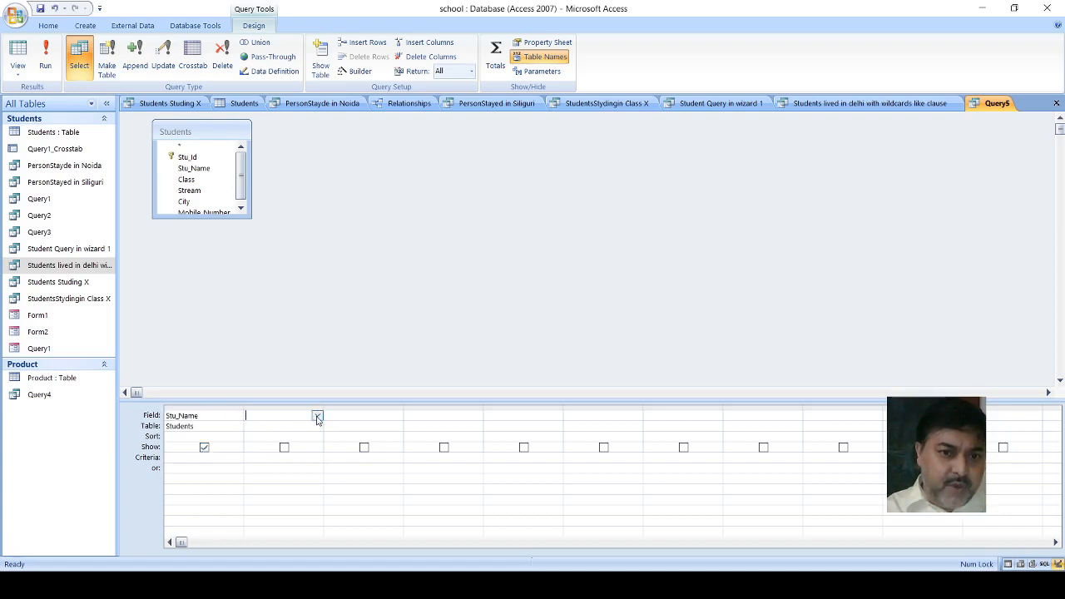
{"action": "left_click", "coordinate": [267, 473]}
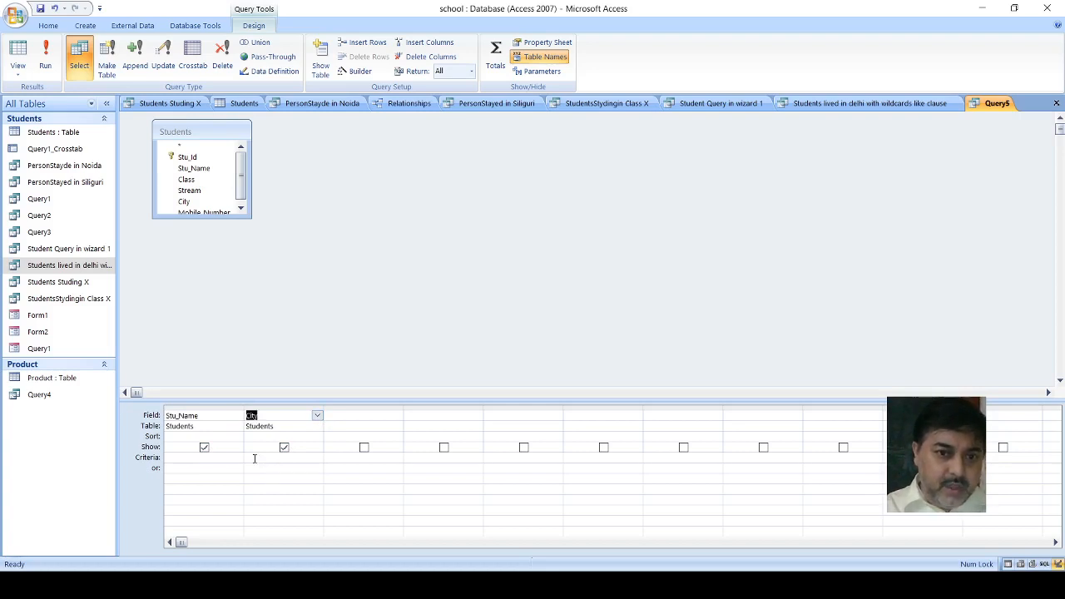
- Set the second query's City criteria to like"D??h?" using single-character wildcards
{"action": "left_click", "coordinate": [254, 459]}
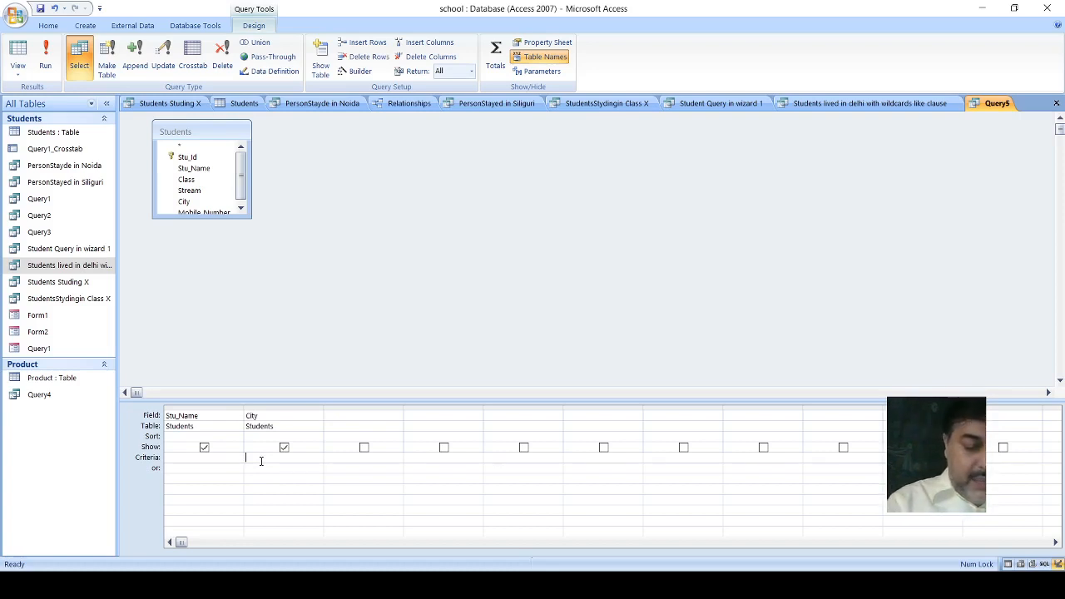
{"action": "type", "text": "ike"}
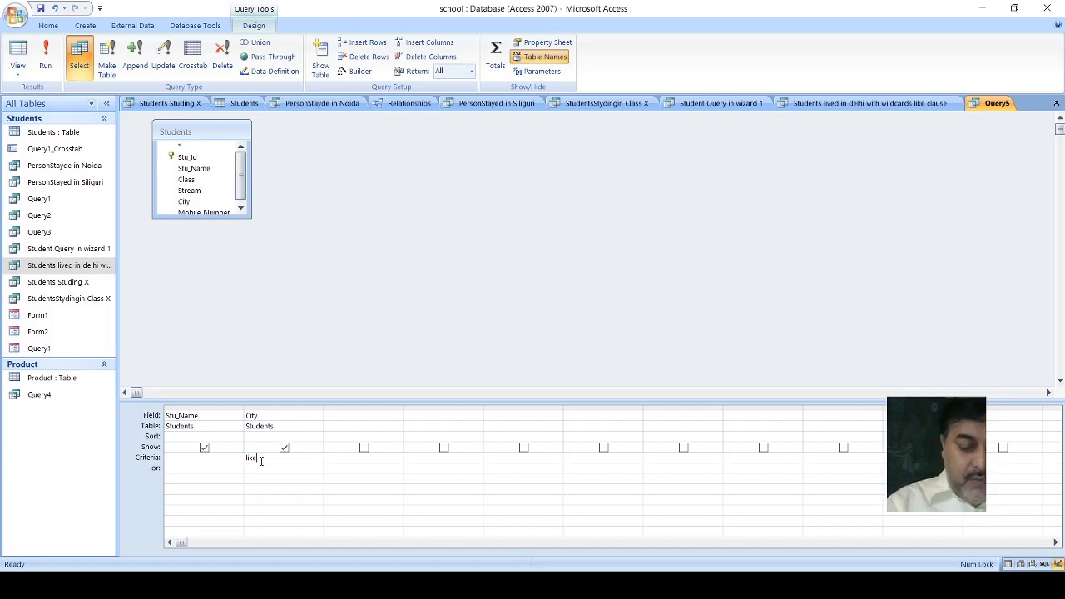
{"action": "type", "text": "\""}
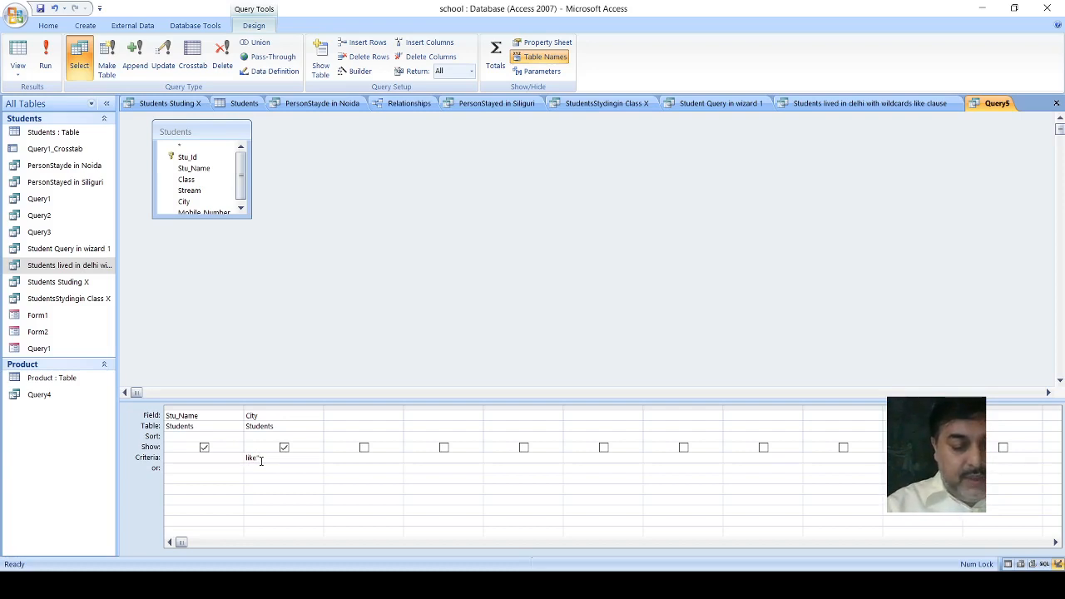
{"action": "type", "text": "D"}
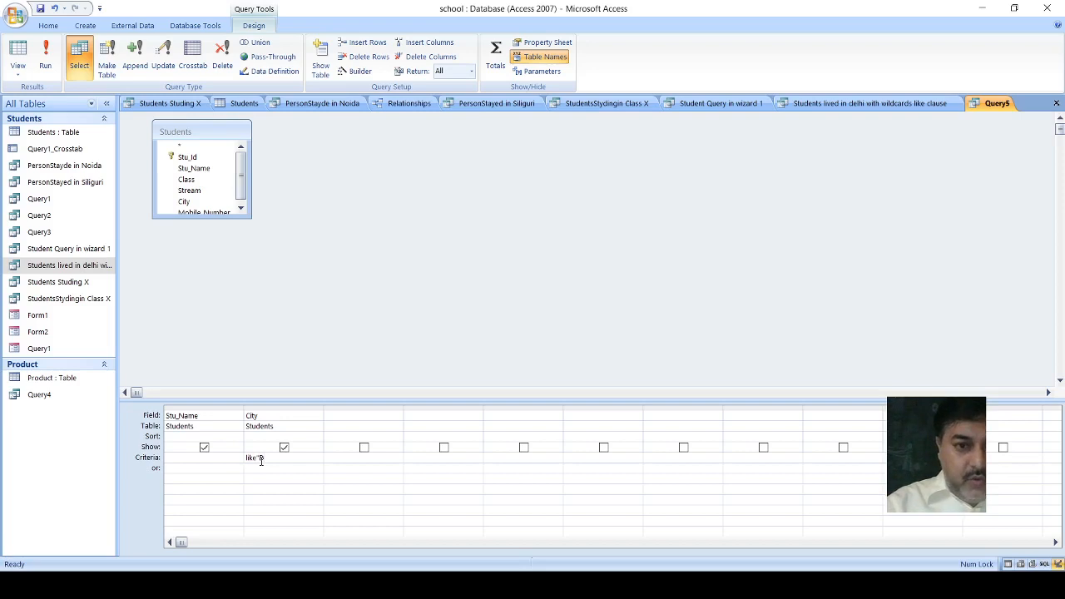
{"action": "type", "text": "??"}
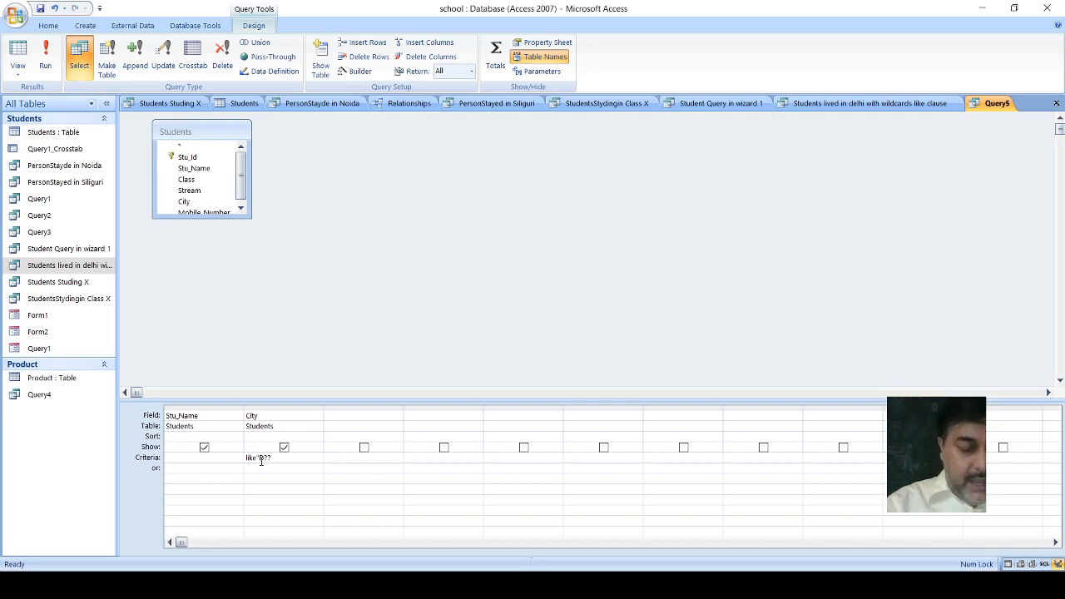
{"action": "type", "text": "h"}
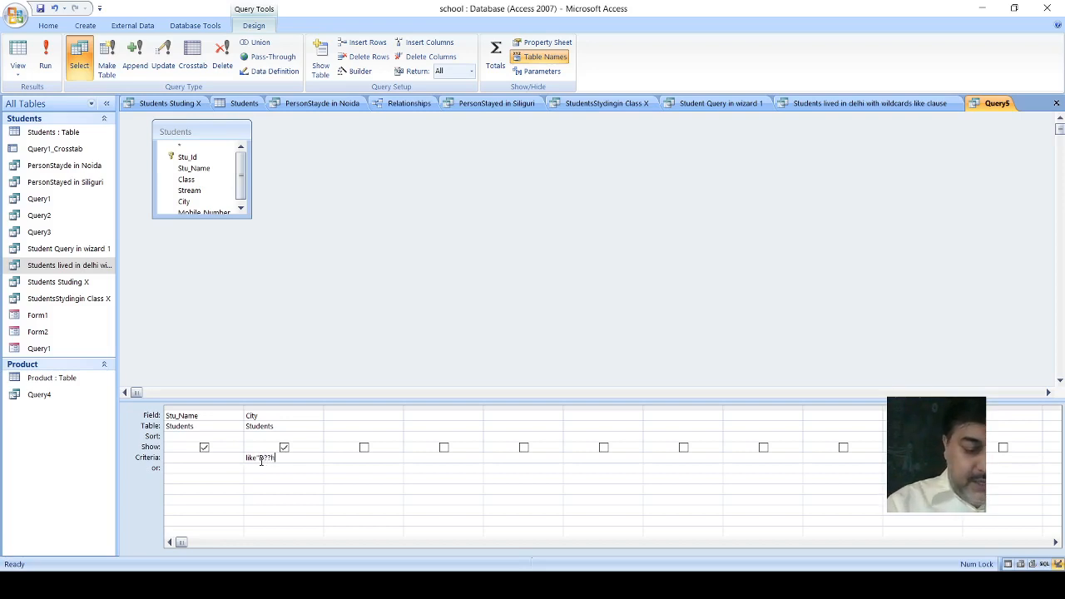
{"action": "type", "text": "?"}
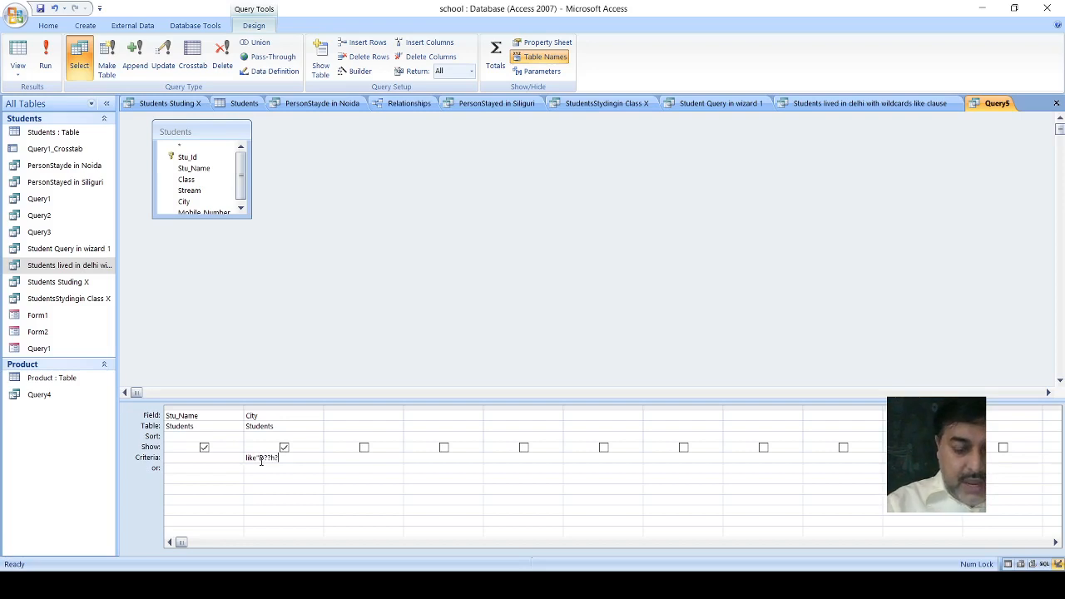
{"action": "type", "text": "\""}
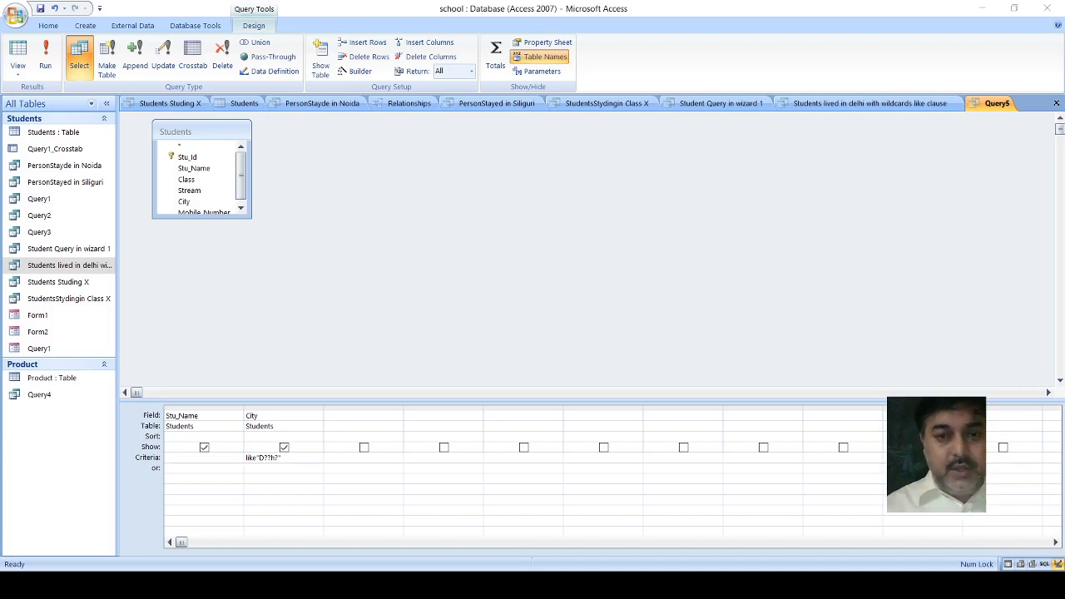
{"action": "key", "text": "F5"}
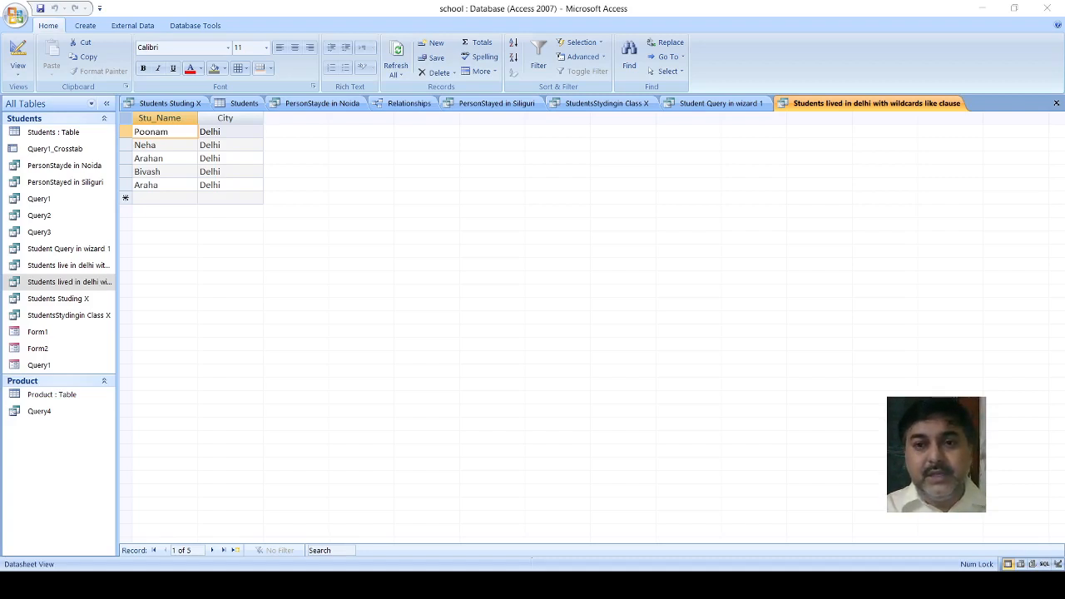
{"action": "key", "text": "alt+Tab"}
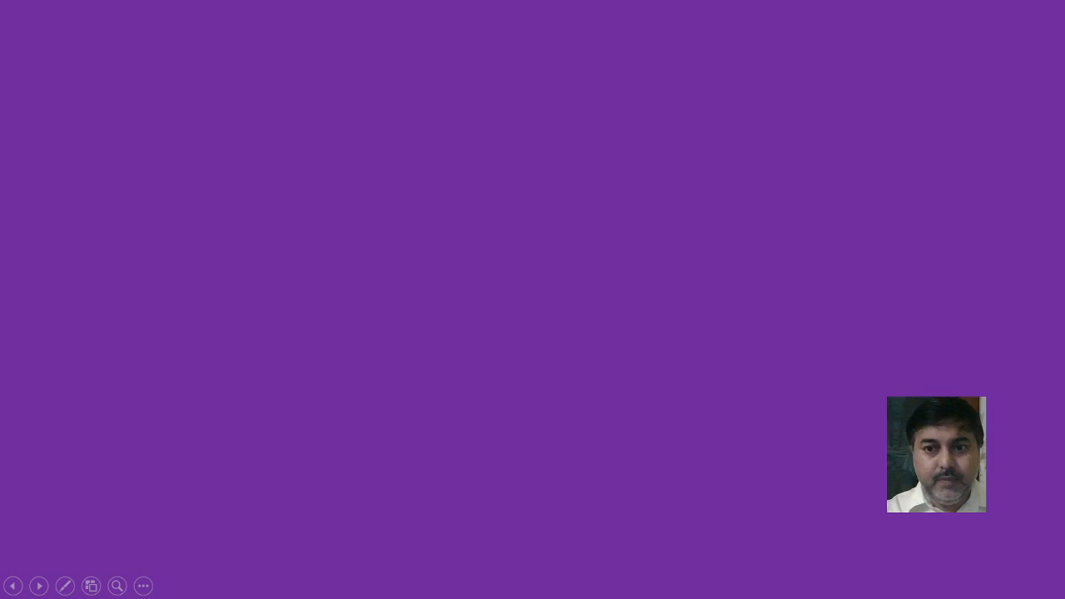
{"action": "left_click", "coordinate": [39, 288]}
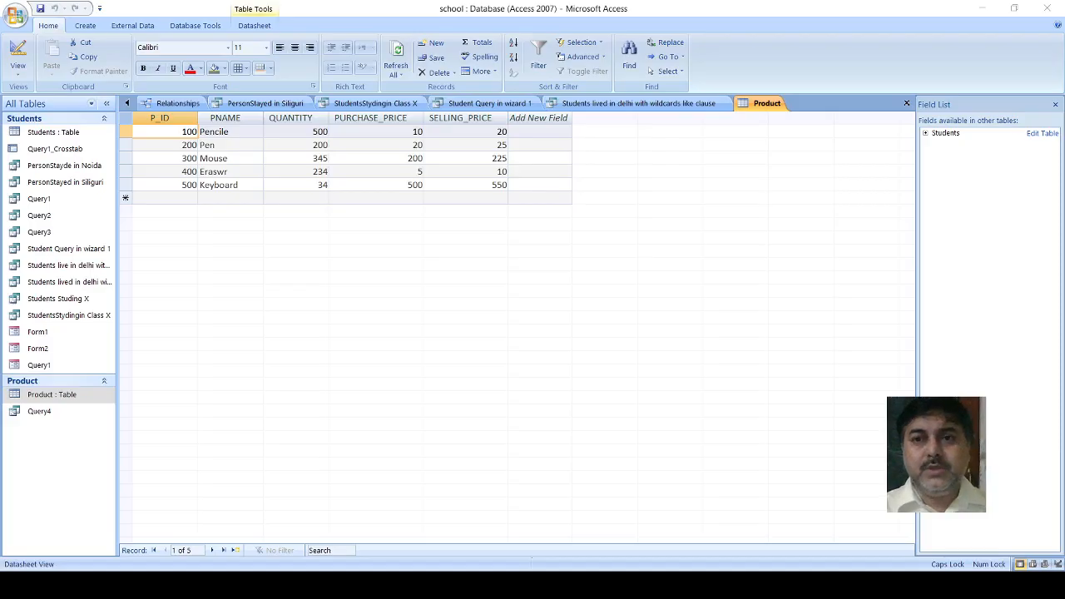
- Start a new design-view query based on the Product table
{"action": "left_click", "coordinate": [900, 33]}
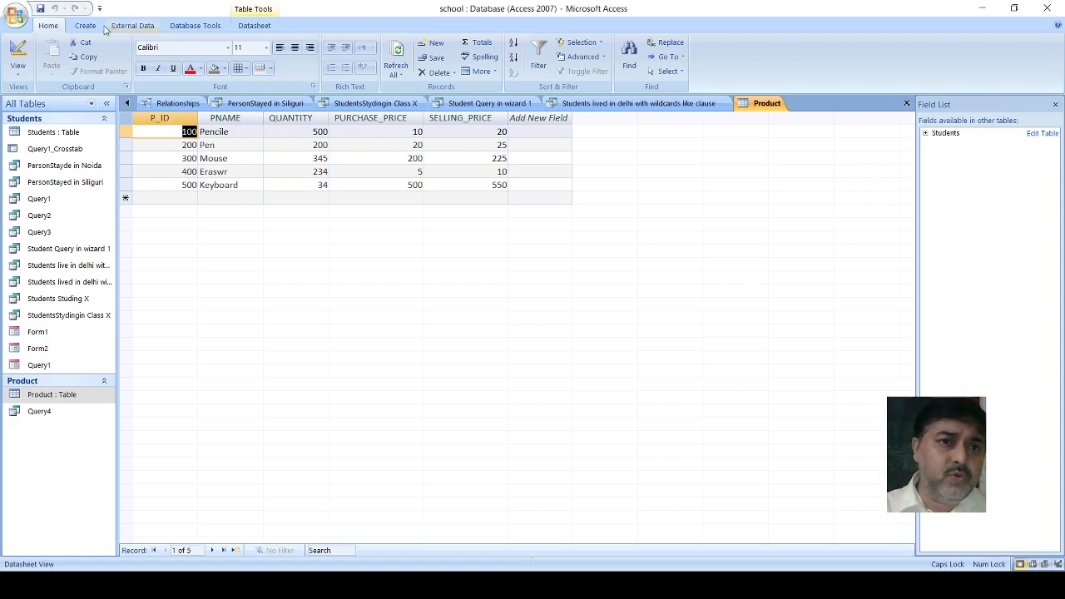
{"action": "left_click", "coordinate": [518, 130]}
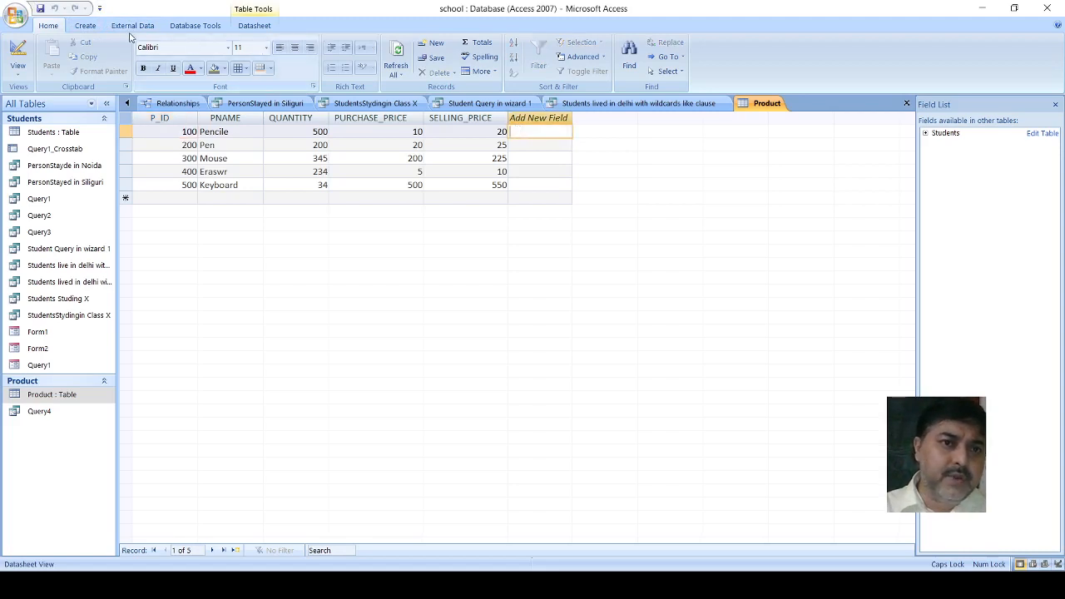
{"action": "left_click", "coordinate": [86, 26]}
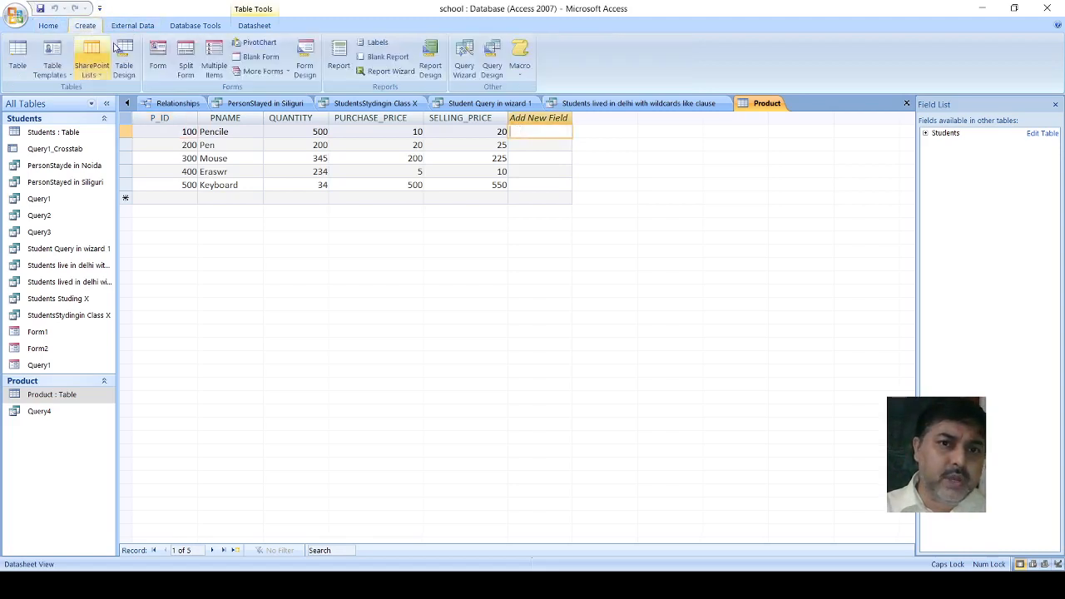
{"action": "left_click", "coordinate": [491, 71]}
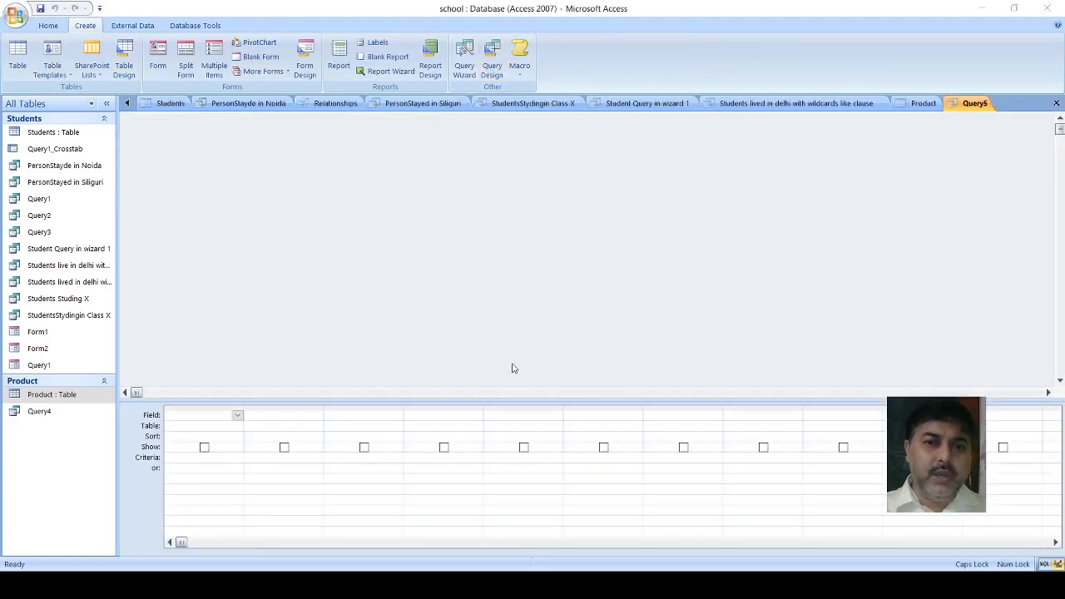
{"action": "left_click", "coordinate": [563, 351]}
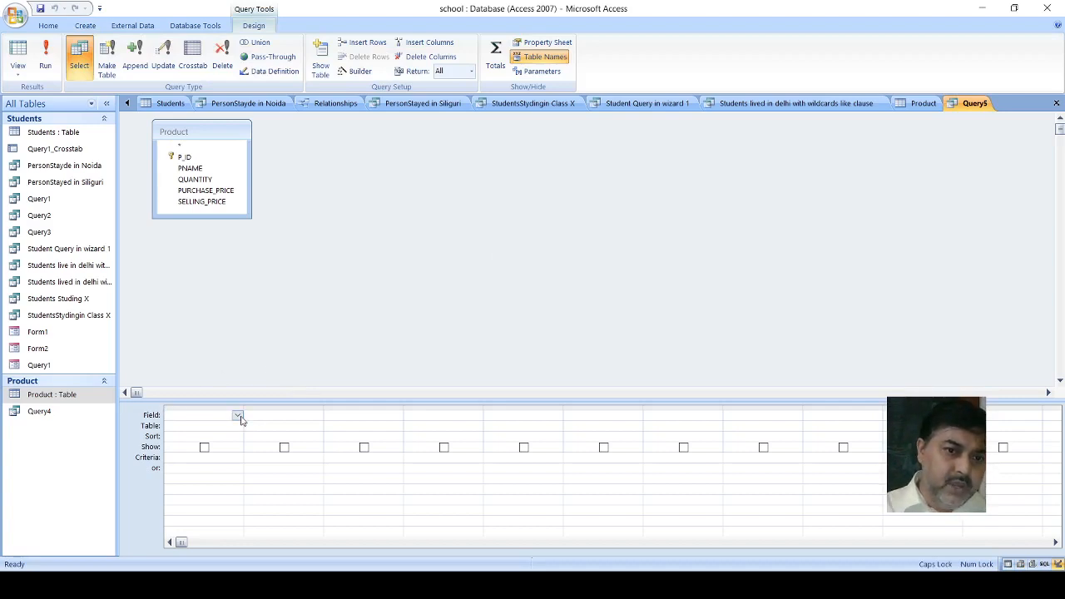
- Include the P_ID, PNAME, QUANTITY and PURCHASE_PRICE fields in the Product query
{"action": "left_click", "coordinate": [204, 446]}
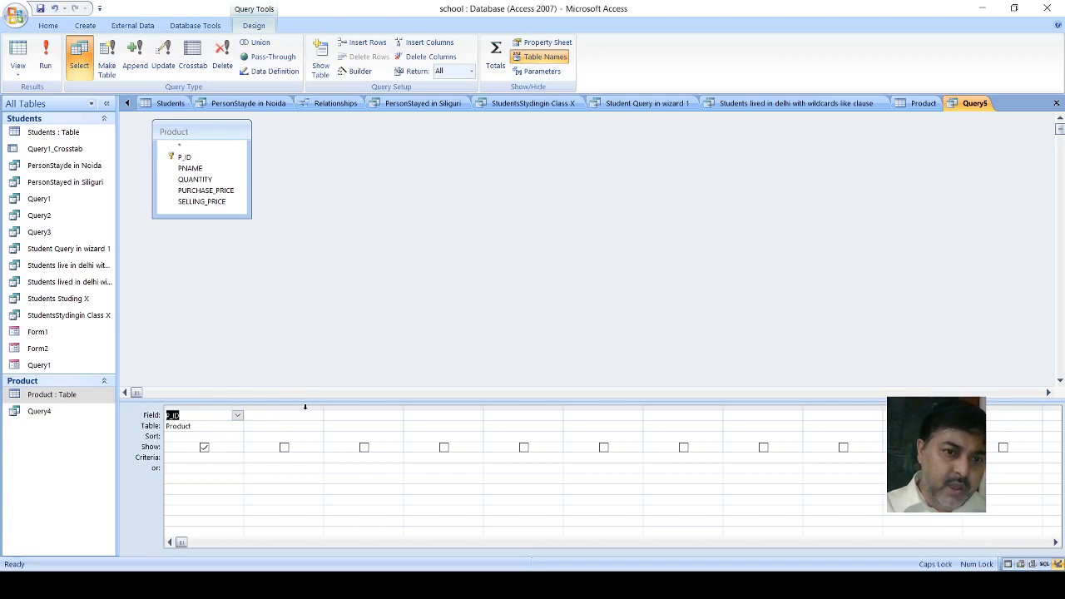
{"action": "left_click", "coordinate": [307, 415]}
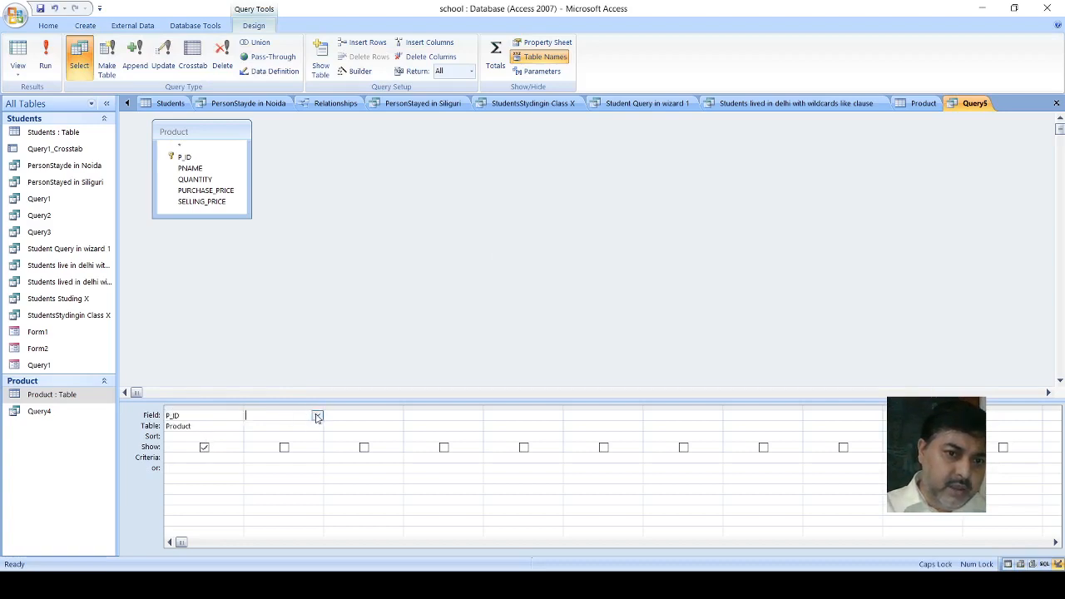
{"action": "left_click", "coordinate": [290, 451]}
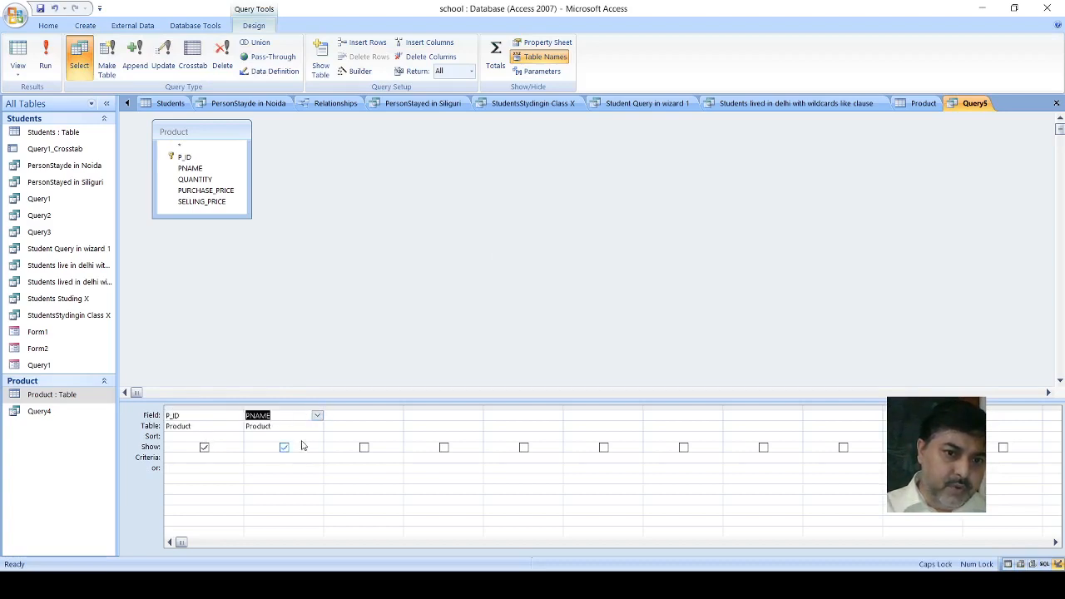
{"action": "left_click", "coordinate": [388, 415]}
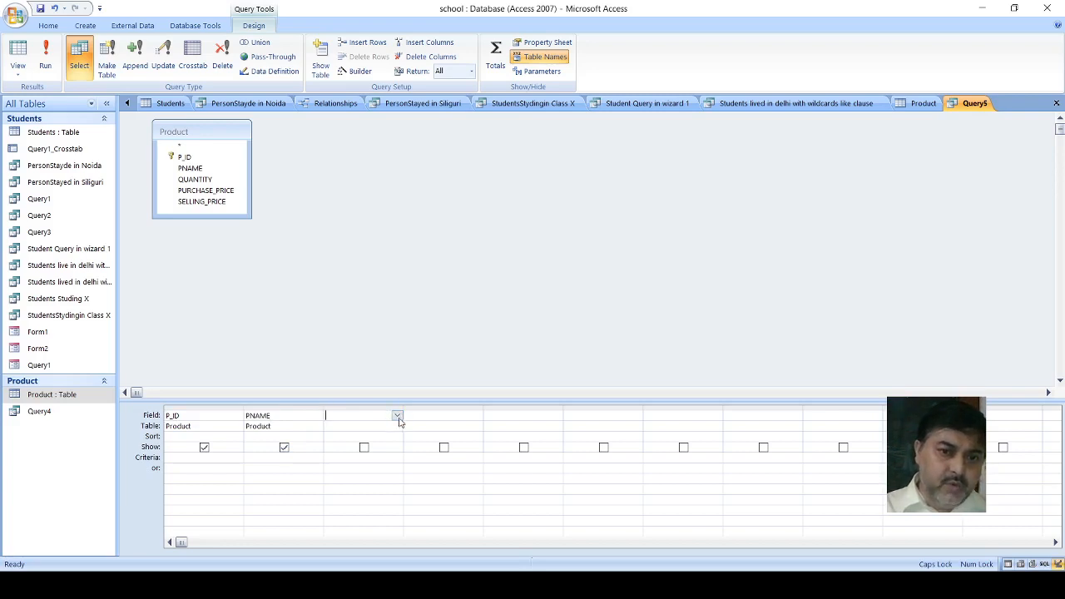
{"action": "left_click", "coordinate": [363, 449]}
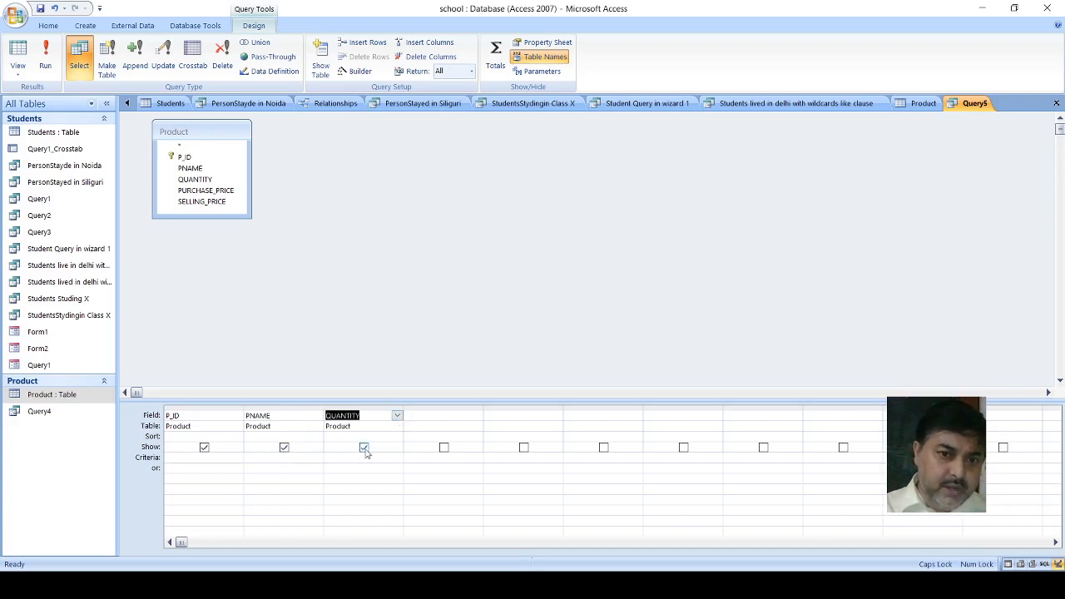
{"action": "left_click", "coordinate": [461, 413]}
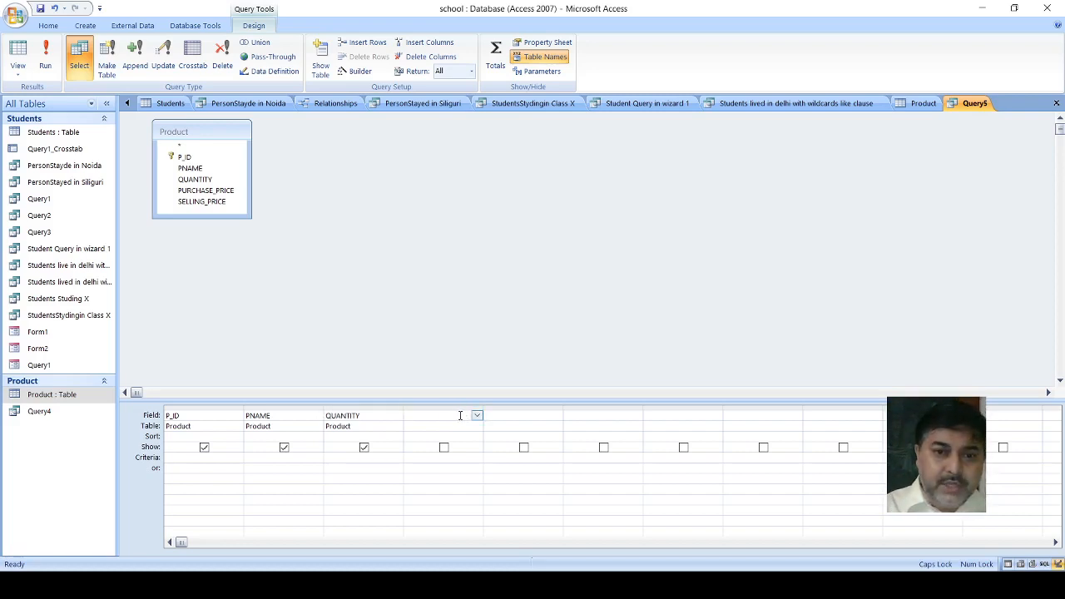
{"action": "left_click", "coordinate": [437, 466]}
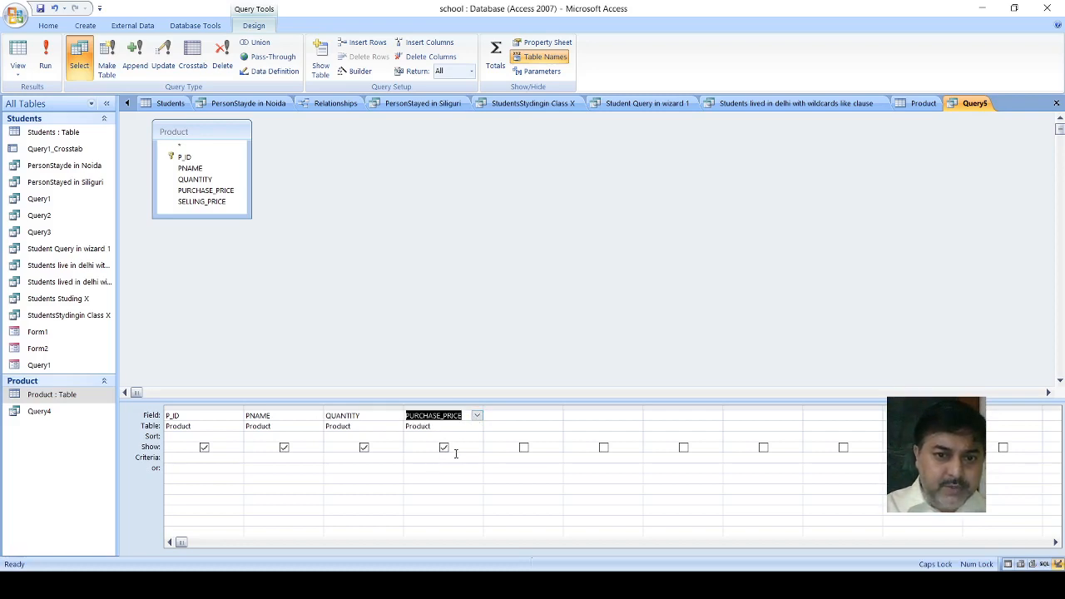
{"action": "left_click", "coordinate": [463, 410]}
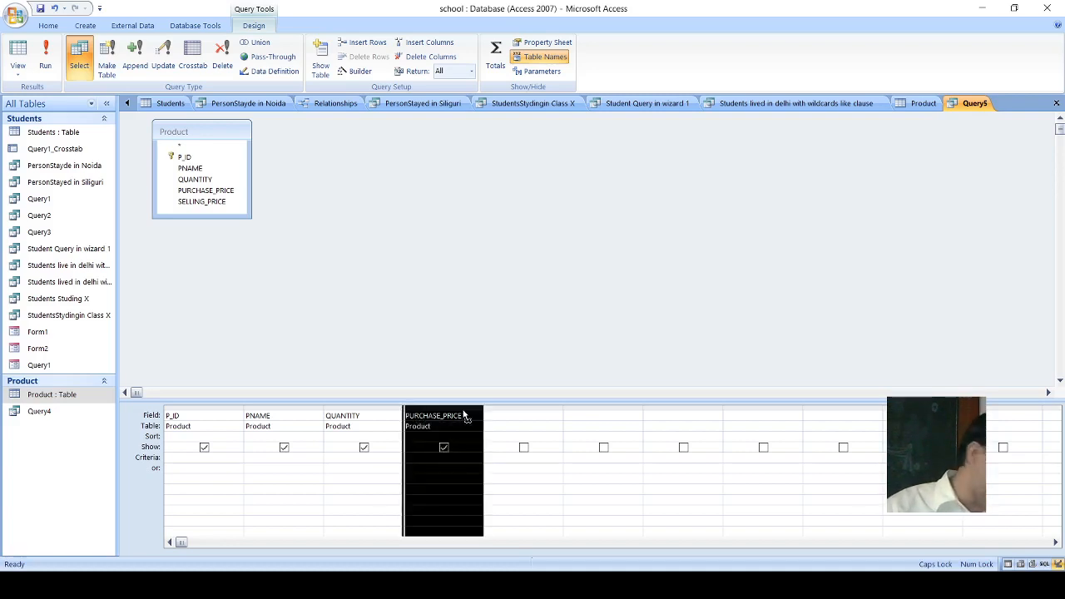
- Enter the calculated field Expr1:[QUANTITY]*[PURCHASE_PRICE] in the empty column after PURCHASE_PRICE
{"action": "left_click", "coordinate": [502, 412]}
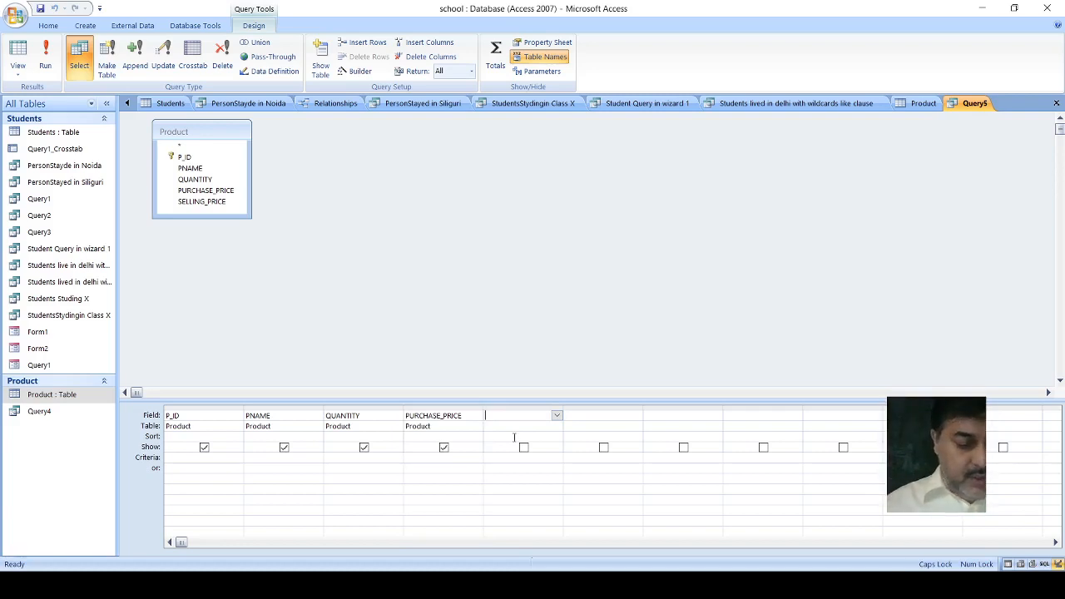
{"action": "key", "text": "Caps_Lock"}
{"action": "type", "text": "E"}
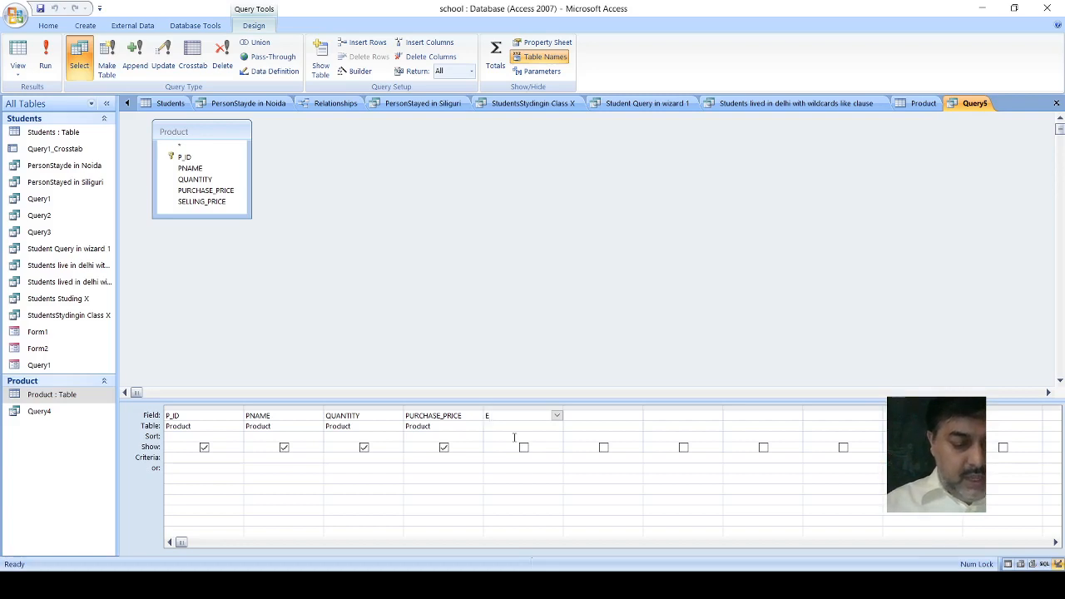
{"action": "type", "text": "xpr1:"}
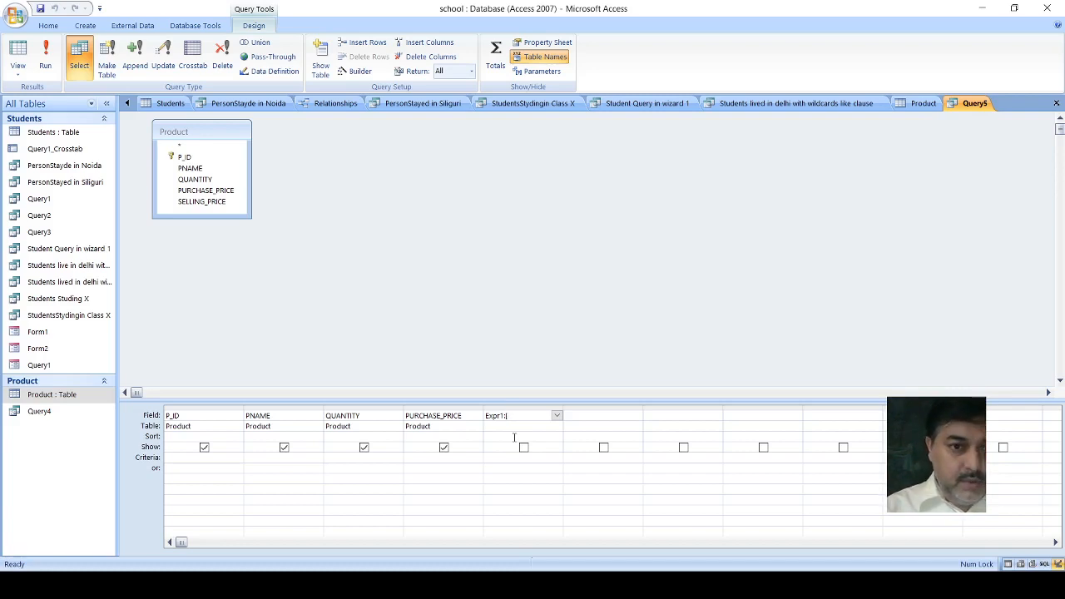
{"action": "type", "text": "[QUANTITY]*"}
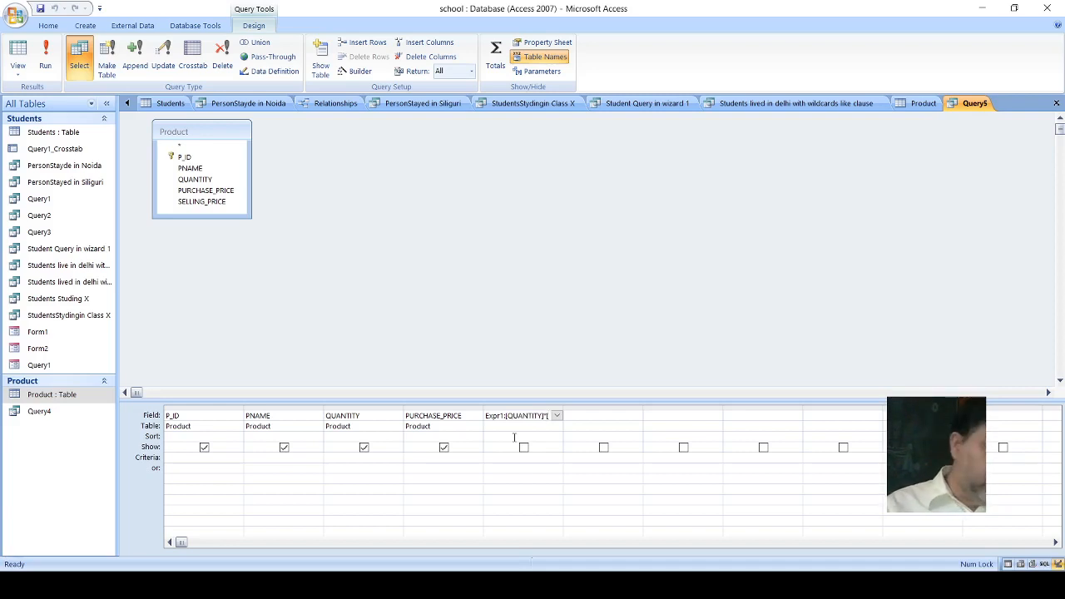
{"action": "type", "text": "[P"}
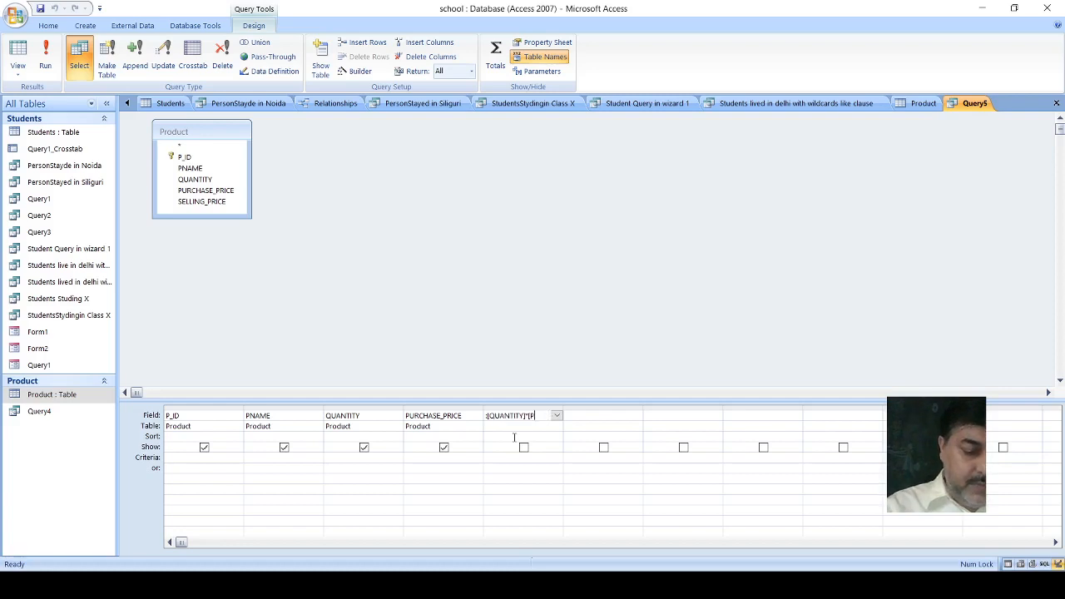
{"action": "type", "text": "URCHA"}
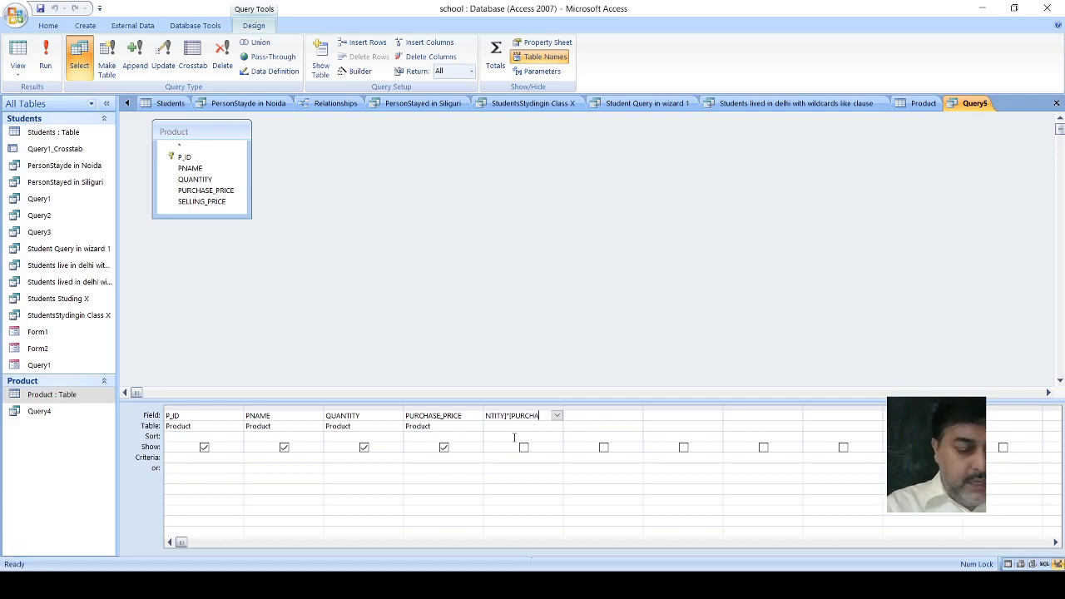
{"action": "type", "text": "SE_"}
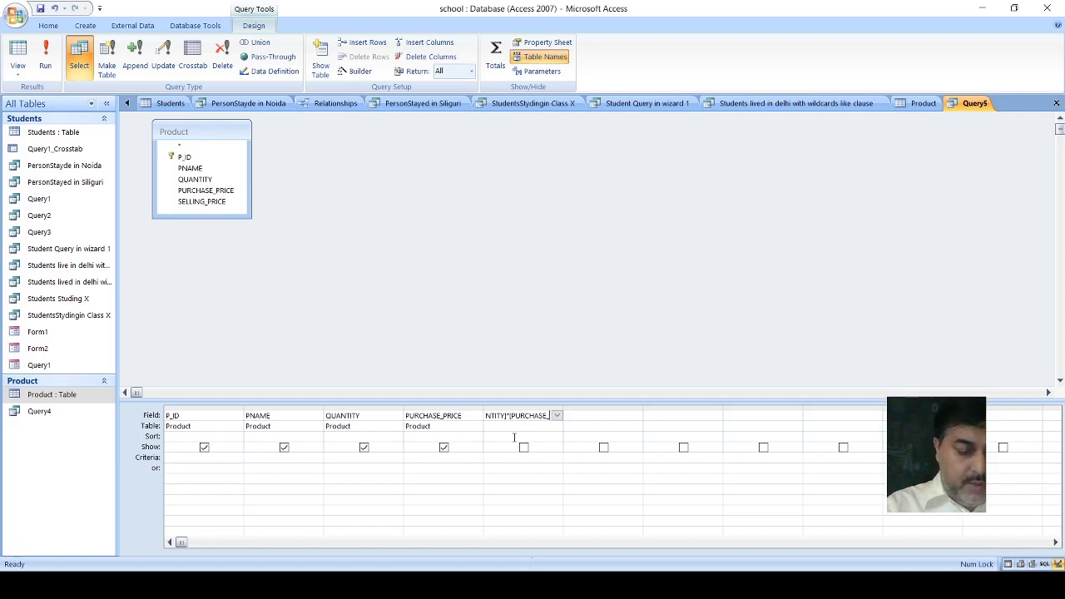
{"action": "type", "text": "PRICE"}
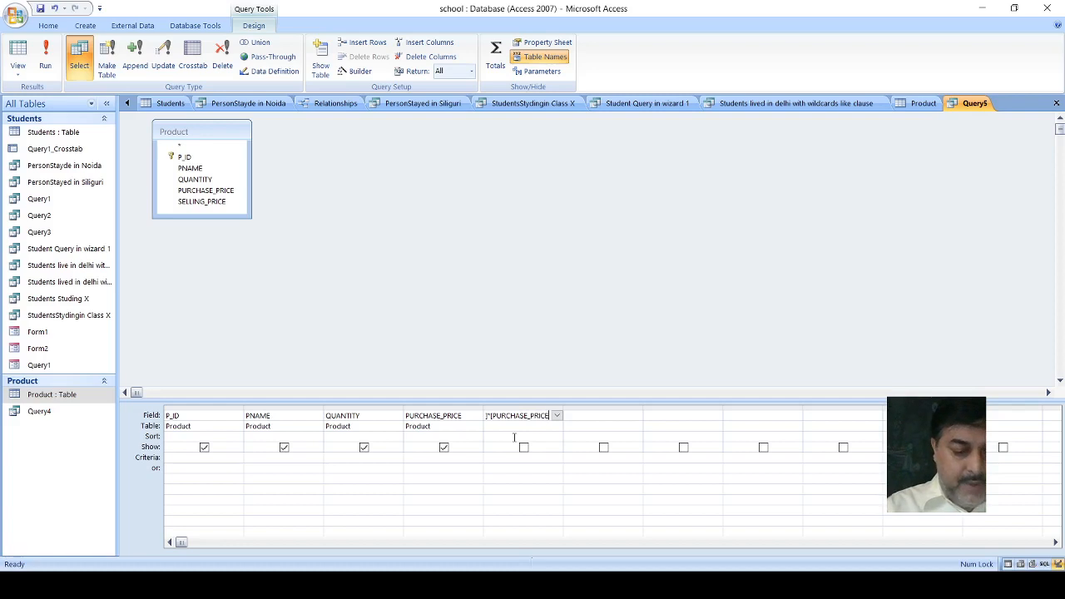
{"action": "type", "text": "]"}
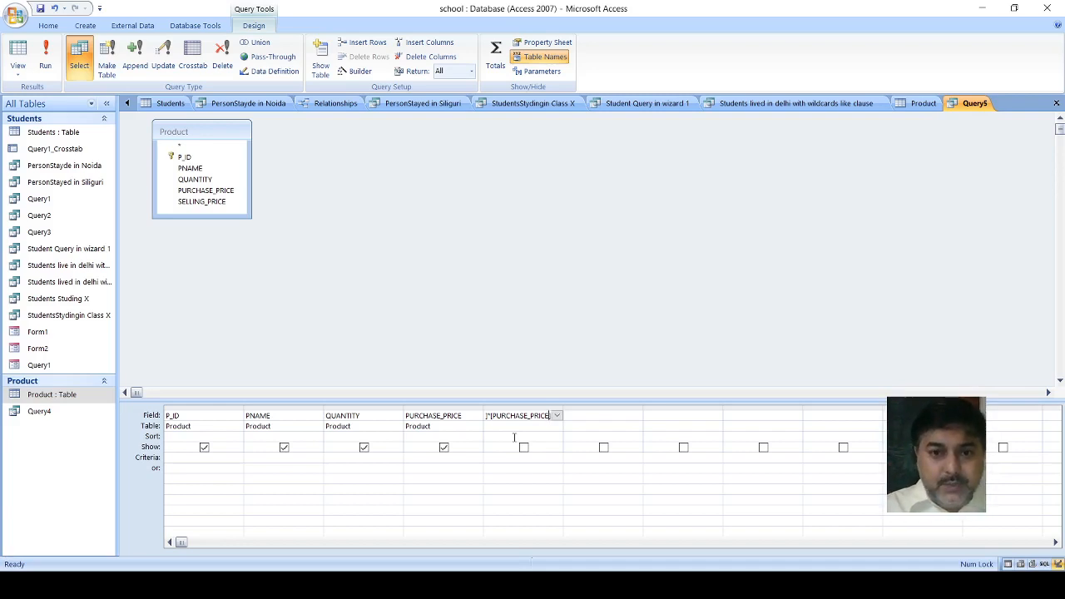
- Rename the calculated field from Expr1 to Total_Price and run the query
{"action": "key", "text": "Left"}
{"action": "key", "text": "Left"}
{"action": "key", "text": "Left"}
{"action": "key", "text": "Left"}
{"action": "key", "text": "Left"}
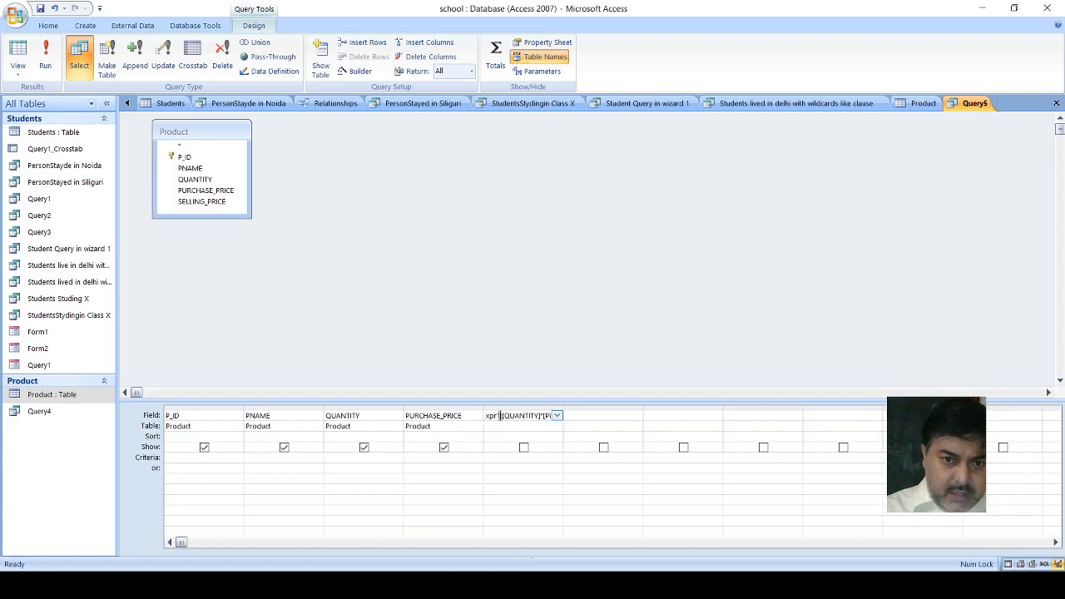
{"action": "left_click_drag", "start_coordinate": [500, 415], "coordinate": [483, 420]}
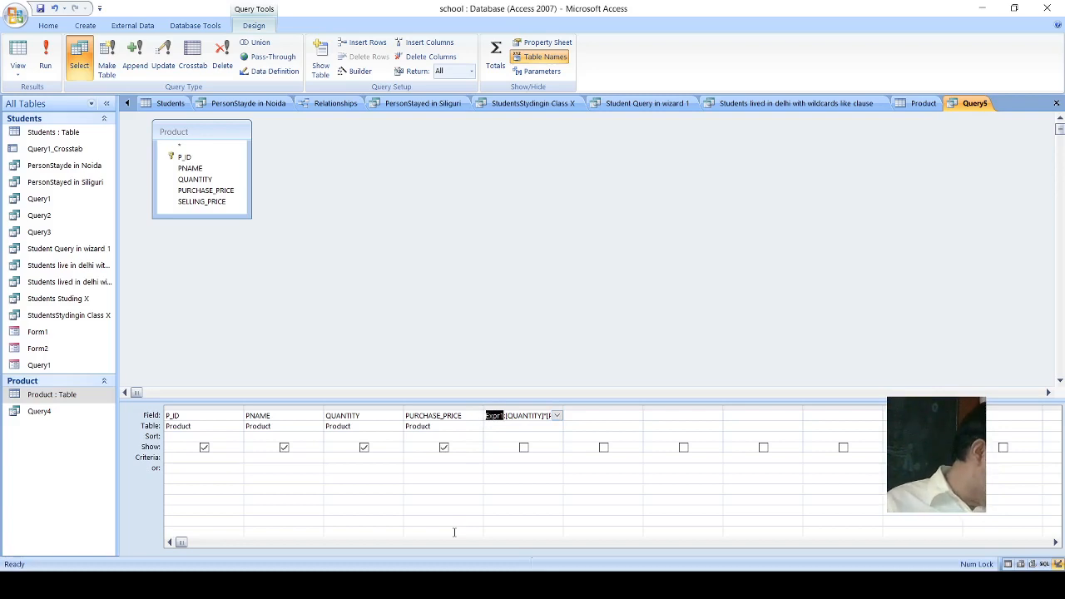
{"action": "type", "text": "Tota"}
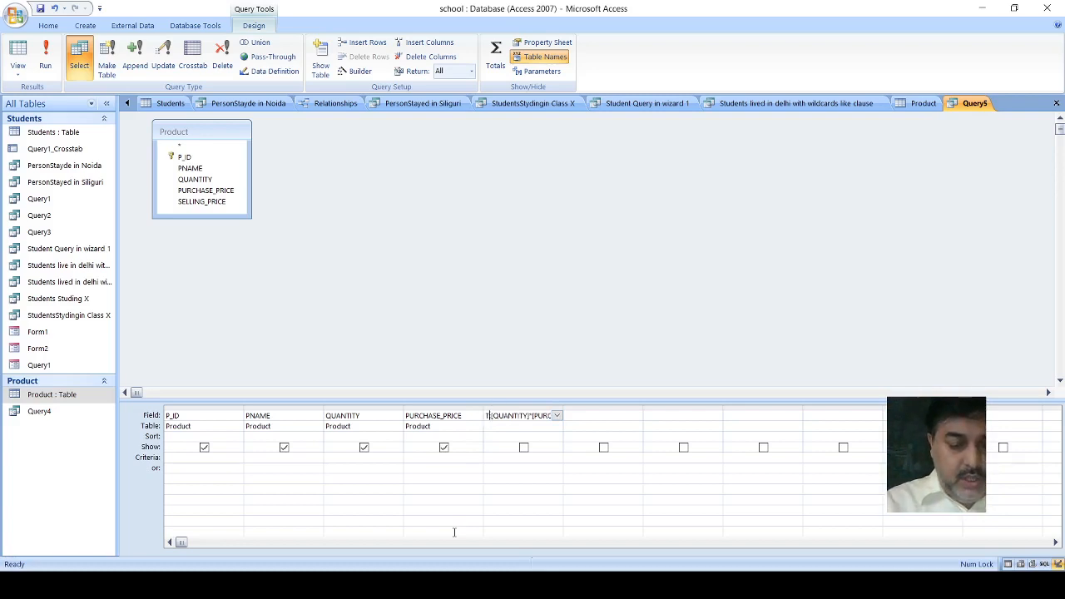
{"action": "type", "text": "l"}
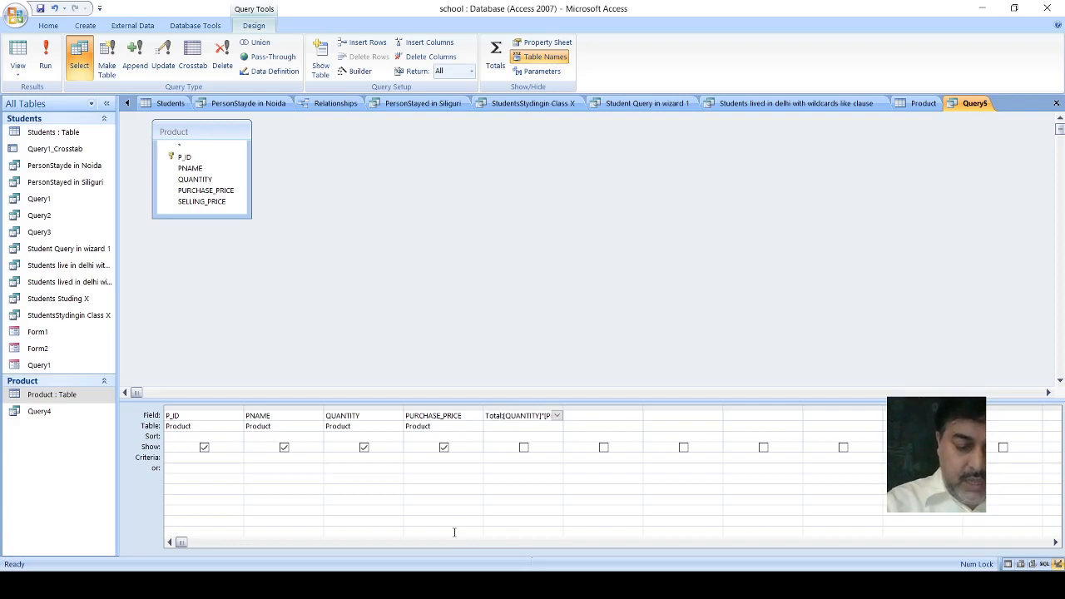
{"action": "type", "text": "_Pric"}
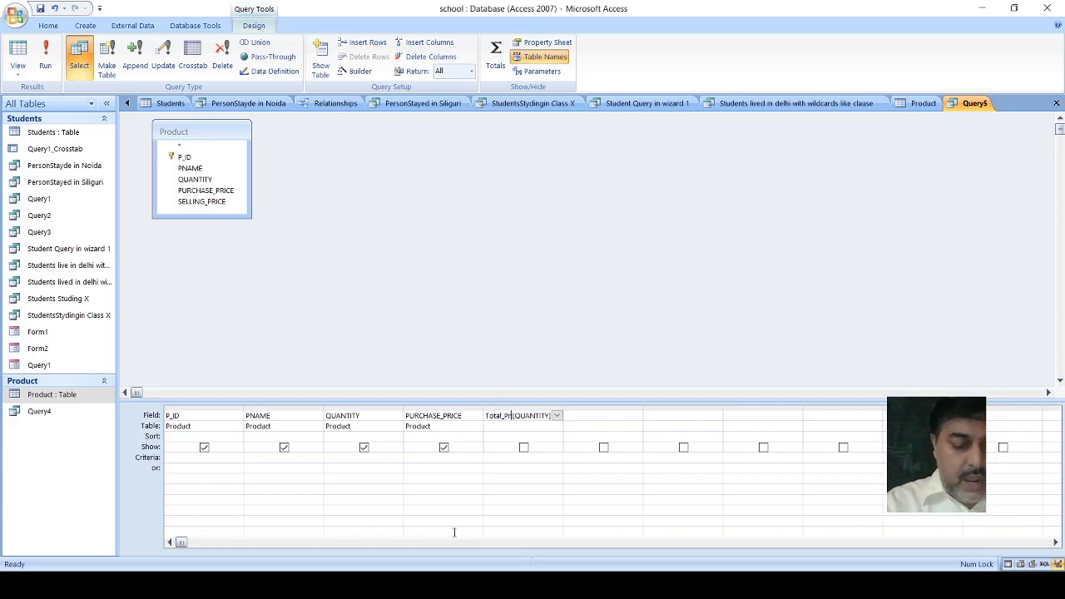
{"action": "type", "text": "e"}
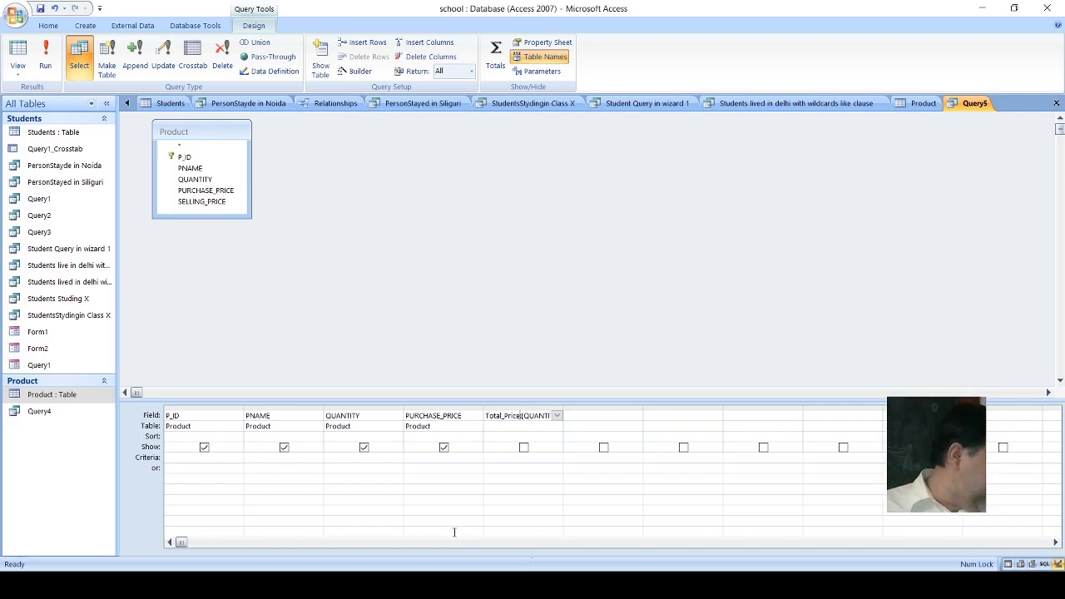
{"action": "type", "text": ":"}
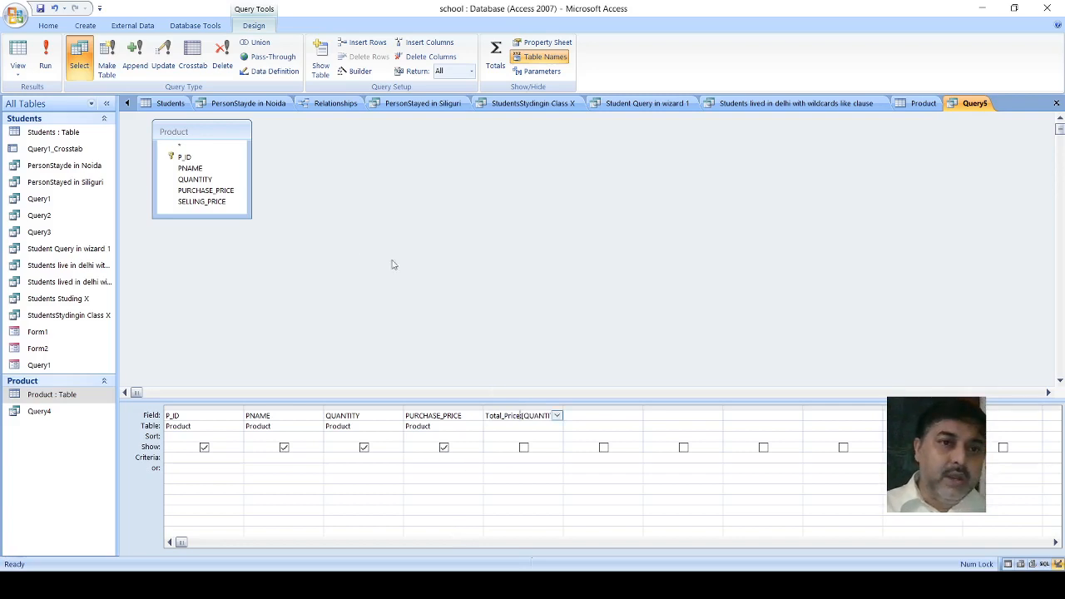
{"action": "left_click", "coordinate": [46, 58]}
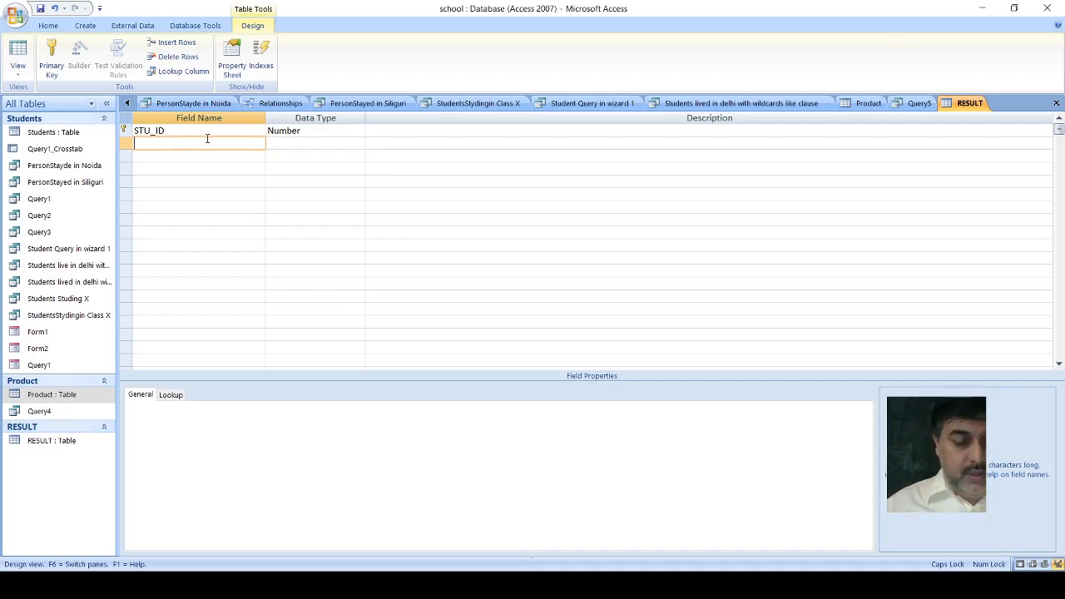
- Add a STU_NAME field to the RESULT table with data type Text and field size 15
{"action": "type", "text": "STU"}
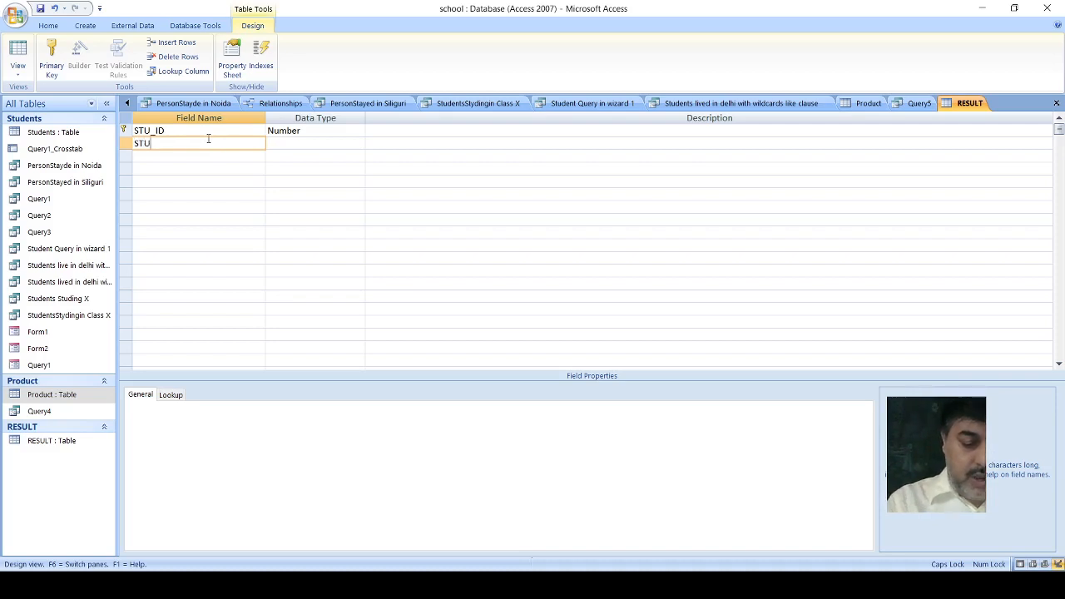
{"action": "type", "text": "_NAME"}
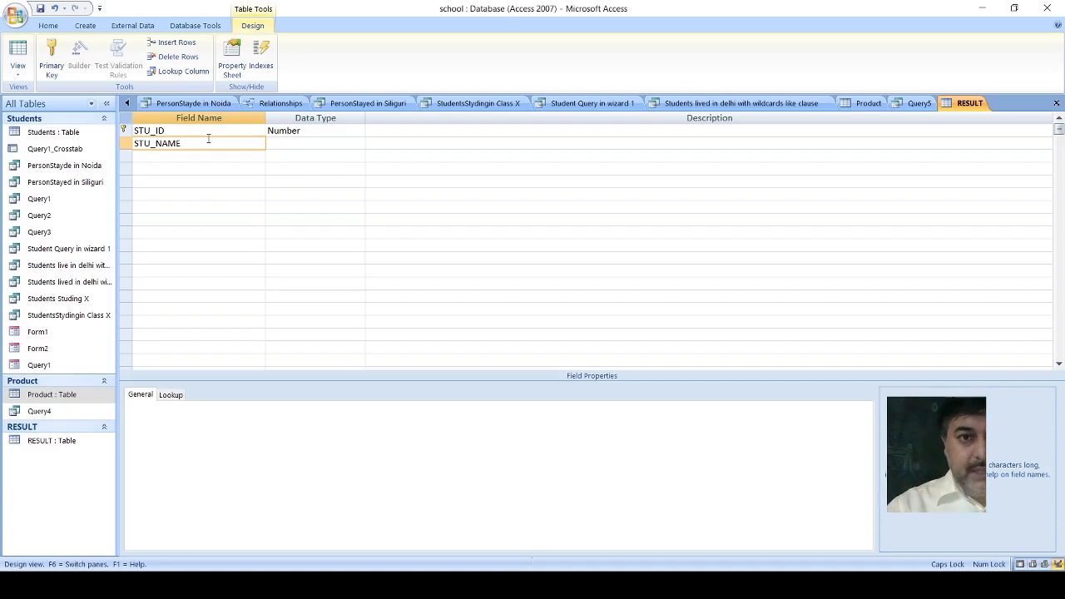
{"action": "left_click", "coordinate": [351, 147]}
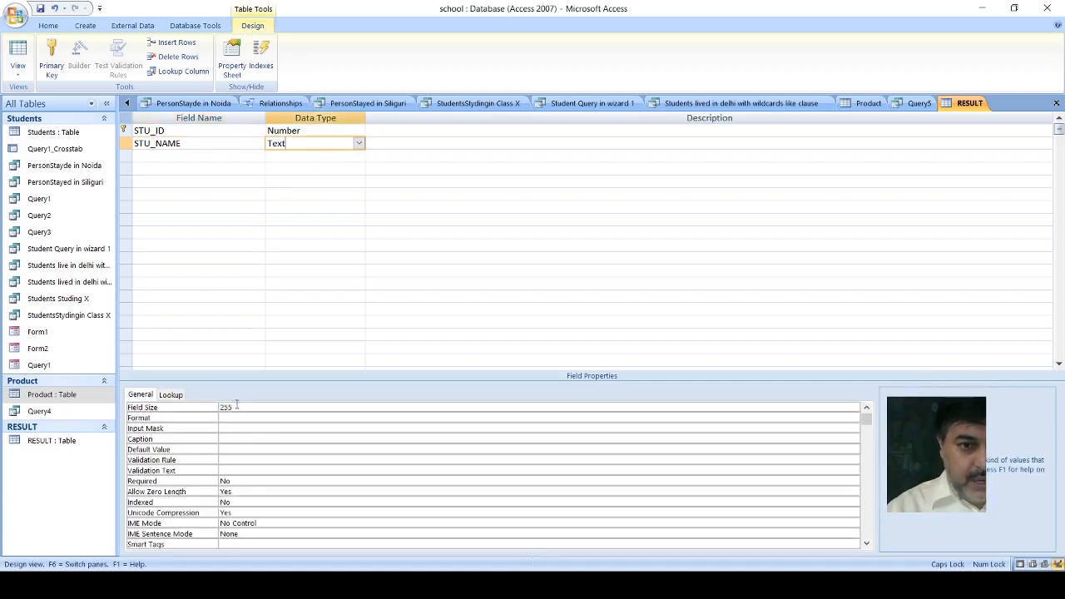
{"action": "left_click", "coordinate": [238, 406]}
{"action": "type", "text": "15"}
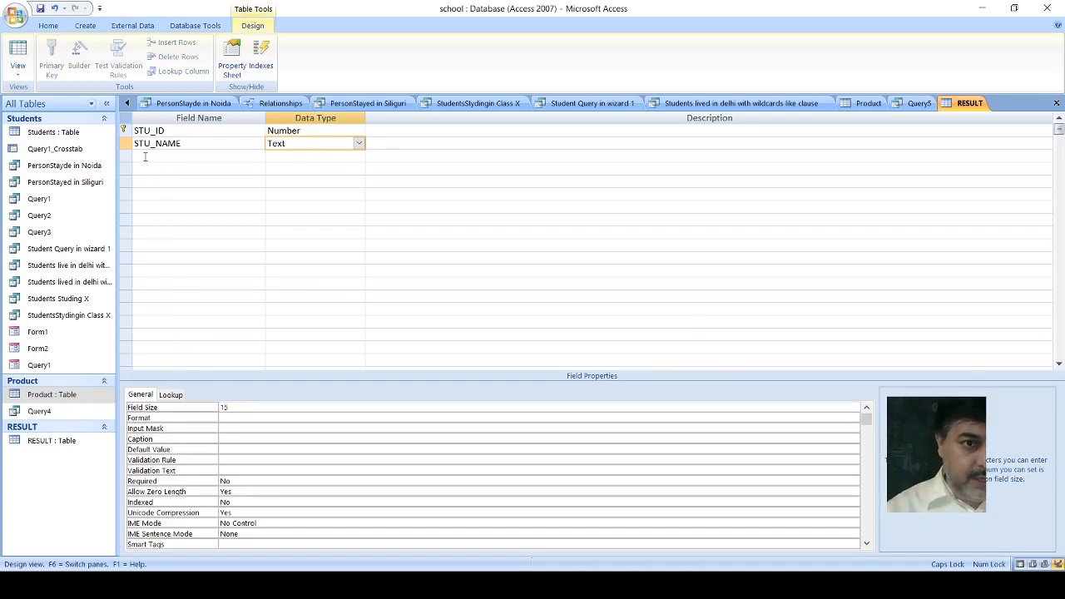
{"action": "left_click", "coordinate": [145, 156]}
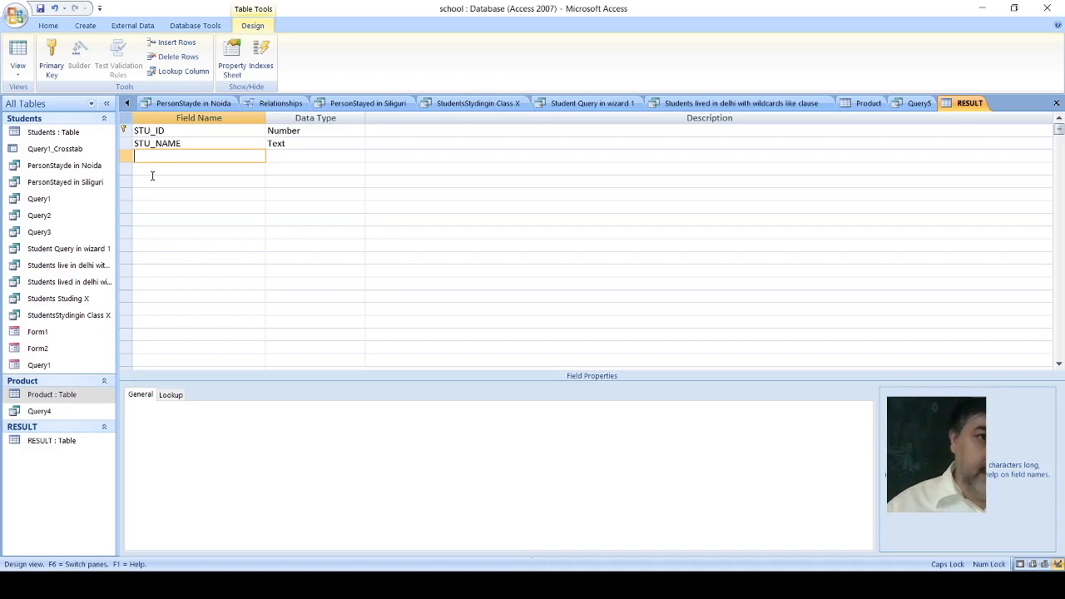
- Add a RESULT field to the RESULT table with data type Text and field size 10
{"action": "type", "text": "R"}
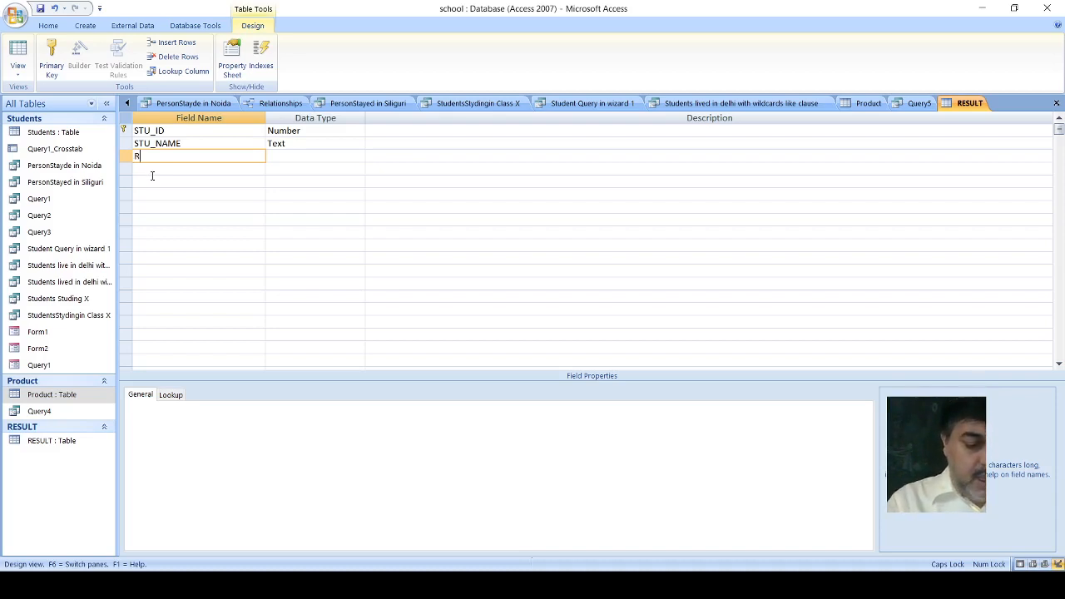
{"action": "type", "text": "ESULT"}
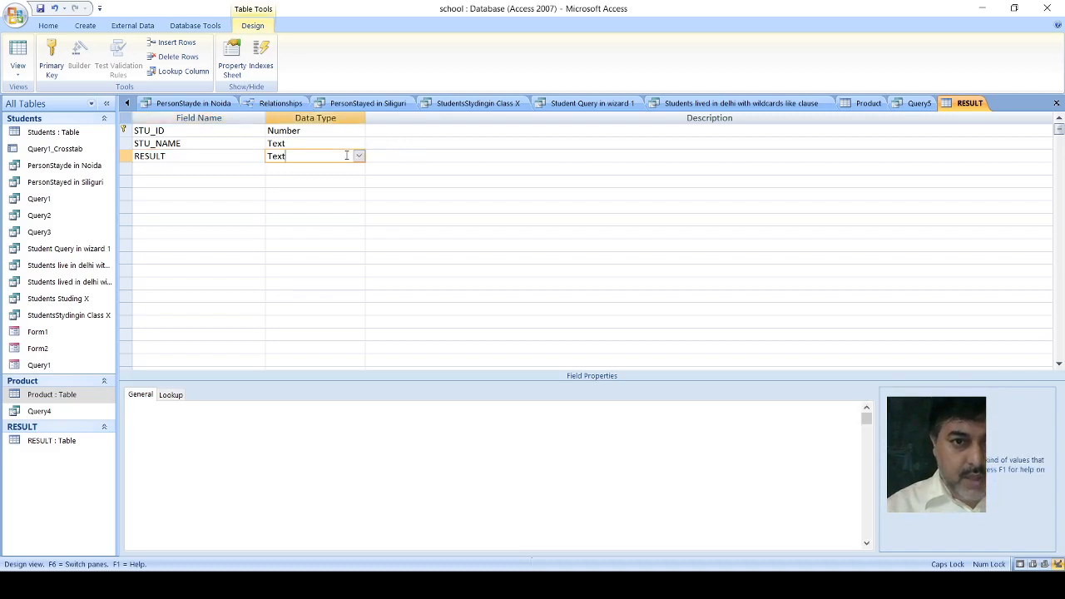
{"action": "left_click", "coordinate": [350, 155]}
{"action": "left_click_drag", "start_coordinate": [234, 408], "coordinate": [216, 418]}
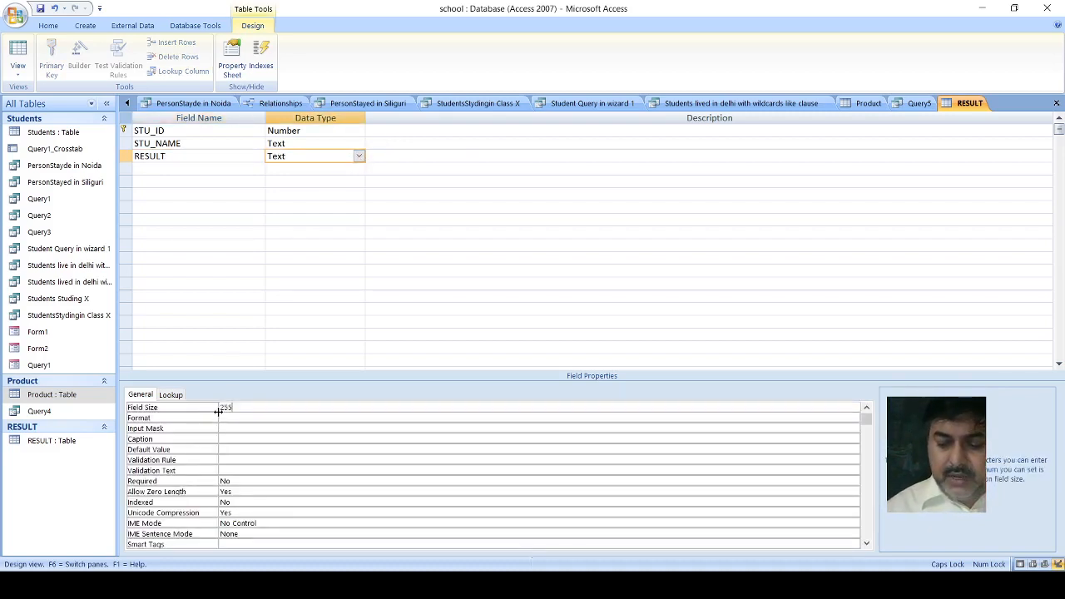
{"action": "type", "text": "10"}
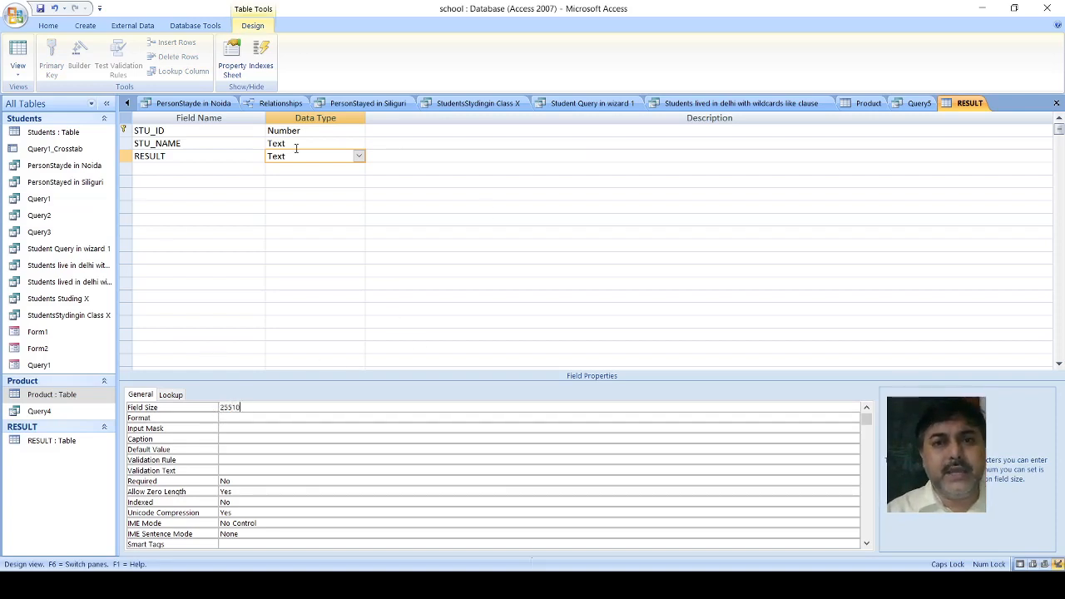
{"action": "left_click", "coordinate": [1057, 104]}
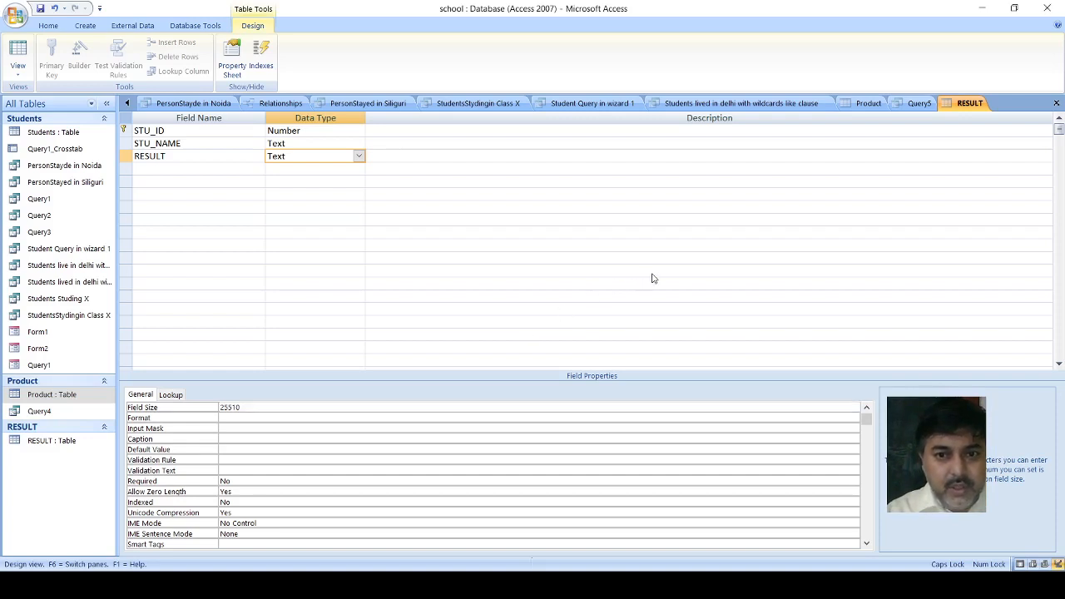
{"action": "double_click", "coordinate": [244, 407]}
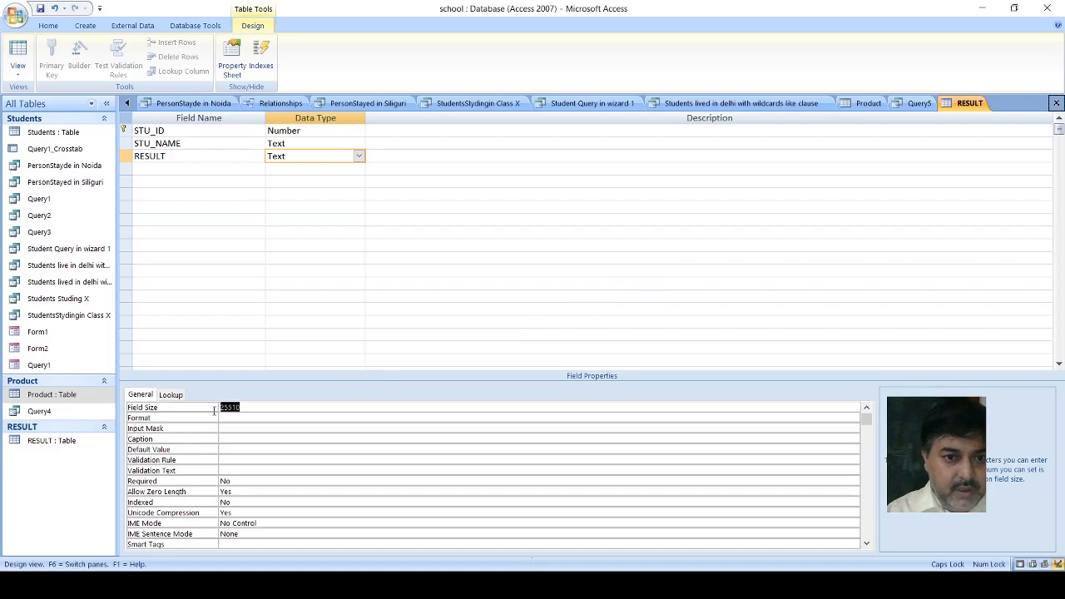
{"action": "type", "text": "10"}
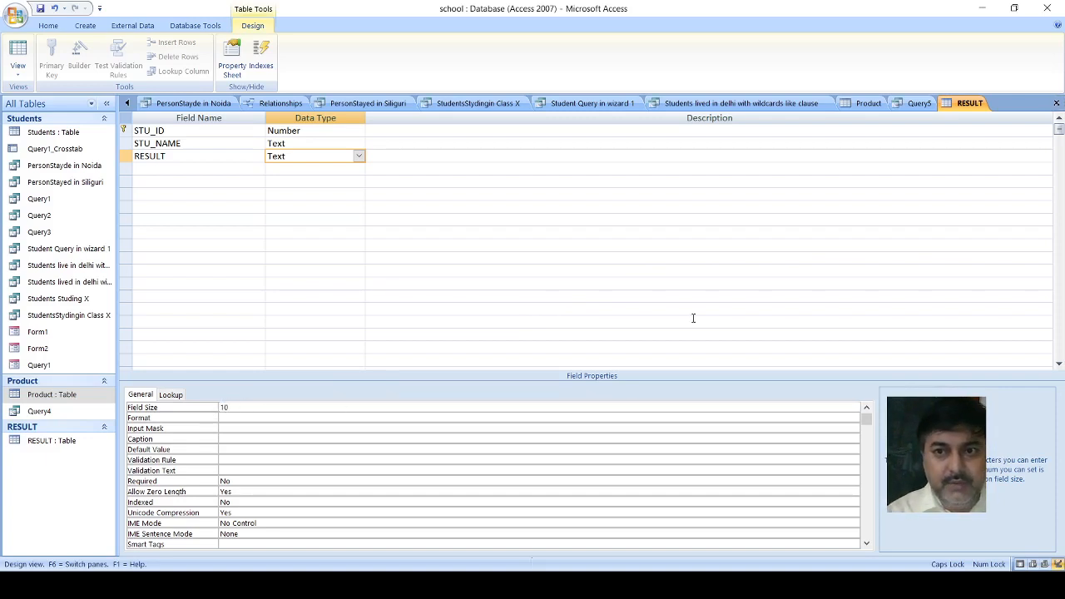
- Close the RESULT table design, saving its changes, and open the RESULT table in Datasheet view
{"action": "left_click", "coordinate": [1056, 104]}
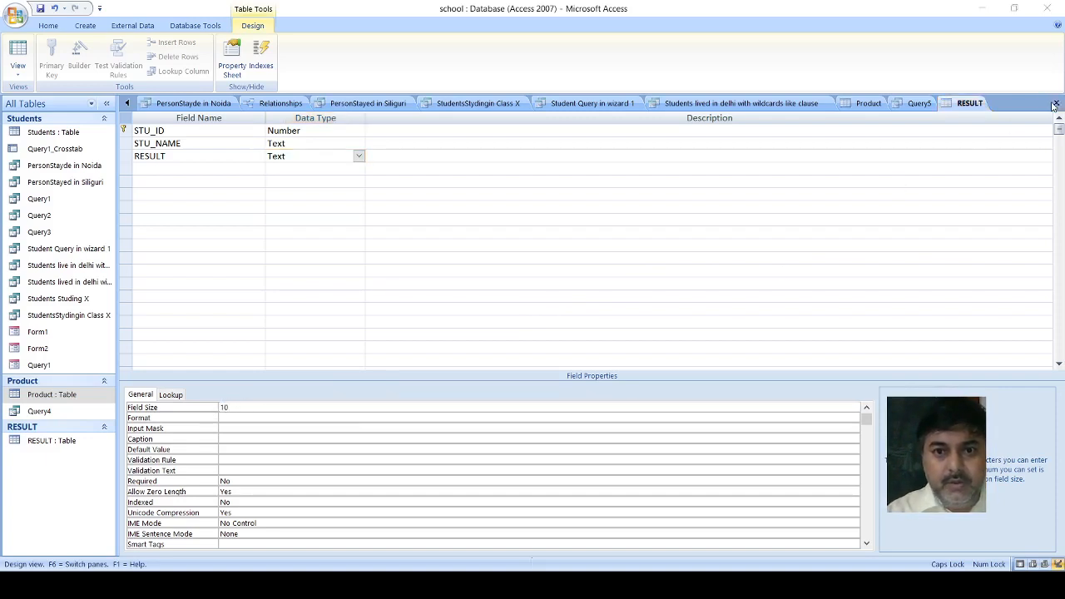
{"action": "left_click", "coordinate": [488, 328]}
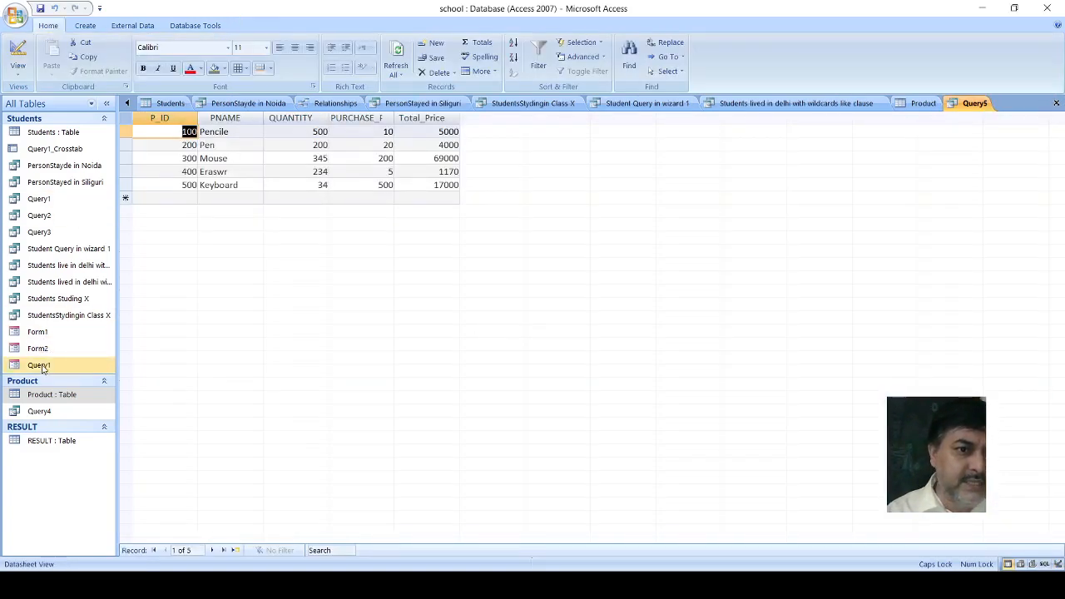
{"action": "left_click", "coordinate": [35, 442]}
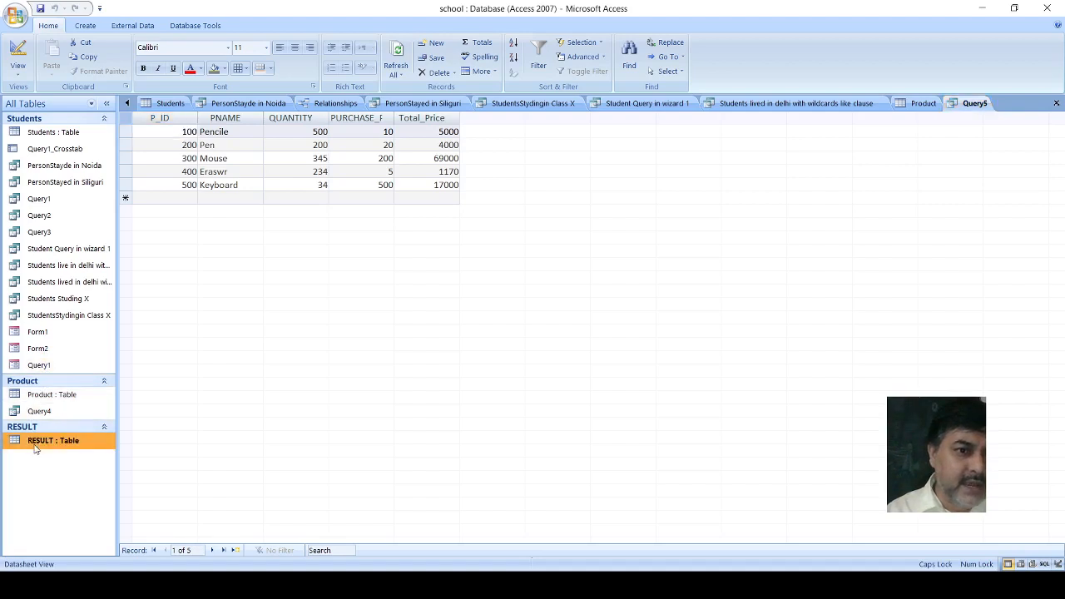
{"action": "double_click", "coordinate": [36, 444]}
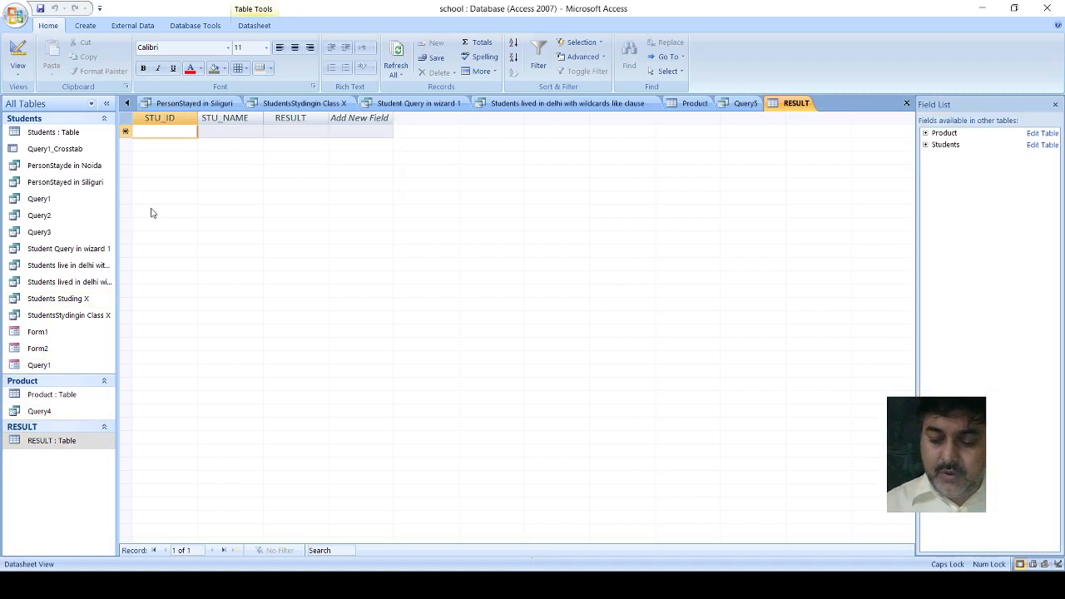
- Fill in the first RESULT record with the student's ID and name, and PASS as the result
{"action": "type", "text": "458"}
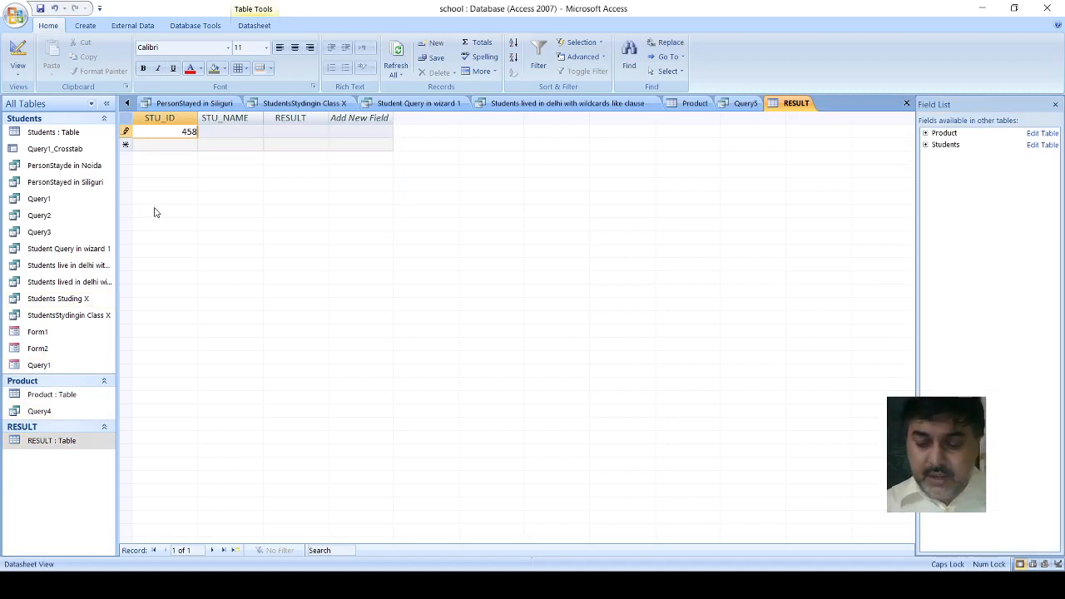
{"action": "key", "text": "Tab"}
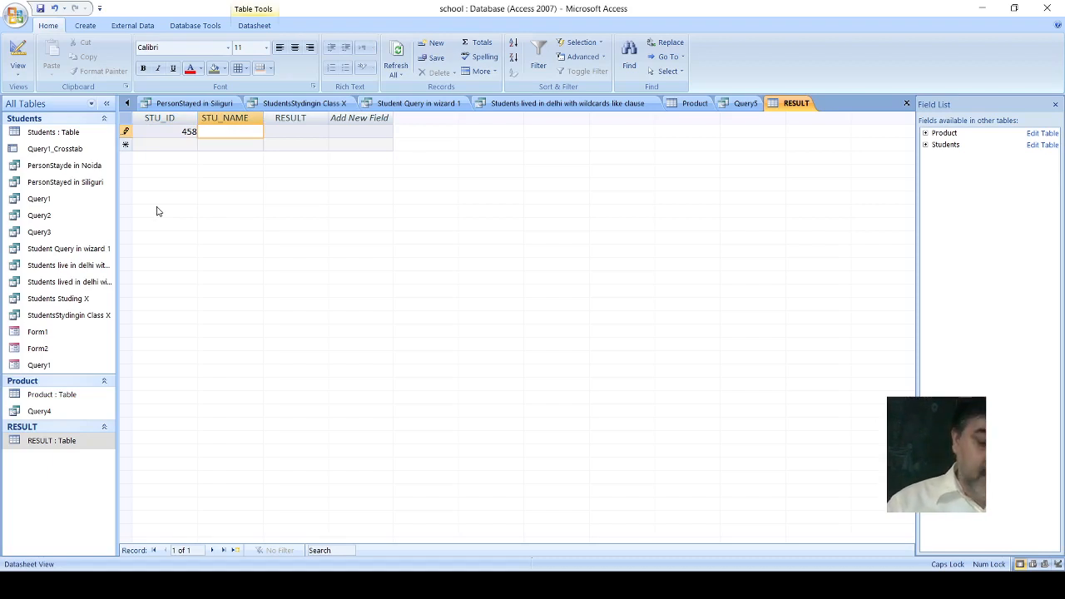
{"action": "type", "text": "RITES"}
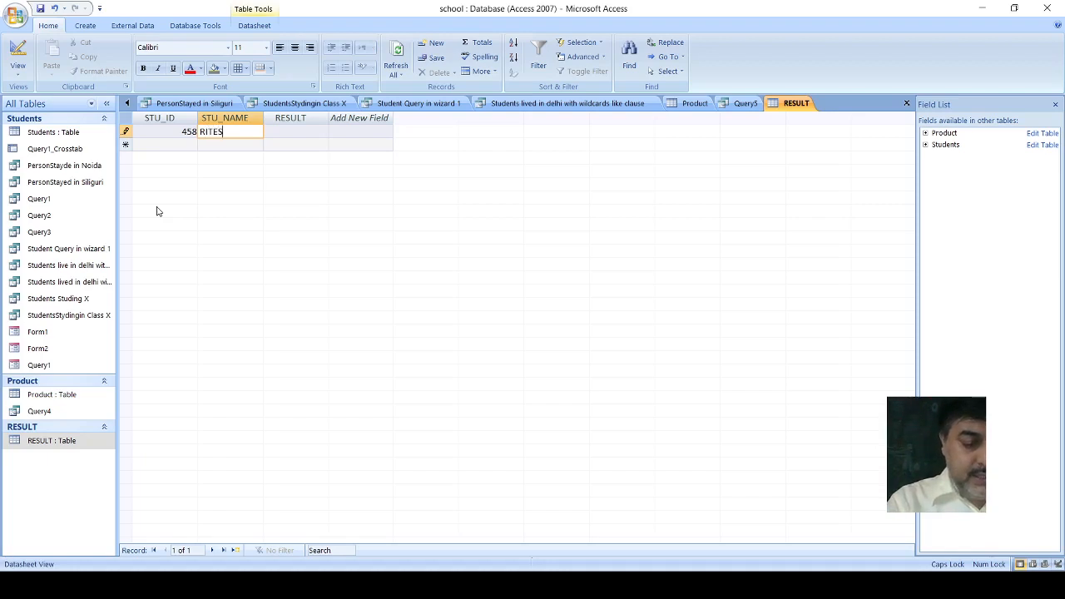
{"action": "type", "text": "H"}
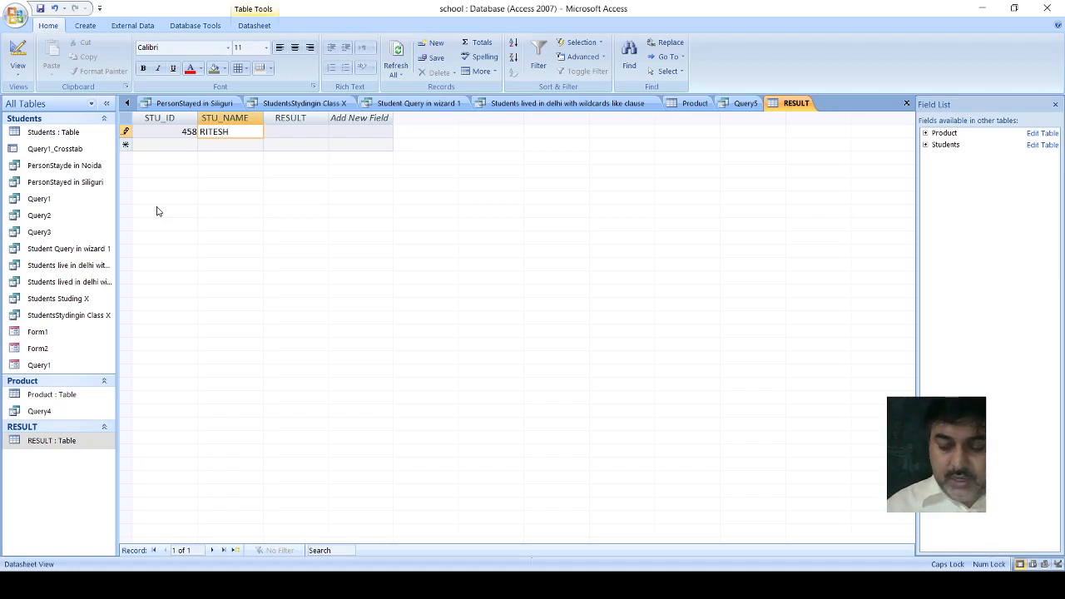
{"action": "key", "text": "Tab"}
{"action": "type", "text": "PASS"}
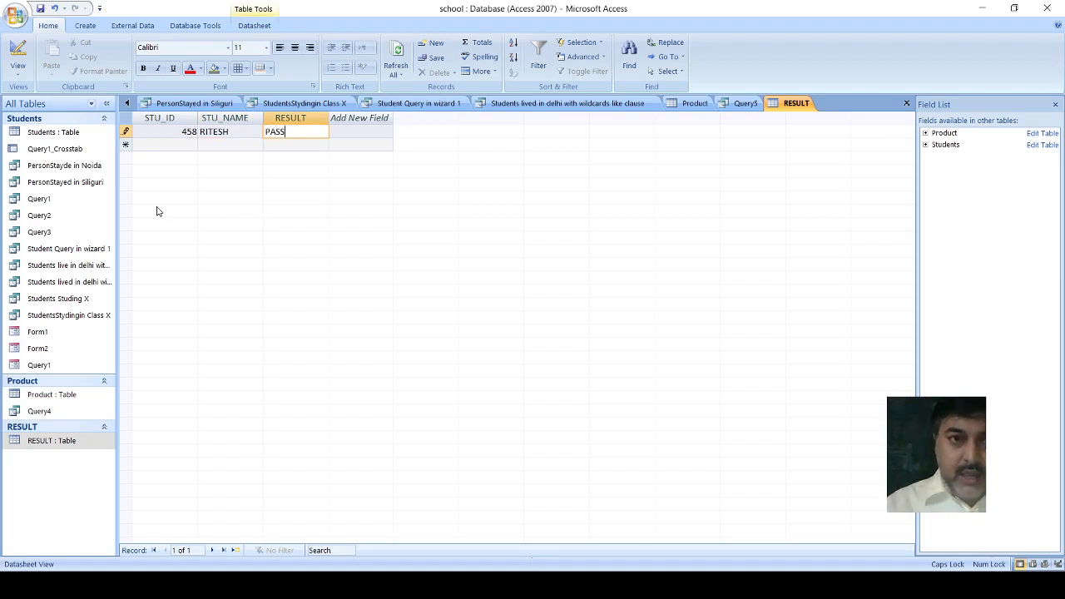
- Add a second RESULT record with the next student's ID and name, and FAIL as the result
{"action": "left_click", "coordinate": [180, 143]}
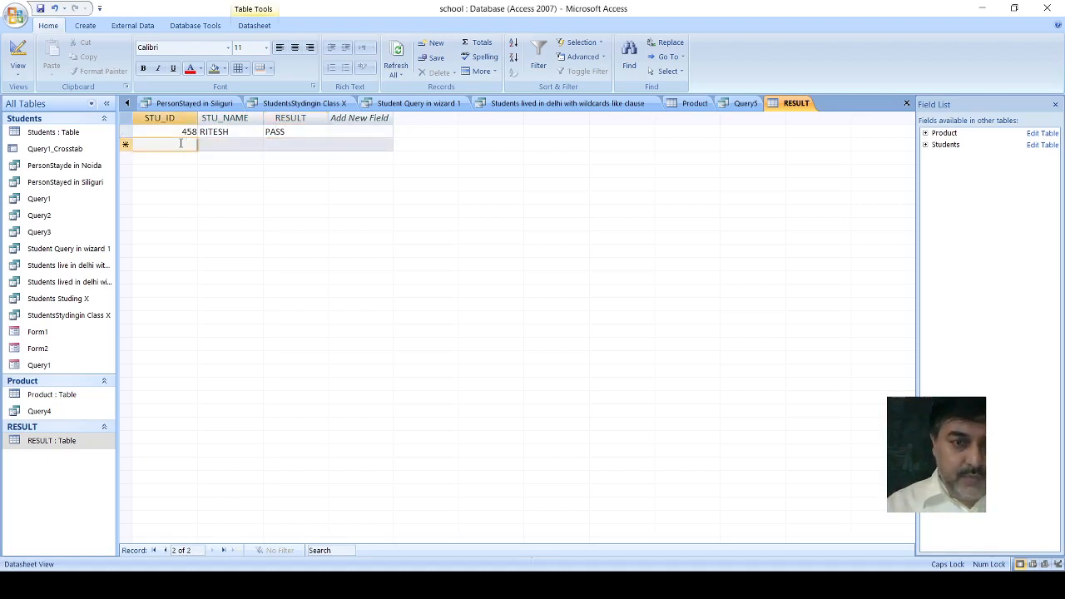
{"action": "type", "text": "45"}
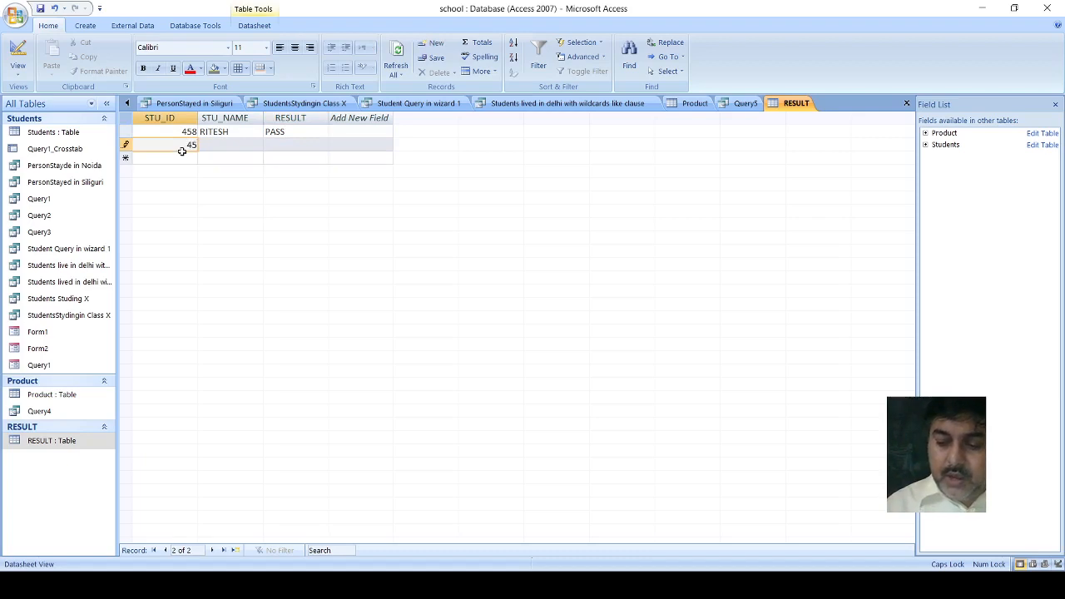
{"action": "type", "text": "9"}
{"action": "key", "text": "Tab"}
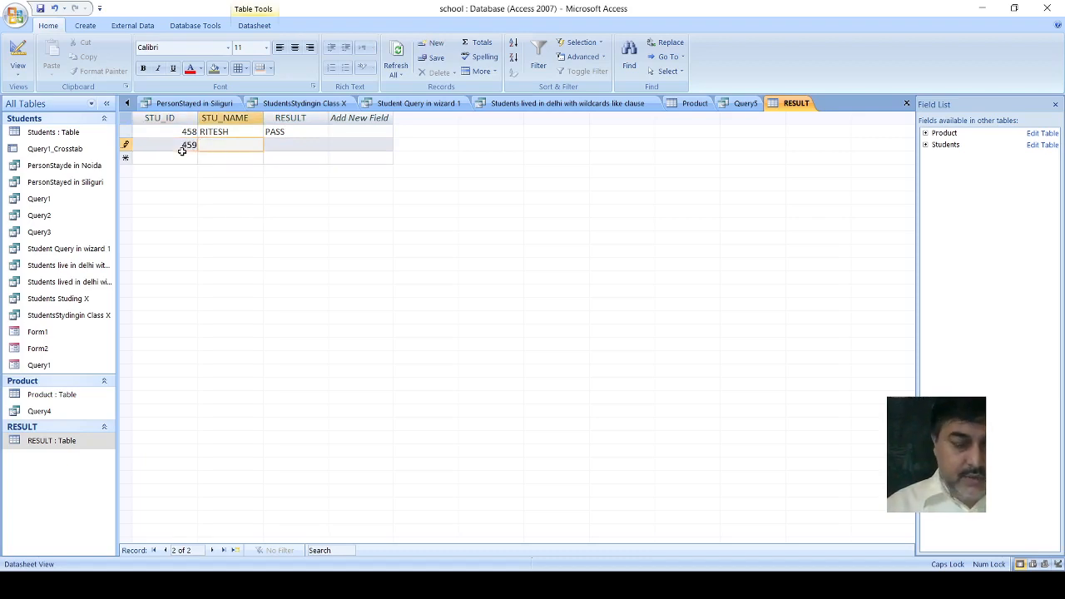
{"action": "type", "text": "RAJIV"}
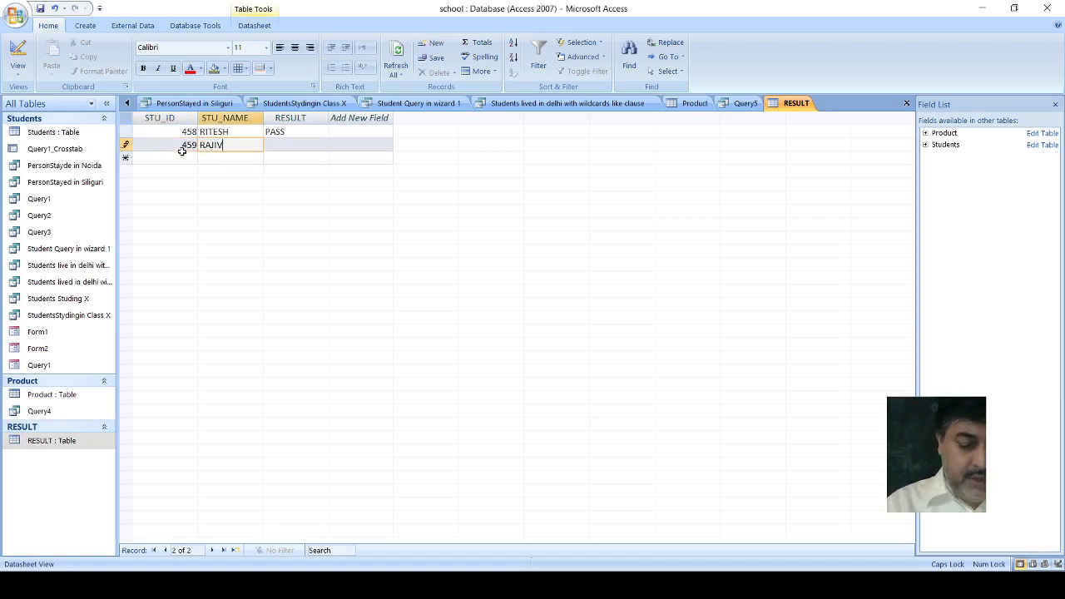
{"action": "key", "text": "Tab"}
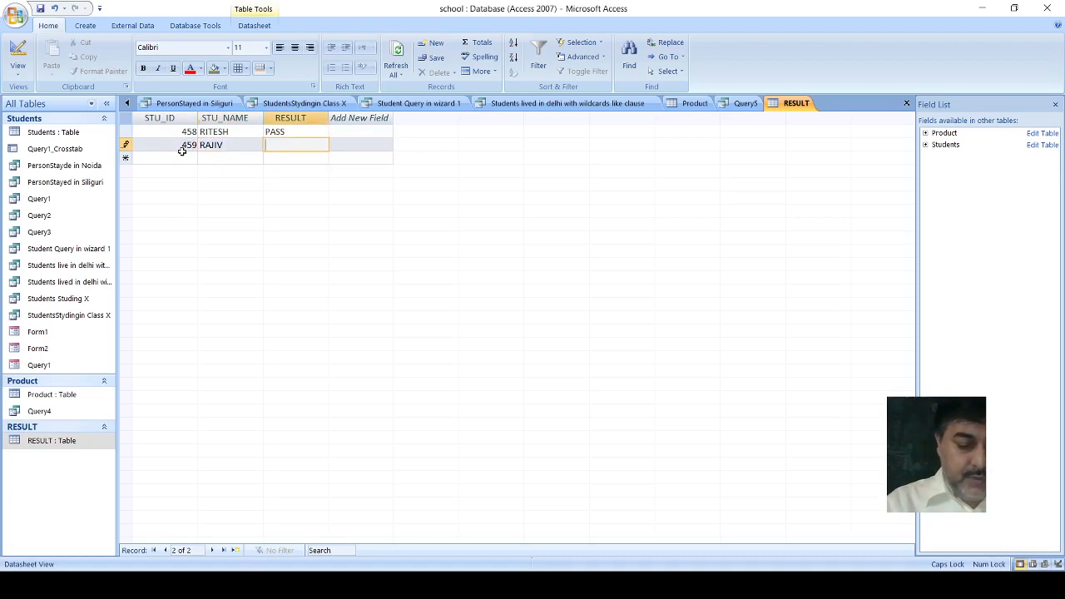
{"action": "type", "text": "FAIL"}
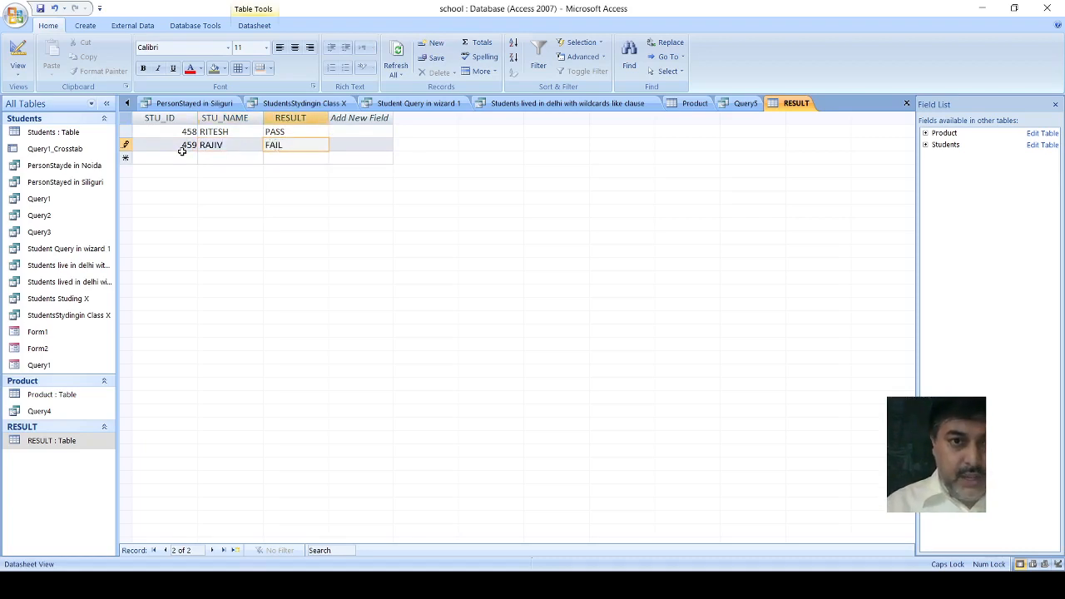
- Add a third RESULT record with the student's ID and name, and PASS as the result
{"action": "left_click", "coordinate": [188, 158]}
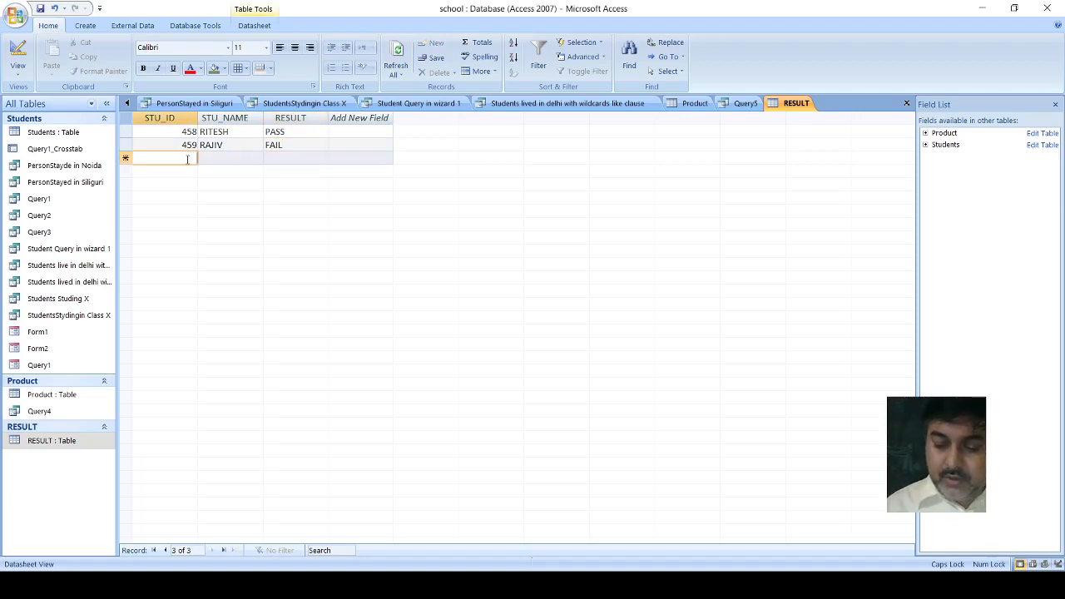
{"action": "type", "text": "4"}
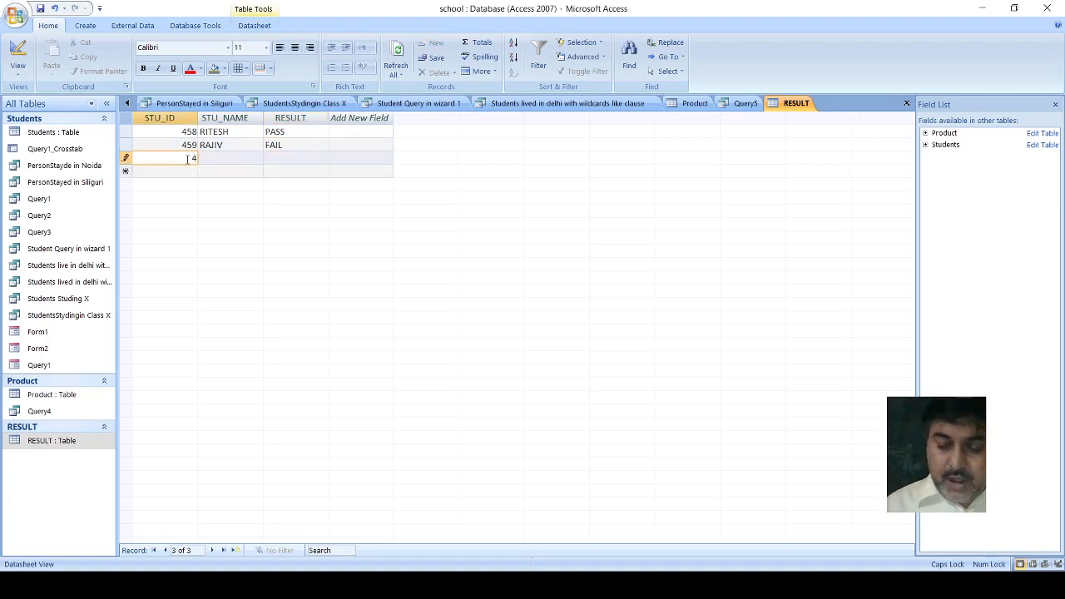
{"action": "type", "text": "50"}
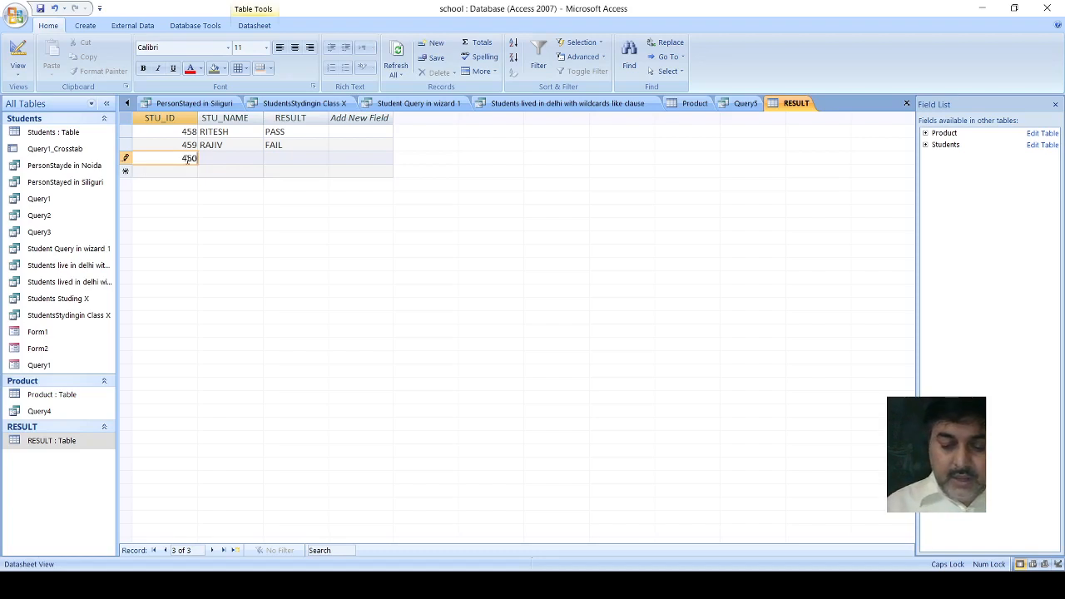
{"action": "key", "text": "Tab"}
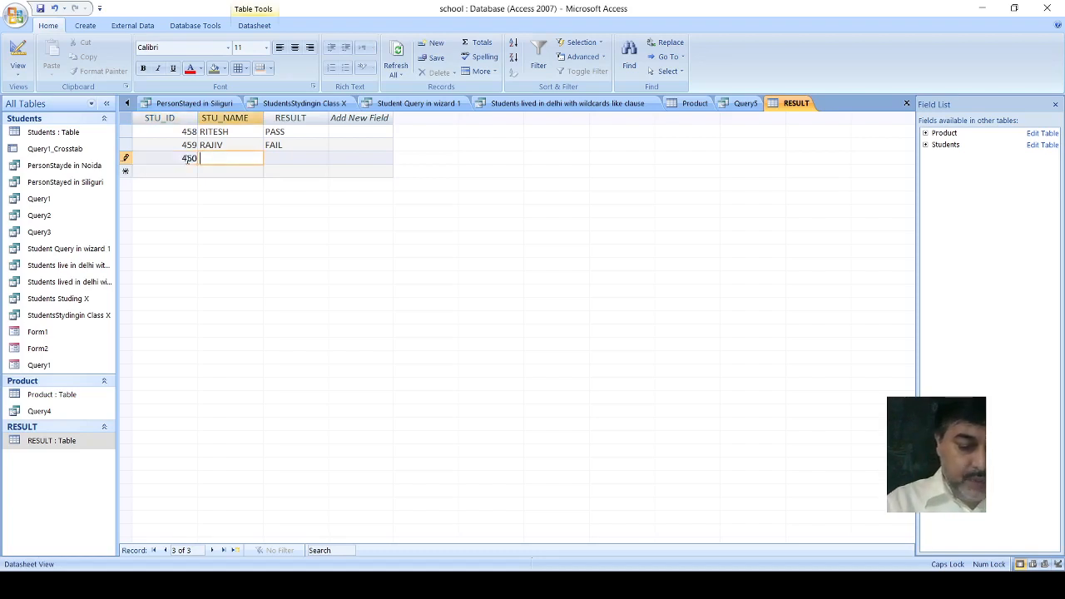
{"action": "type", "text": "PRIYA"}
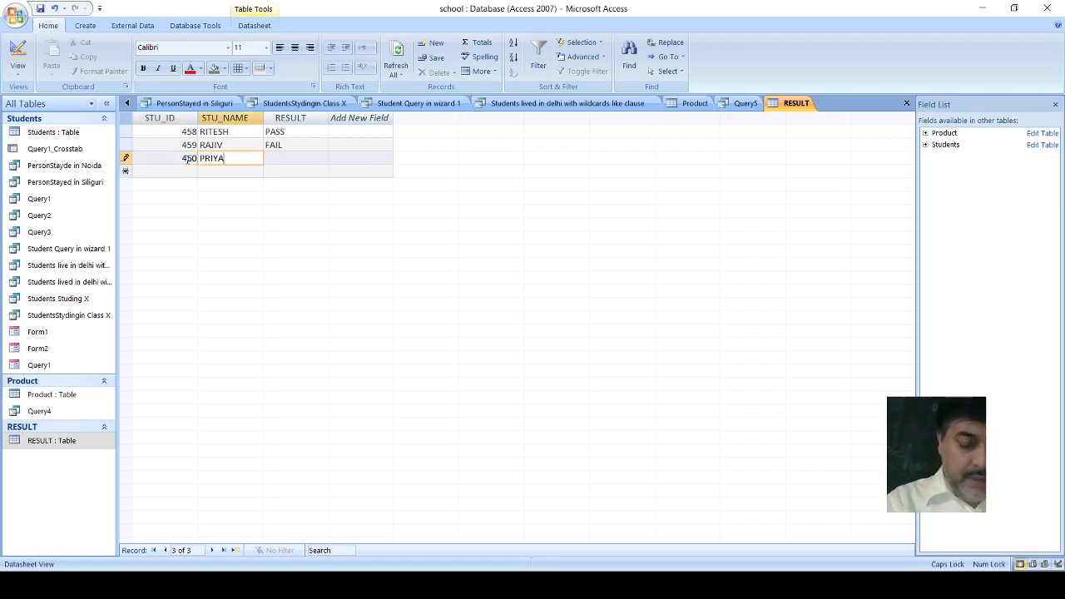
{"action": "key", "text": "Tab"}
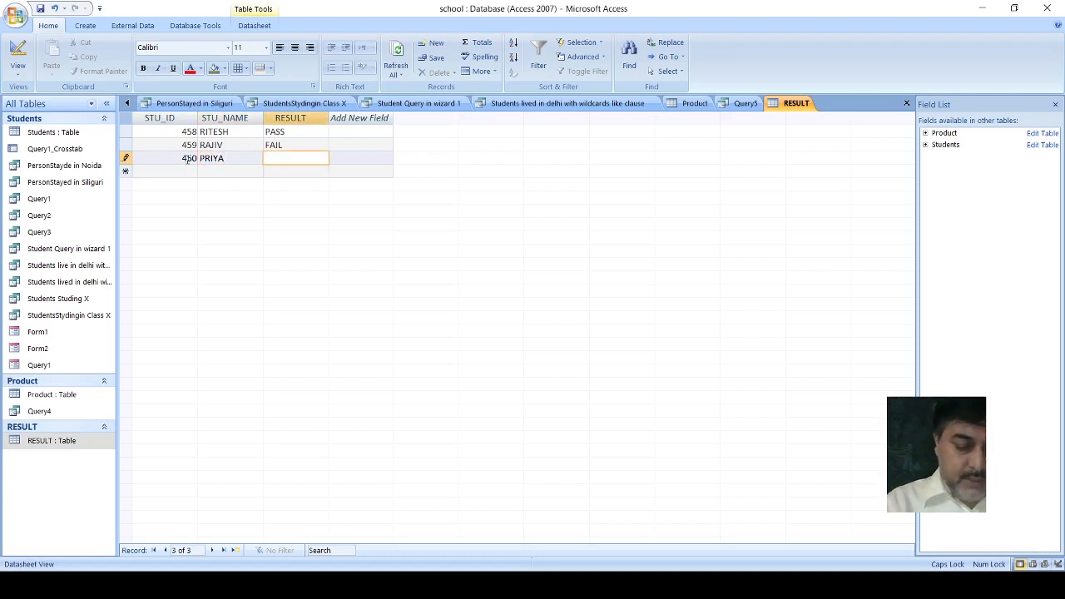
{"action": "type", "text": "PASS"}
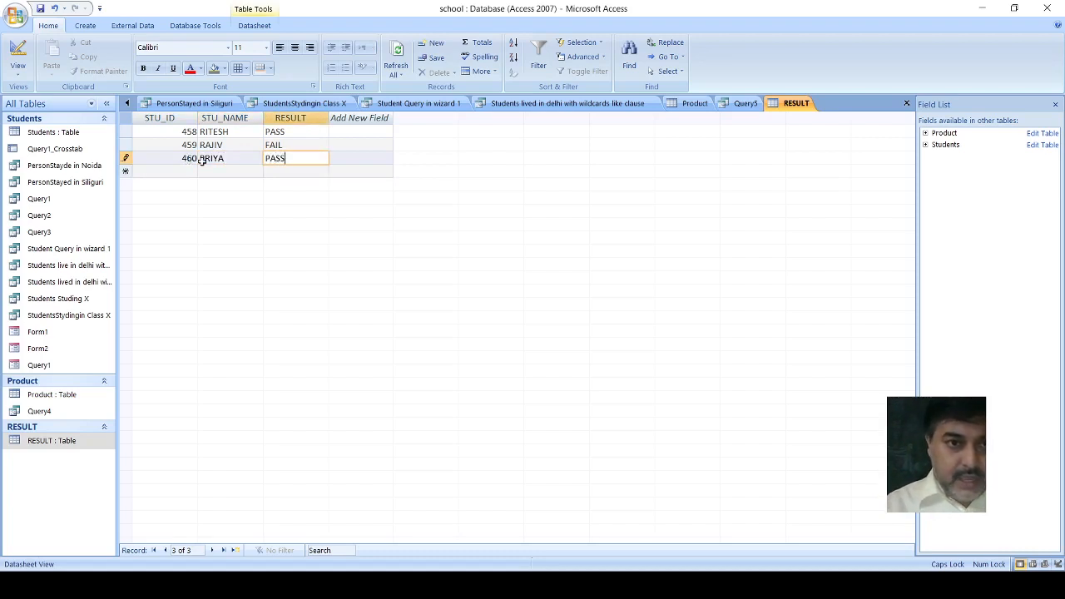
- Add a fourth RESULT record with the student's ID and name, and FAIL as the result
{"action": "left_click", "coordinate": [184, 171]}
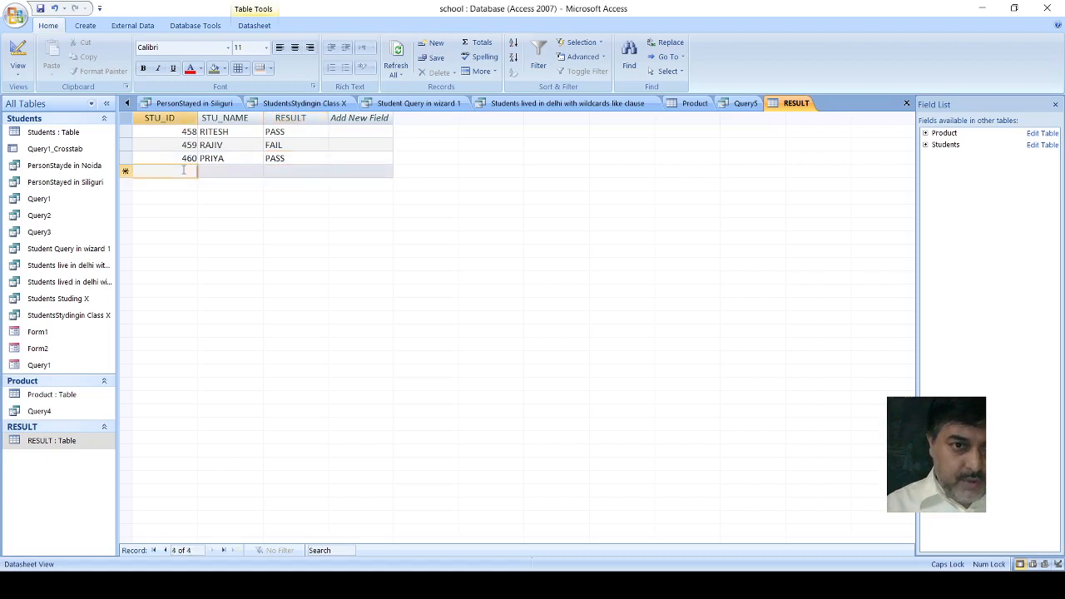
{"action": "type", "text": "461"}
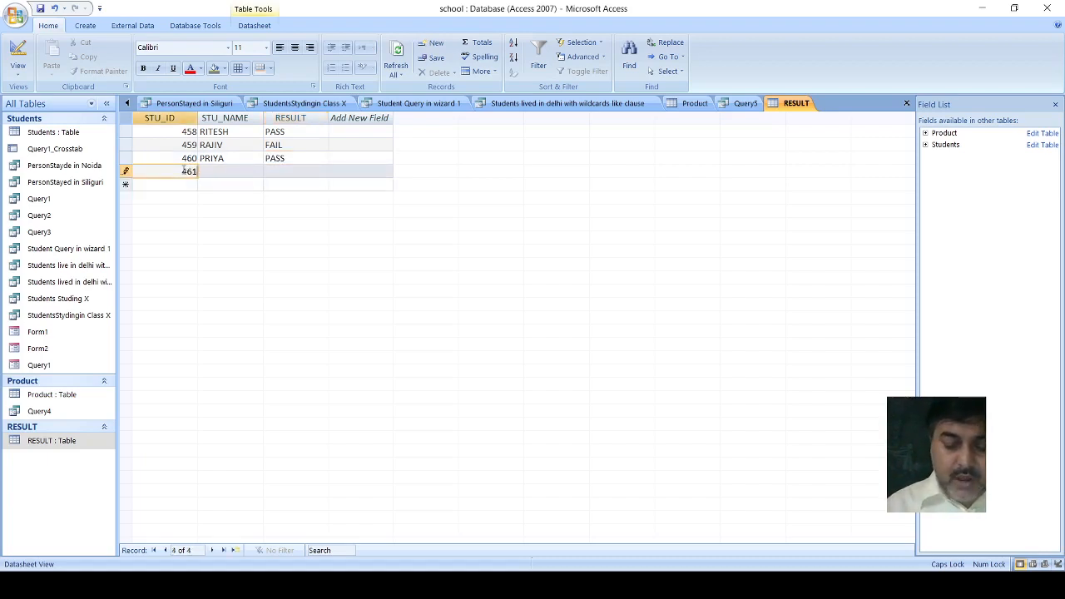
{"action": "key", "text": "Tab"}
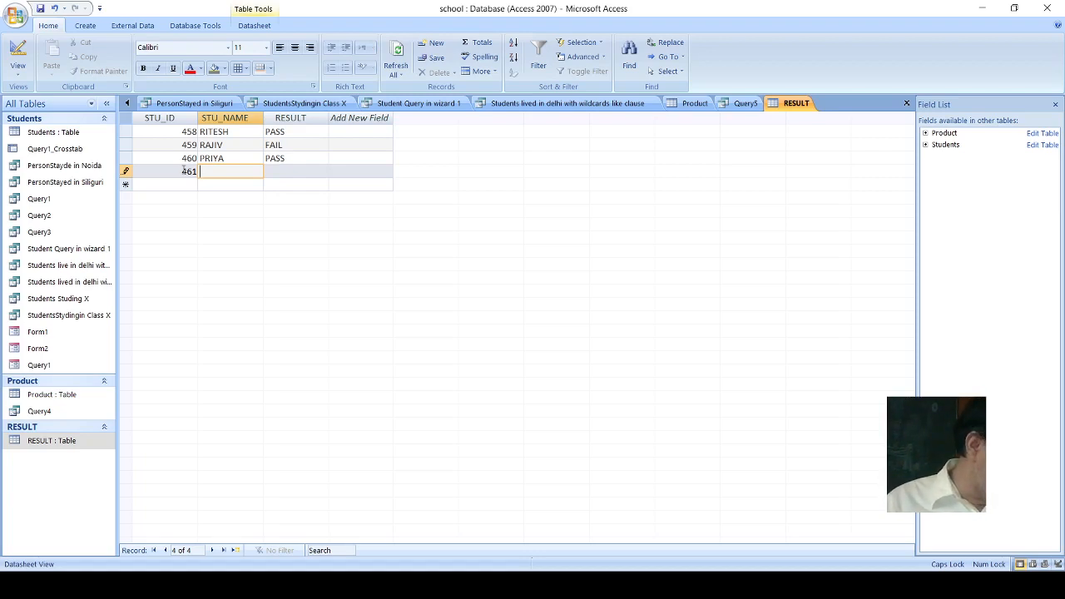
{"action": "type", "text": "ANIL"}
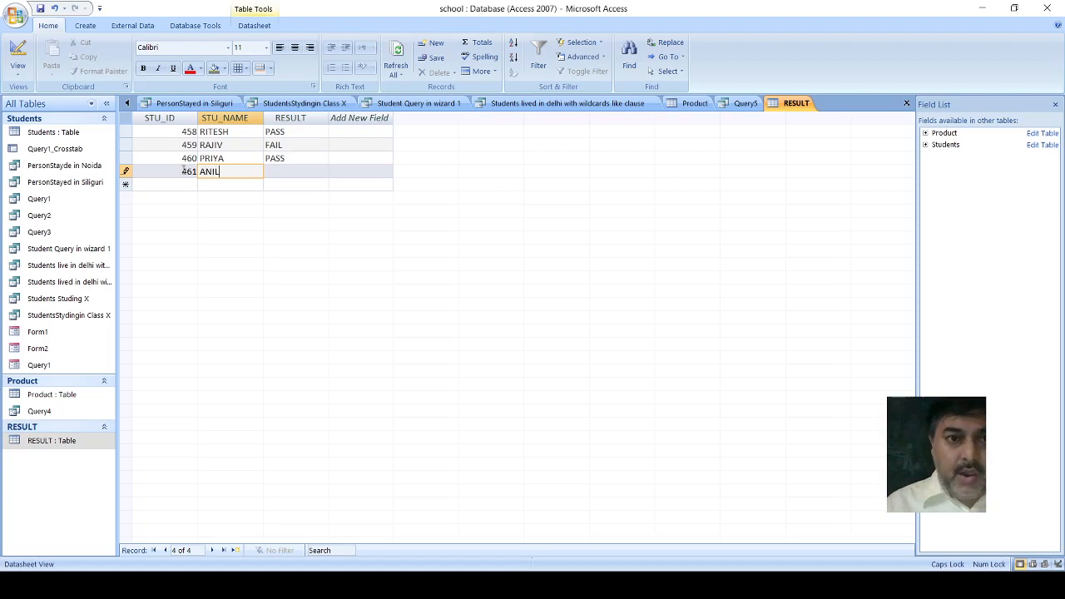
{"action": "key", "text": "Tab"}
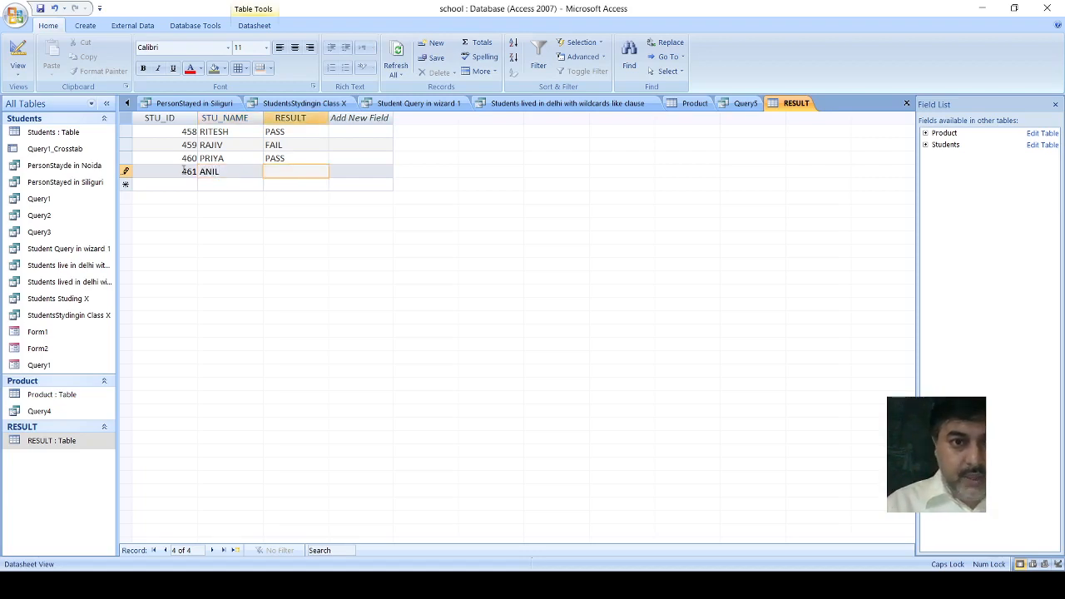
{"action": "type", "text": "FAIL"}
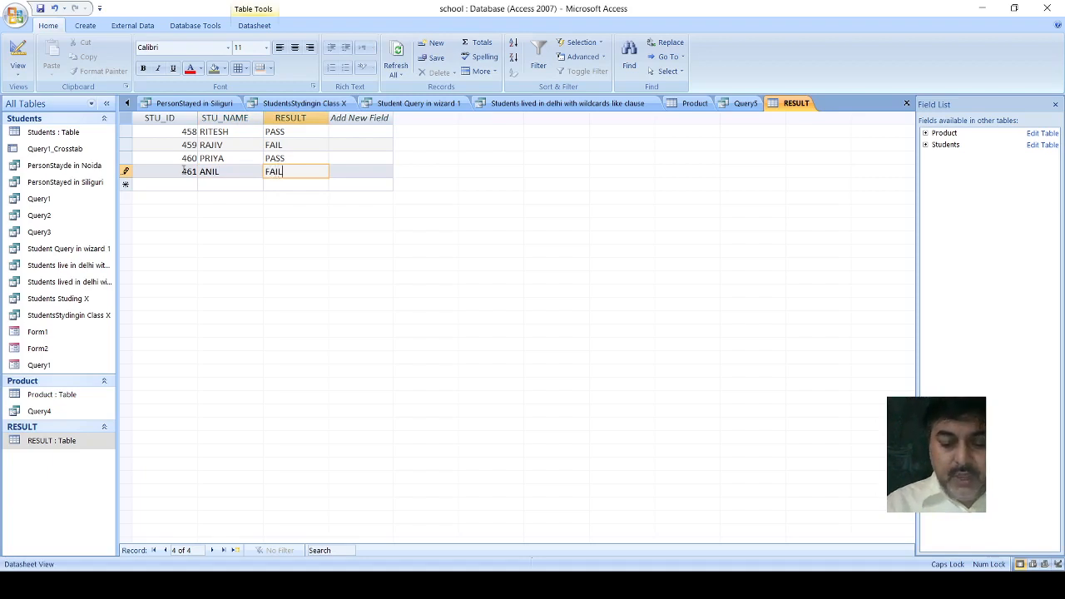
- Add a fifth RESULT record with the student's ID and name, and PASS as the result
{"action": "key", "text": "Tab"}
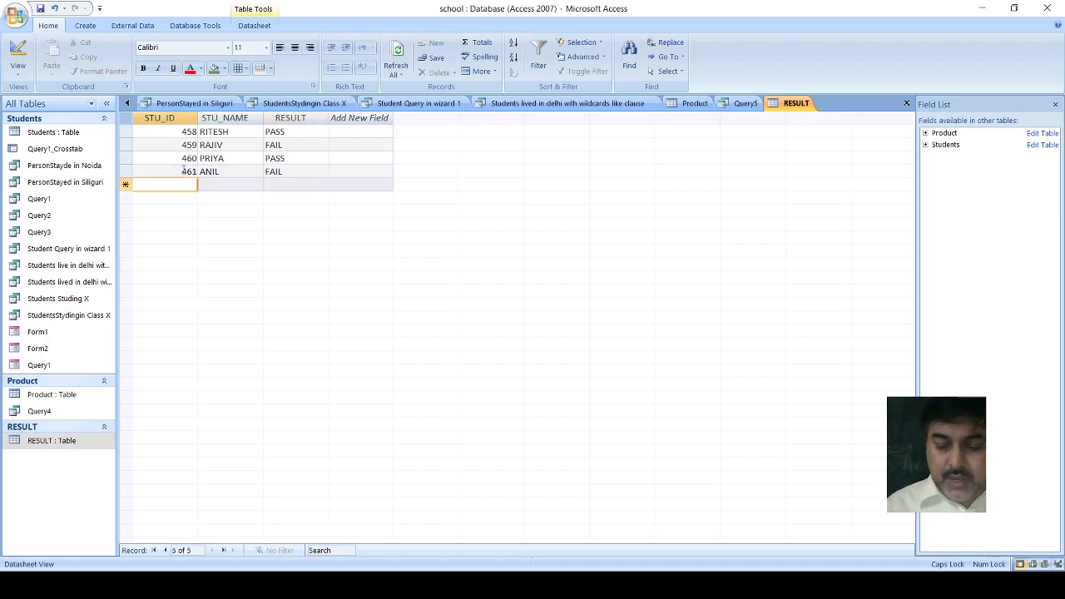
{"action": "type", "text": "462"}
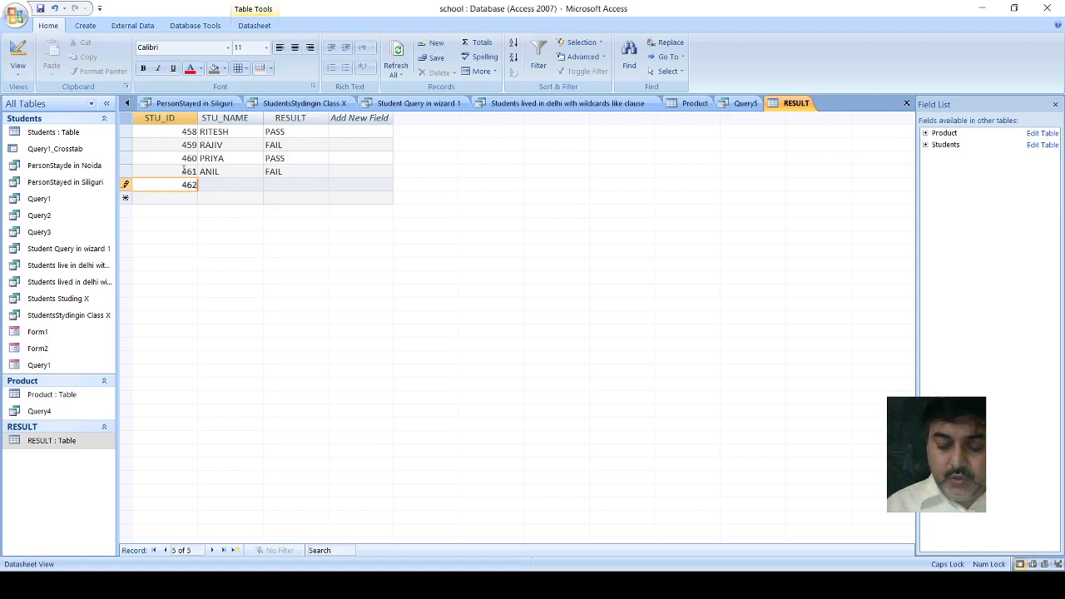
{"action": "key", "text": "Tab"}
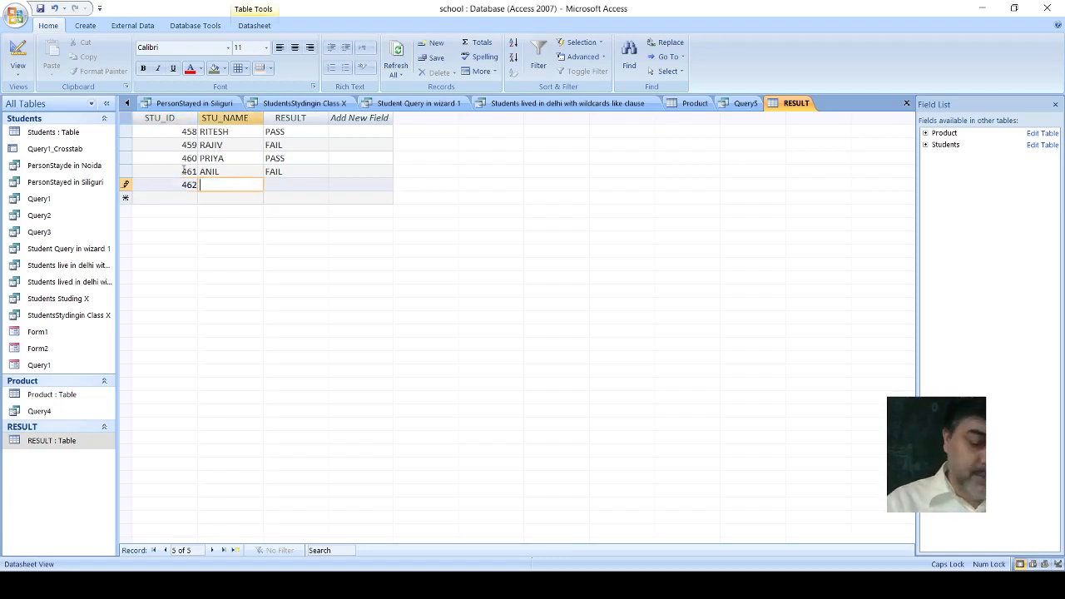
{"action": "type", "text": "KAPIL"}
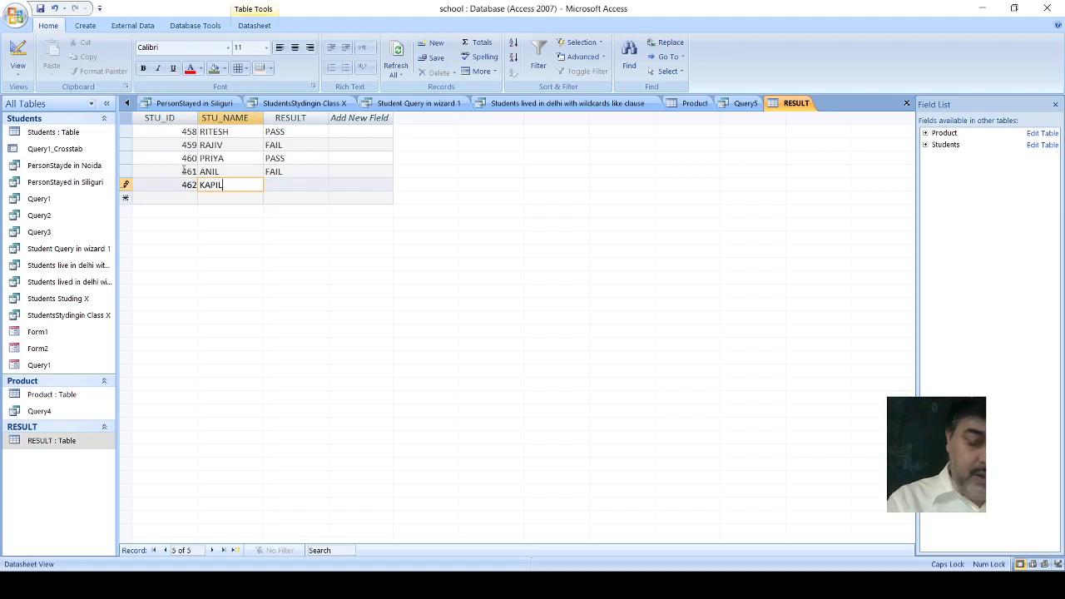
{"action": "key", "text": "Tab"}
{"action": "type", "text": "PASS"}
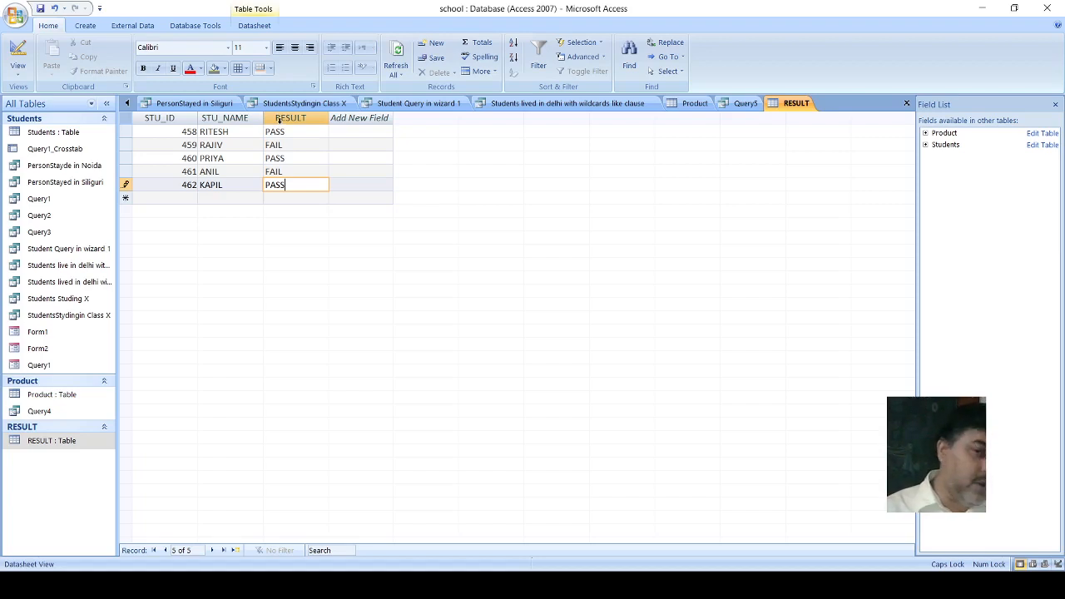
- Create a new query in Design view based on the RESULT table, with the Total row enabled
{"action": "left_click", "coordinate": [86, 27]}
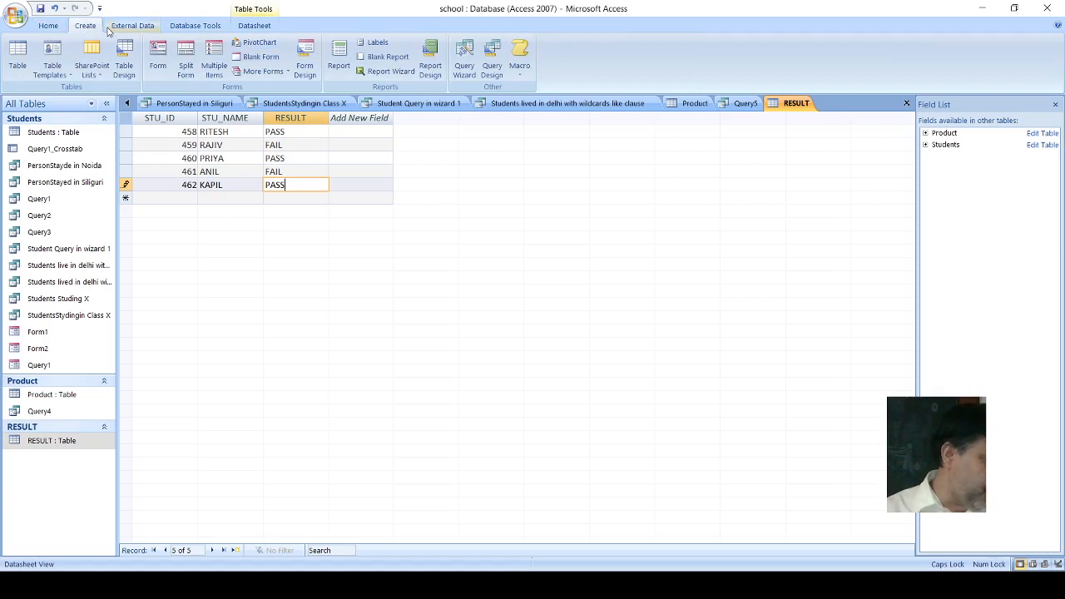
{"action": "left_click", "coordinate": [491, 67]}
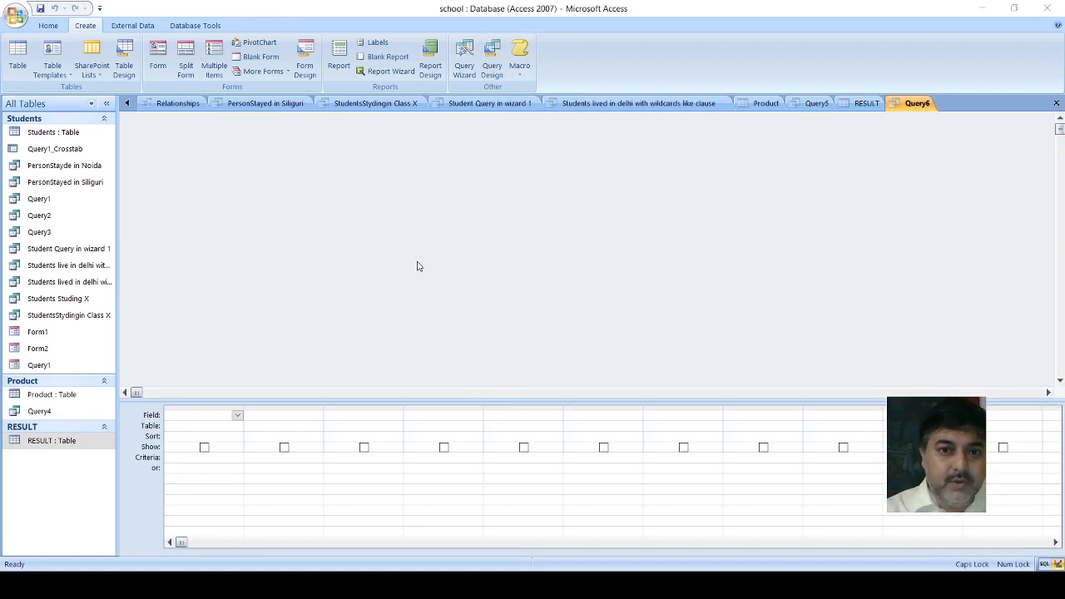
{"action": "left_click", "coordinate": [521, 404]}
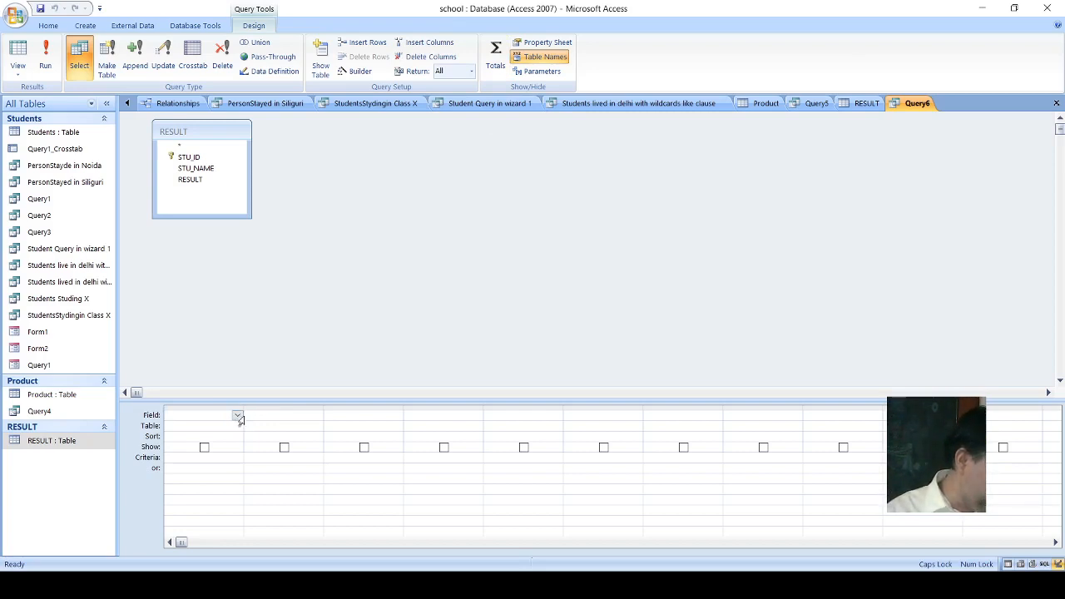
{"action": "left_click", "coordinate": [494, 64]}
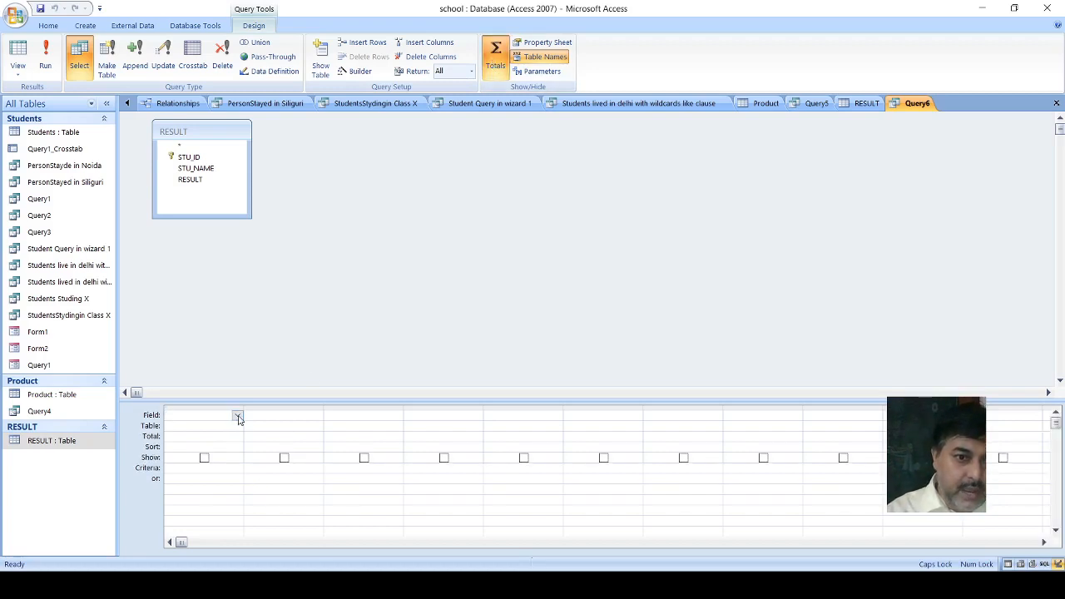
- Add the STU_ID field with the Count total and the RESULT field with Group By
{"action": "left_click", "coordinate": [207, 437]}
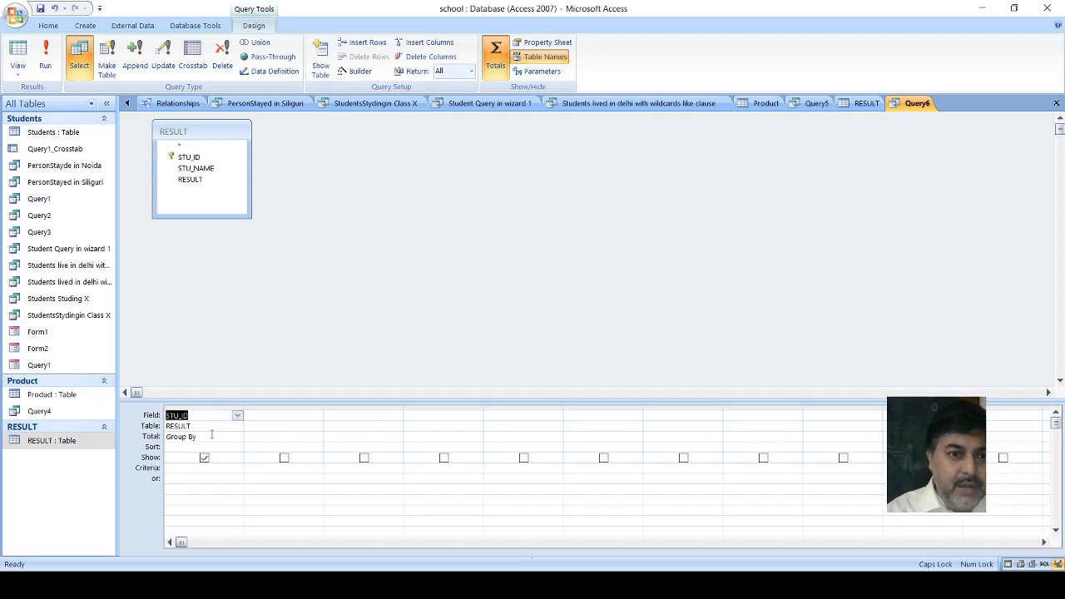
{"action": "left_click", "coordinate": [209, 437]}
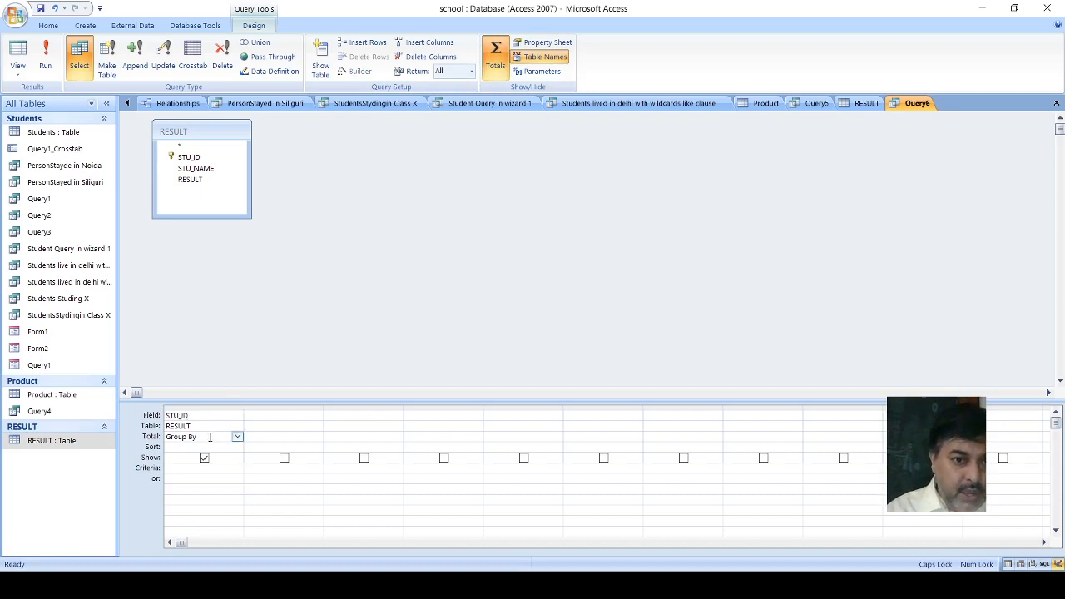
{"action": "left_click", "coordinate": [183, 500]}
{"action": "left_click", "coordinate": [292, 415]}
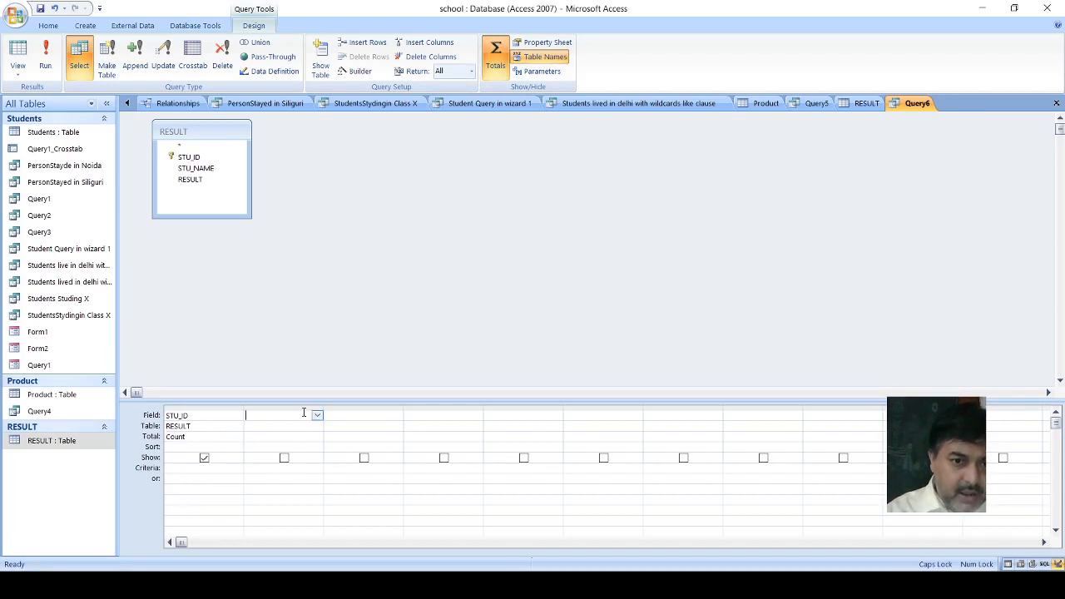
{"action": "left_click", "coordinate": [270, 457]}
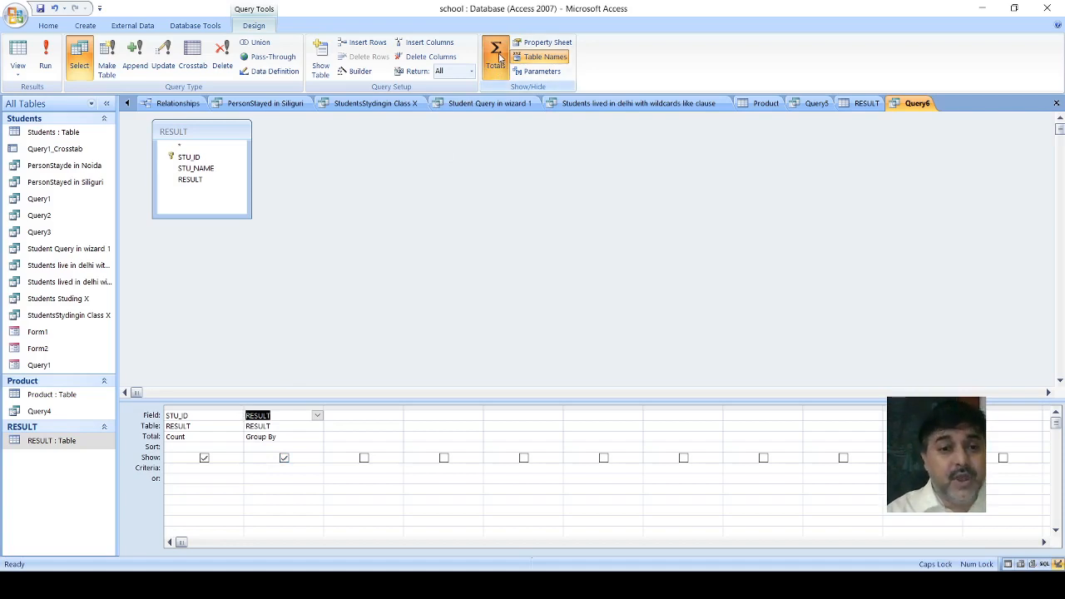
- Close the RESULT query, saving it as USING GROUPBY, and open it to view the grouped counts
{"action": "left_click", "coordinate": [1056, 104]}
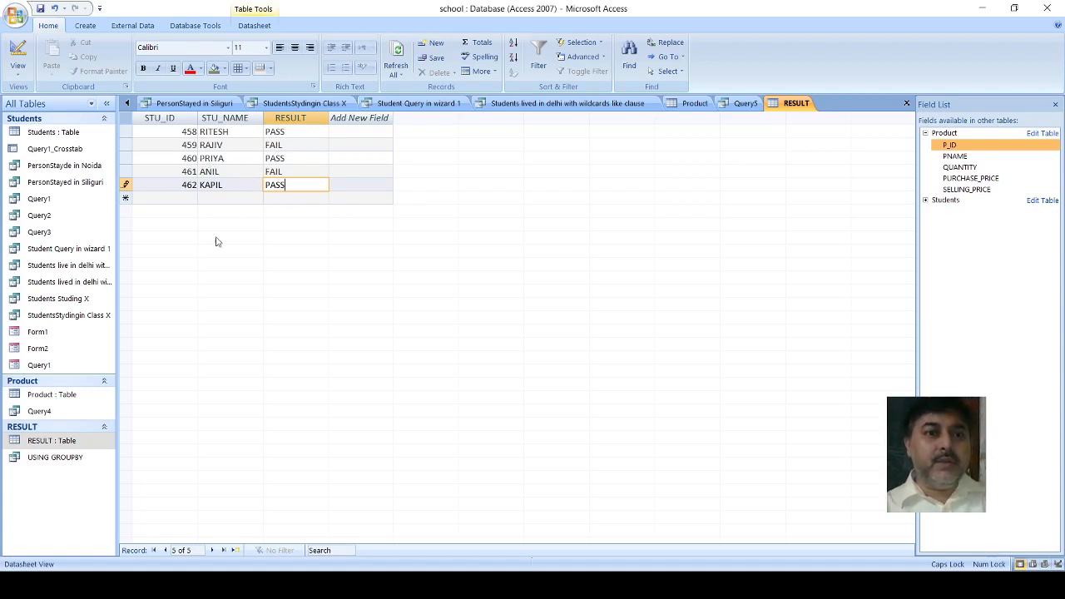
{"action": "double_click", "coordinate": [65, 460]}
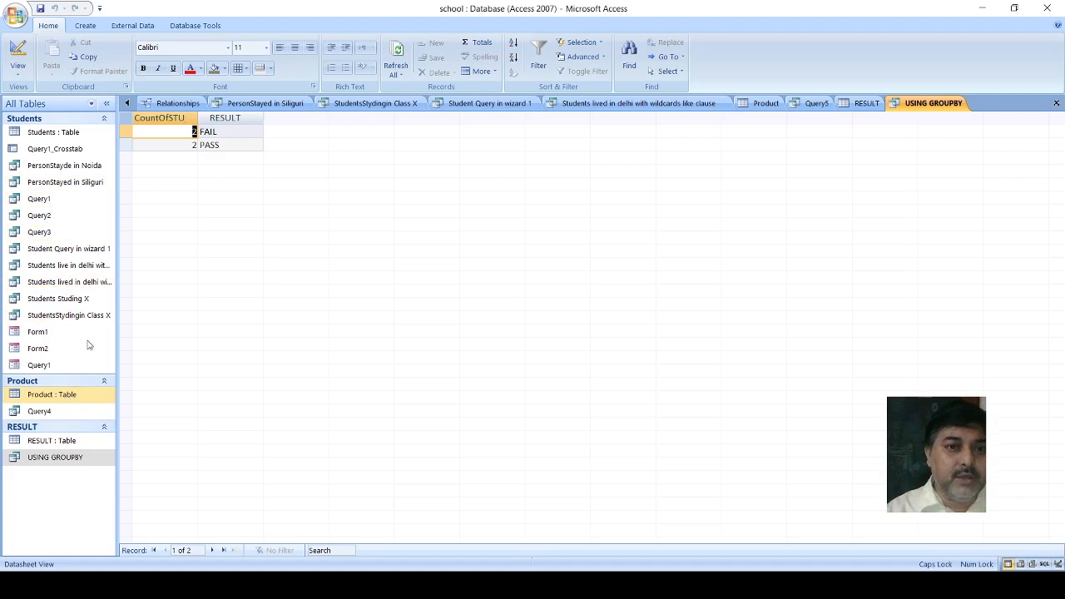
- Create a new query in Design view based on the Product table, with the Total row enabled
{"action": "left_click", "coordinate": [92, 27]}
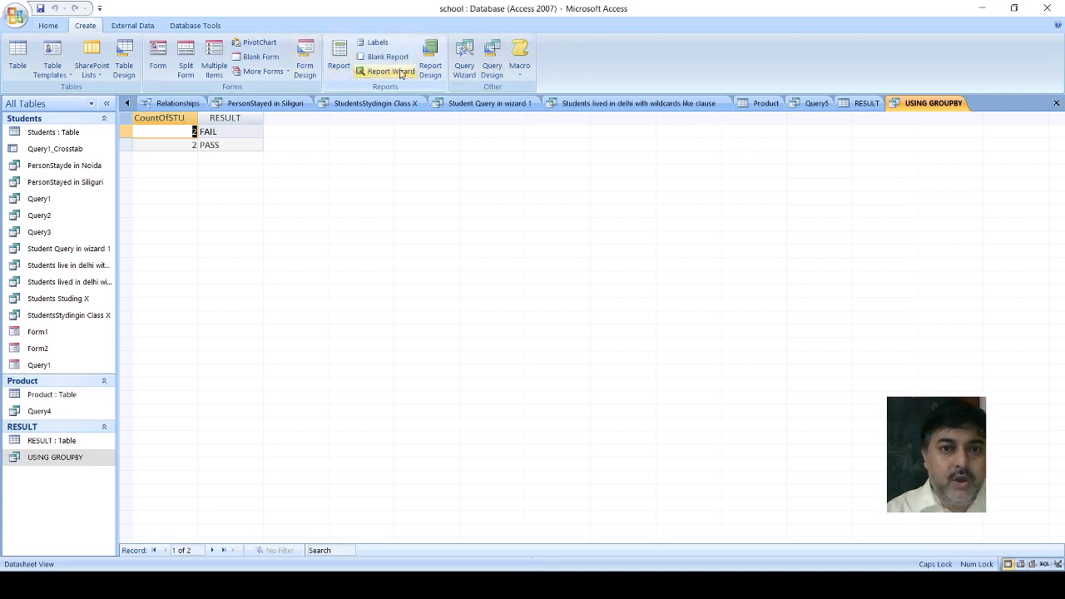
{"action": "left_click", "coordinate": [491, 73]}
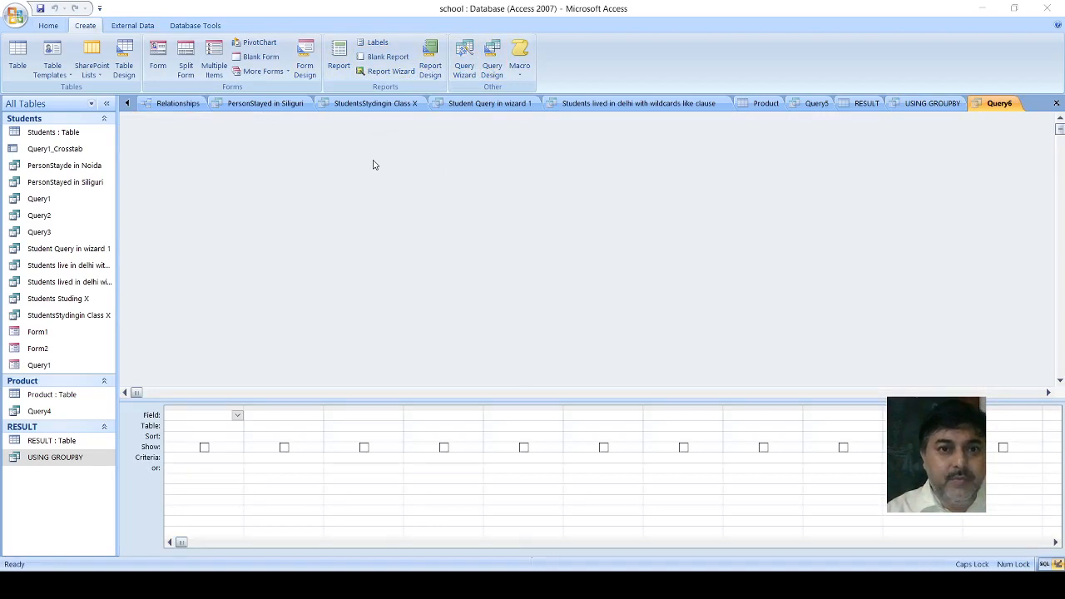
{"action": "left_click", "coordinate": [472, 298]}
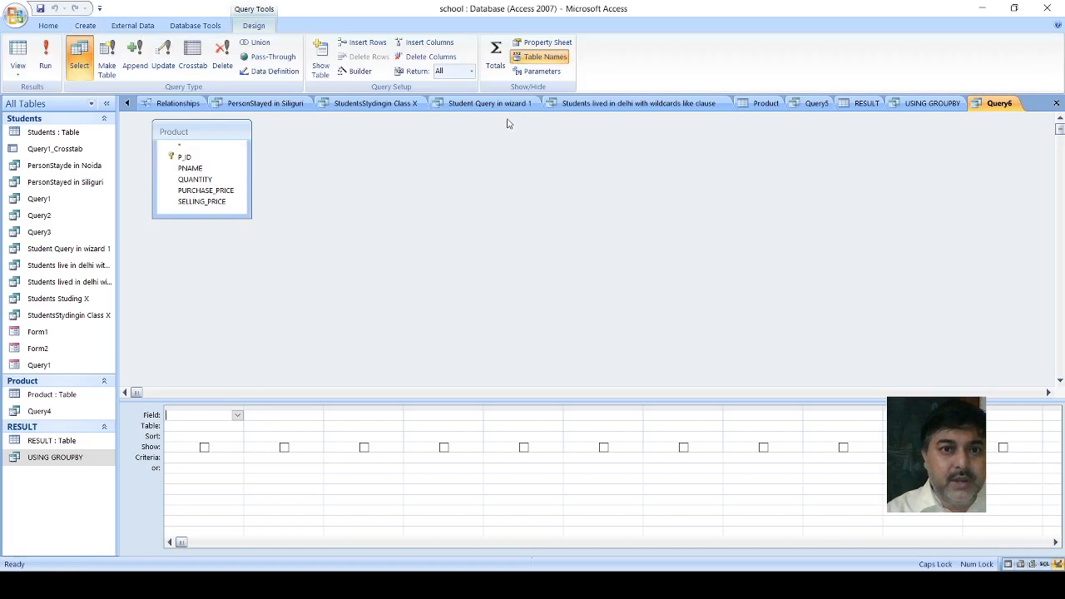
{"action": "left_click", "coordinate": [495, 60]}
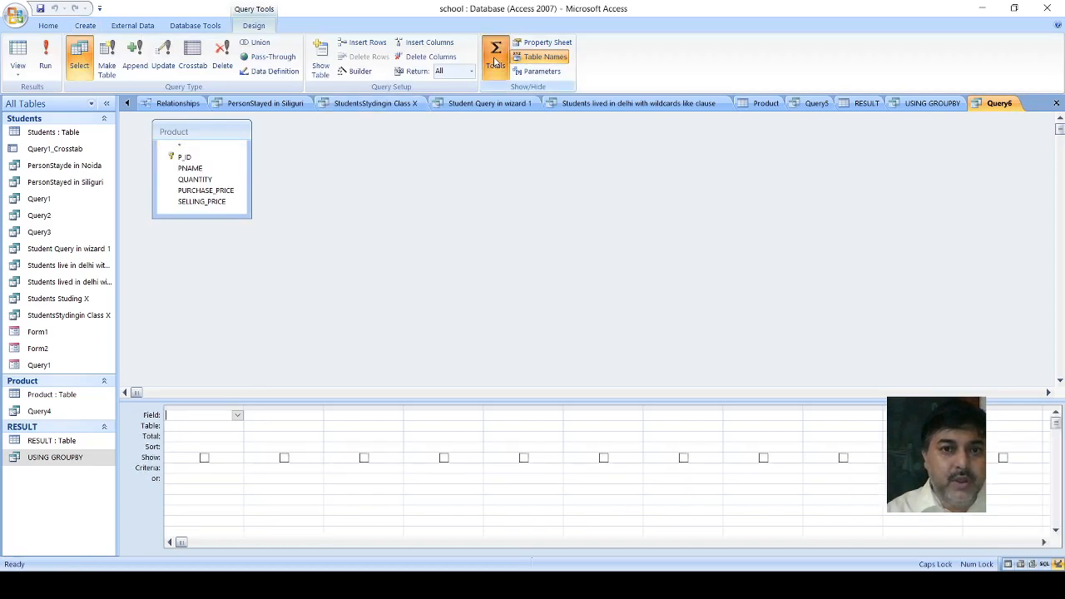
- Add the P_ID field to the Product query and set its total to Count
{"action": "left_click", "coordinate": [238, 416]}
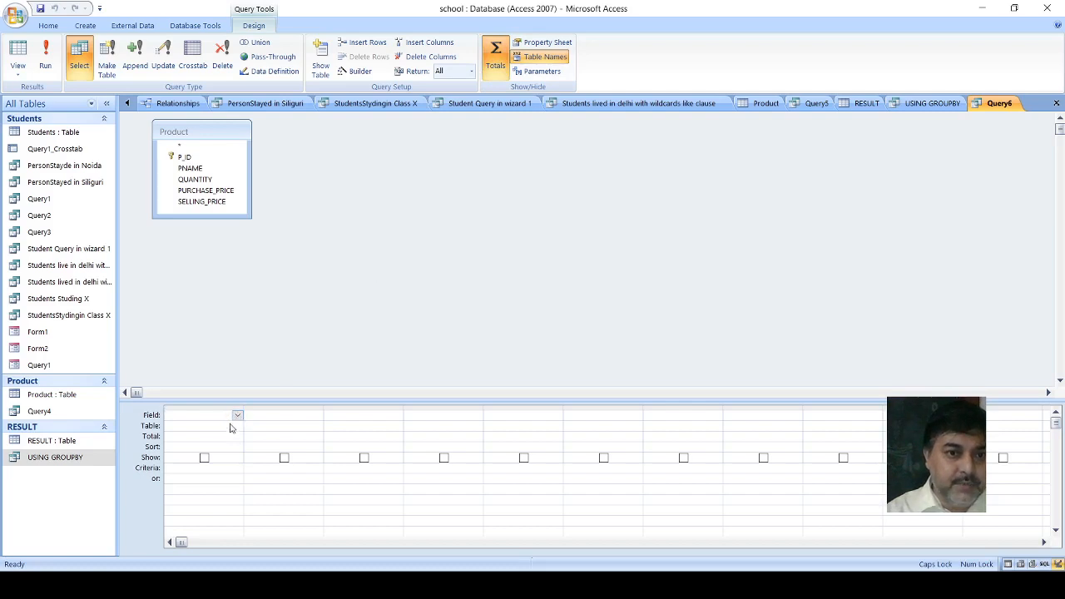
{"action": "left_click", "coordinate": [214, 441]}
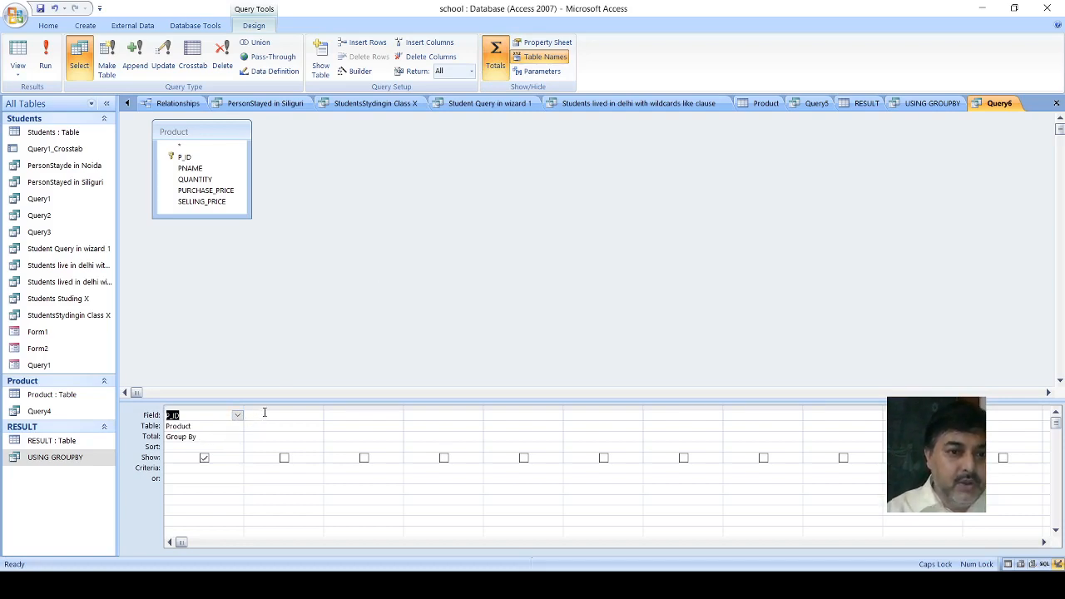
{"action": "left_click", "coordinate": [223, 436]}
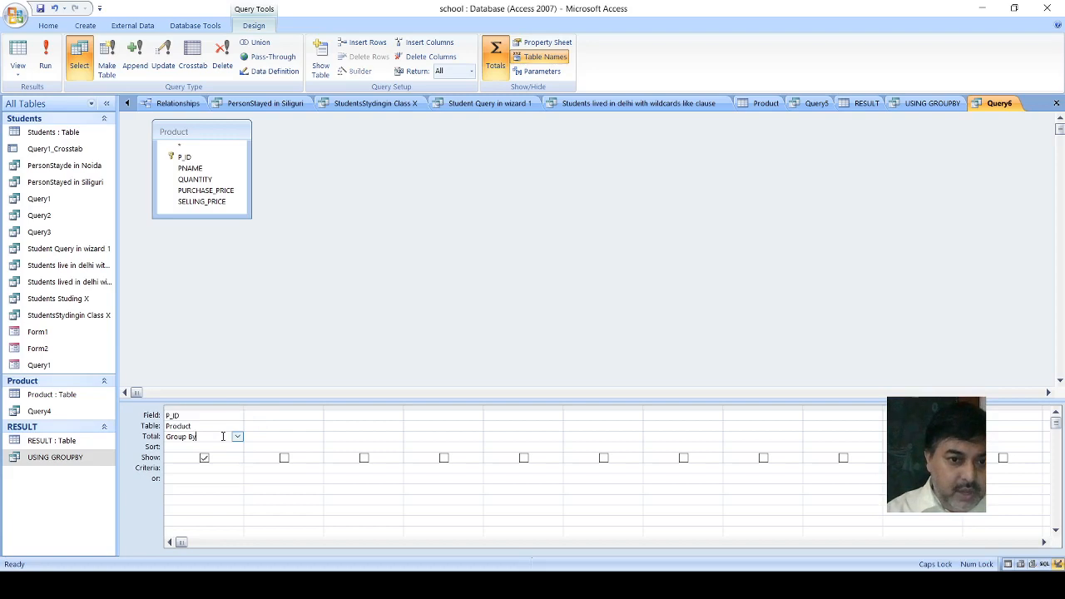
{"action": "left_click", "coordinate": [183, 499]}
- Add the PURCHASE_PRICE field as the second query column and set its total to Sum
{"action": "left_click", "coordinate": [279, 414]}
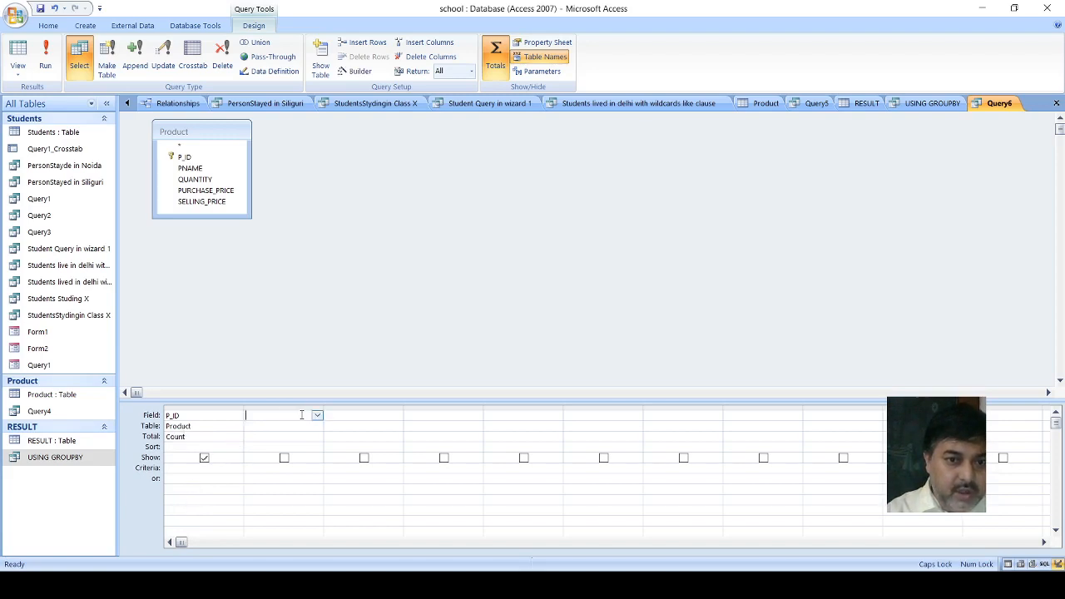
{"action": "left_click", "coordinate": [275, 469]}
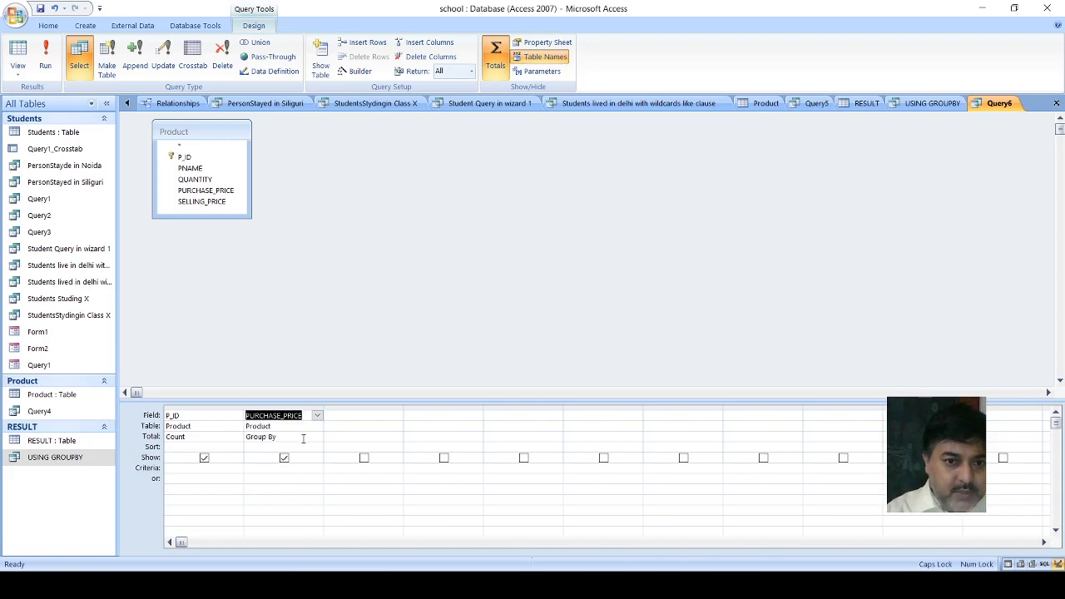
{"action": "left_click", "coordinate": [304, 438]}
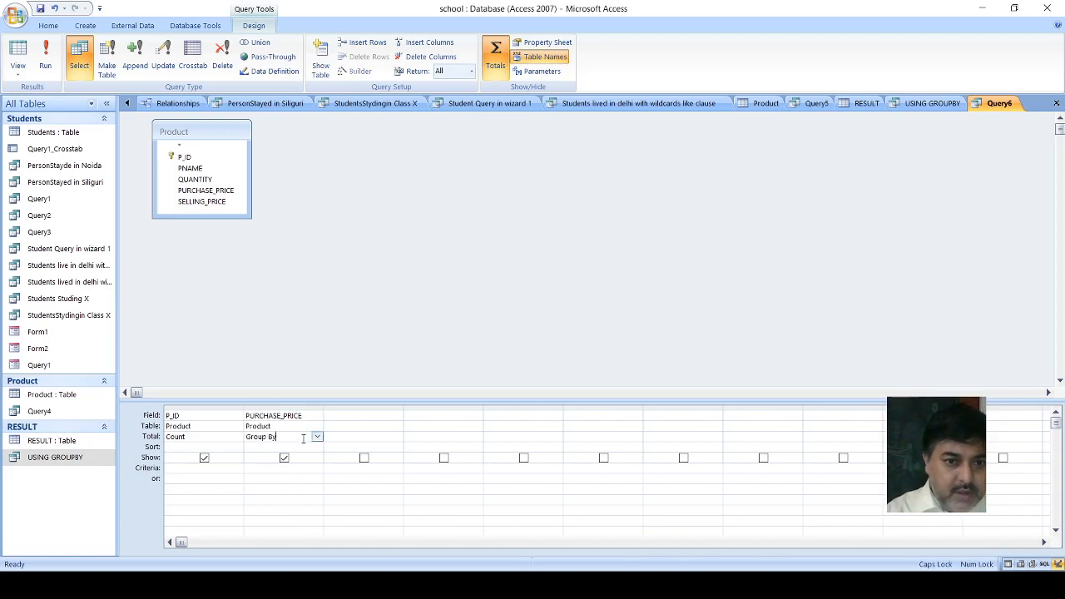
{"action": "left_click", "coordinate": [258, 461]}
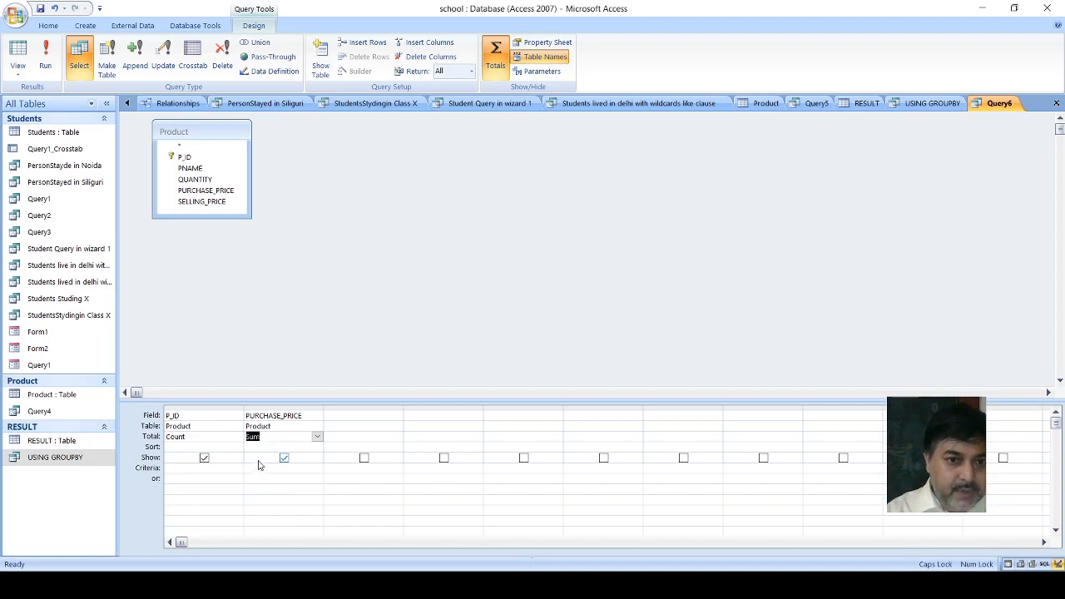
- Add the QUANTITY field as the third query column and set its total to Avg
{"action": "left_click", "coordinate": [393, 412]}
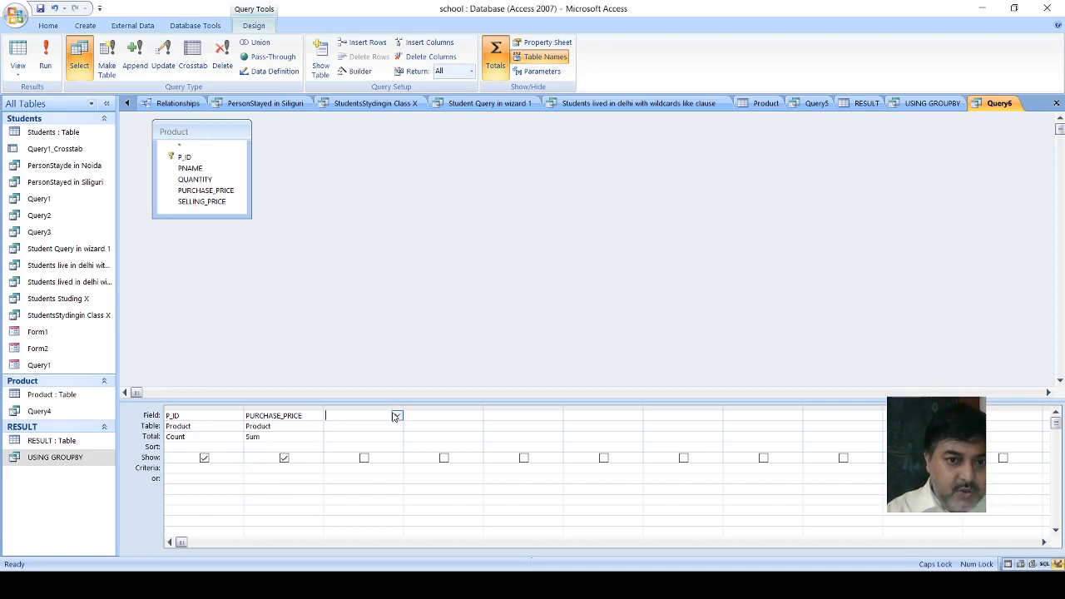
{"action": "left_click", "coordinate": [350, 457]}
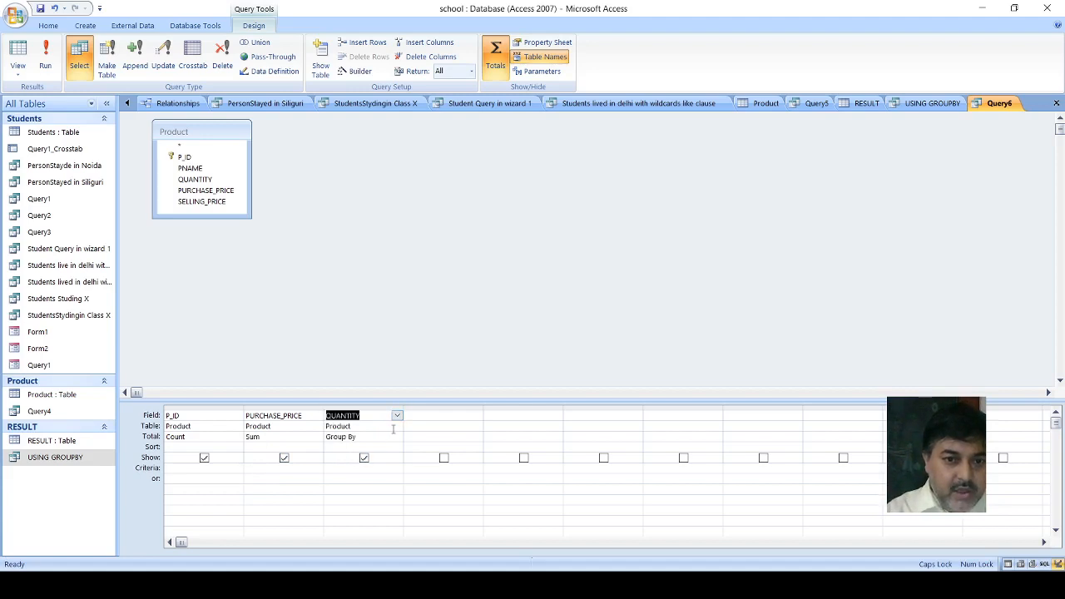
{"action": "left_click", "coordinate": [380, 437]}
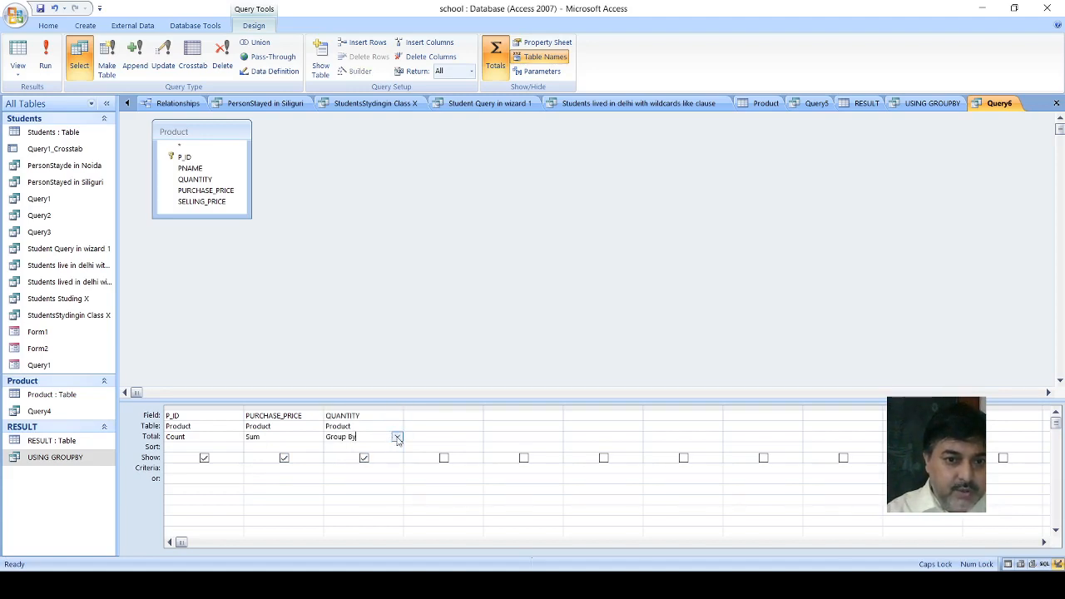
{"action": "left_click", "coordinate": [340, 473]}
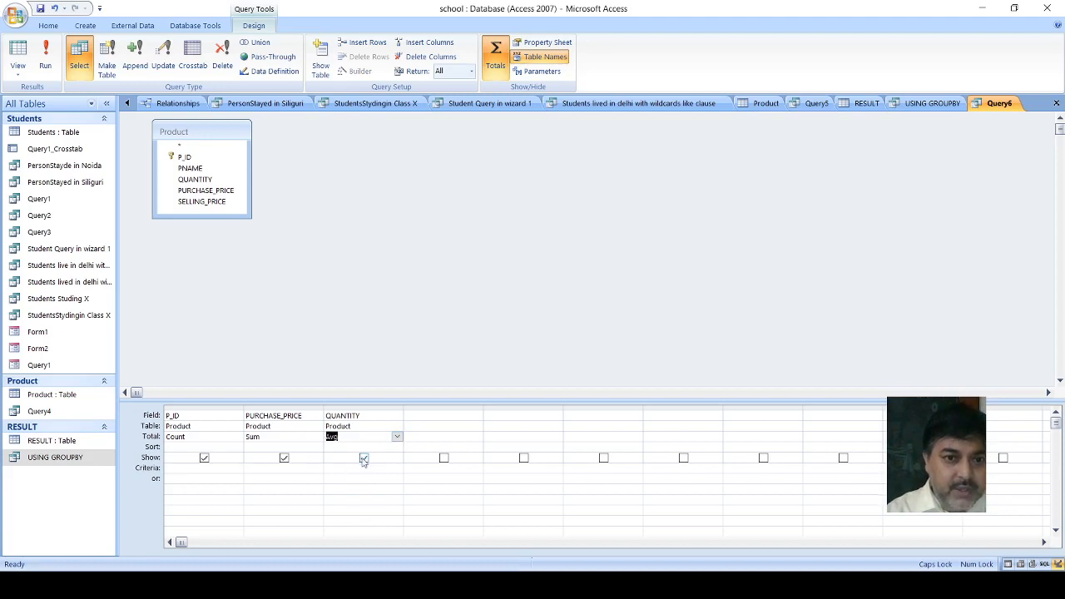
- Close the Product query, saving it as DIFFERENT FUNCTIONS, and open it to view its results
{"action": "left_click", "coordinate": [450, 417]}
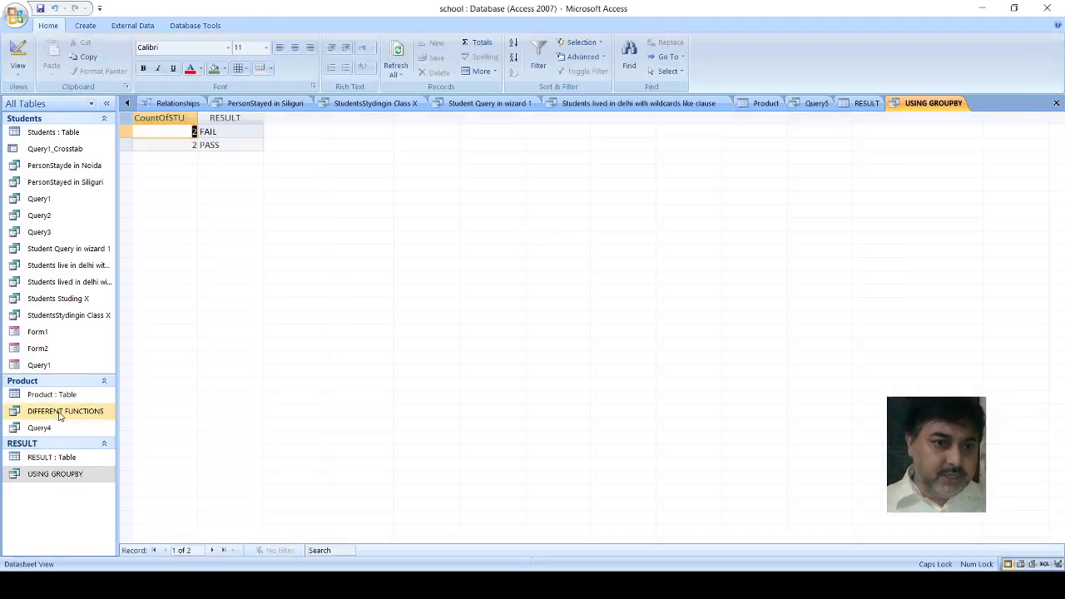
{"action": "double_click", "coordinate": [58, 417]}
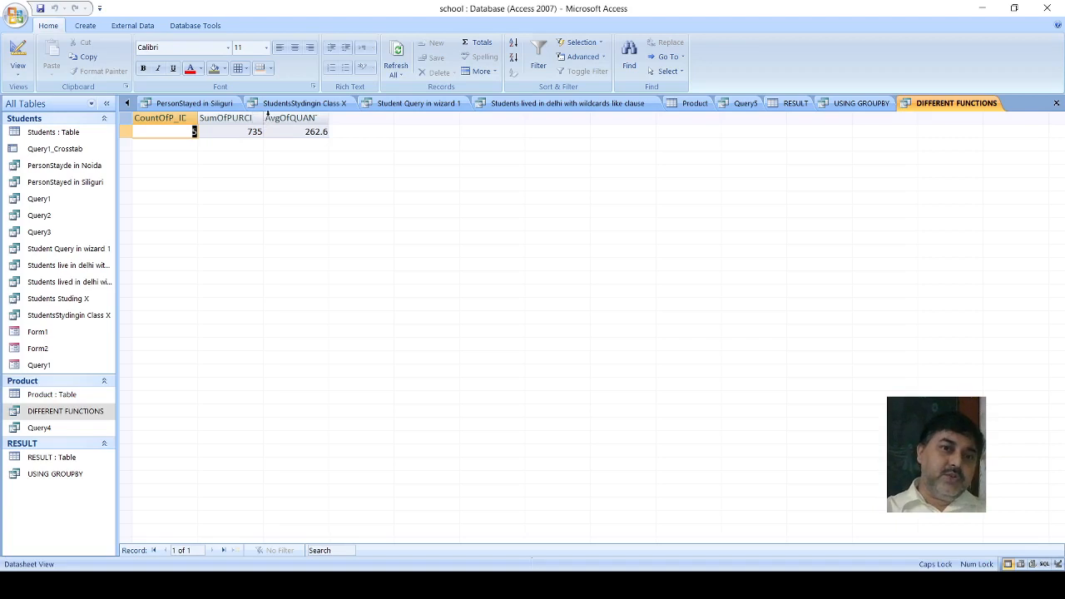
- Widen the SumOfPURCHASE_PRICE and AvgOfQUANTITY columns until their full headings fit
{"action": "left_click_drag", "start_coordinate": [264, 114], "coordinate": [289, 113]}
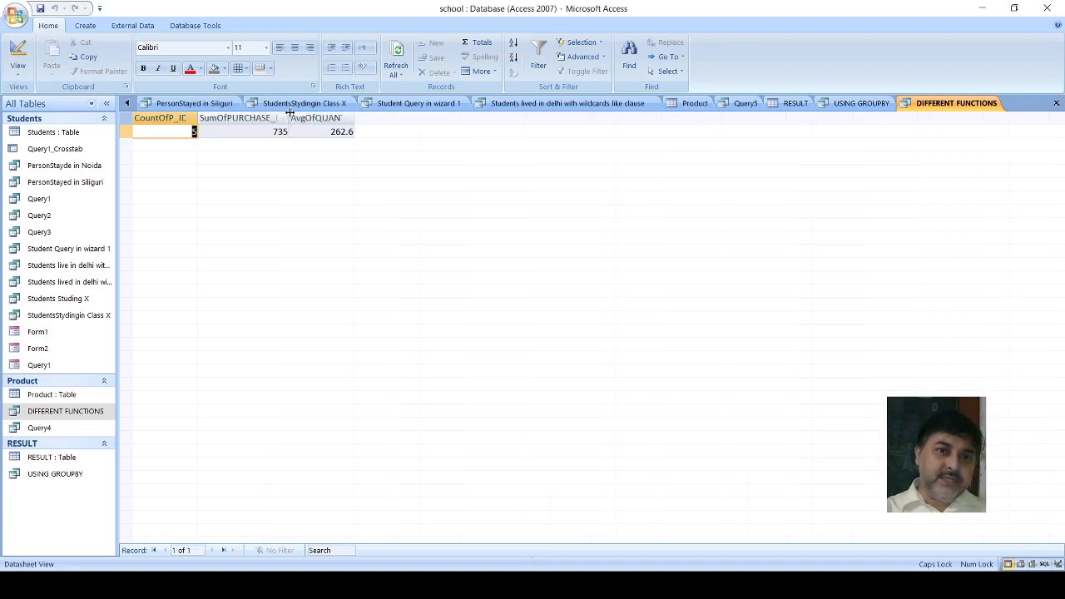
{"action": "left_click_drag", "start_coordinate": [289, 113], "coordinate": [310, 114]}
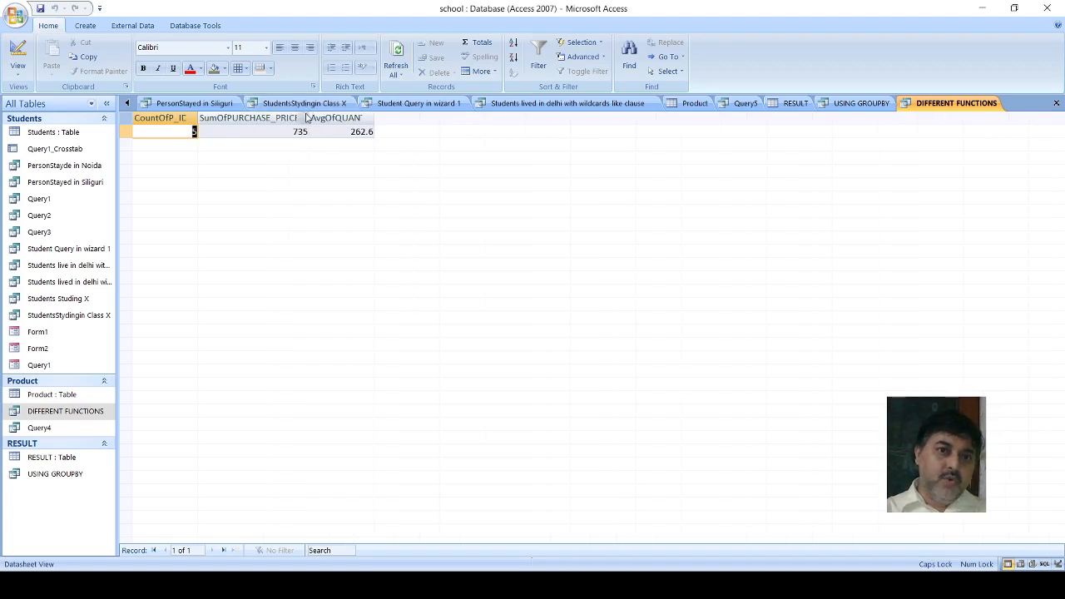
{"action": "left_click_drag", "start_coordinate": [308, 116], "coordinate": [321, 116]}
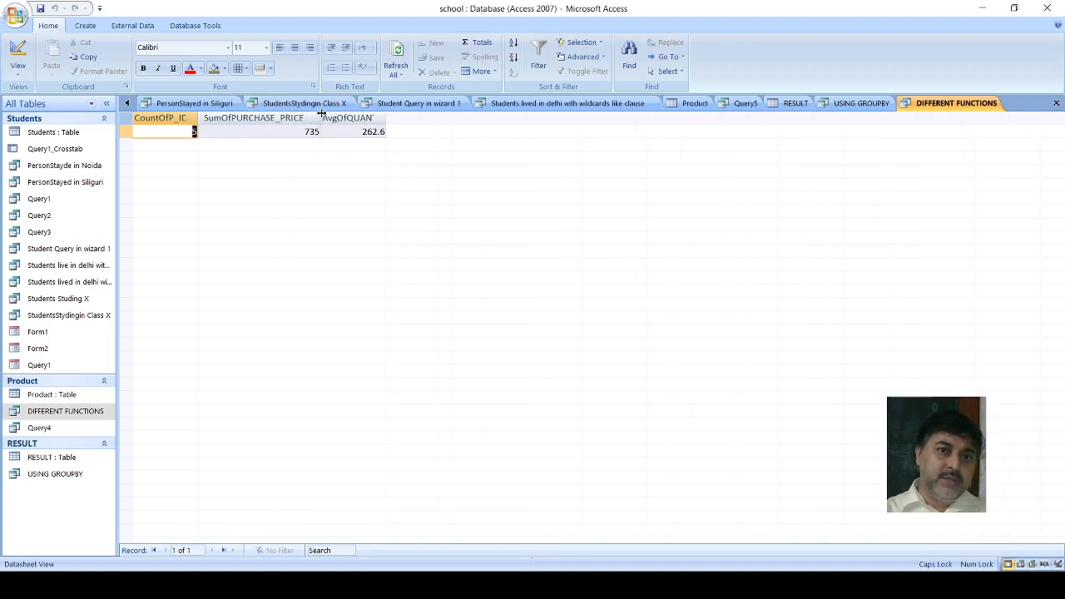
{"action": "left_click_drag", "start_coordinate": [385, 117], "coordinate": [442, 117]}
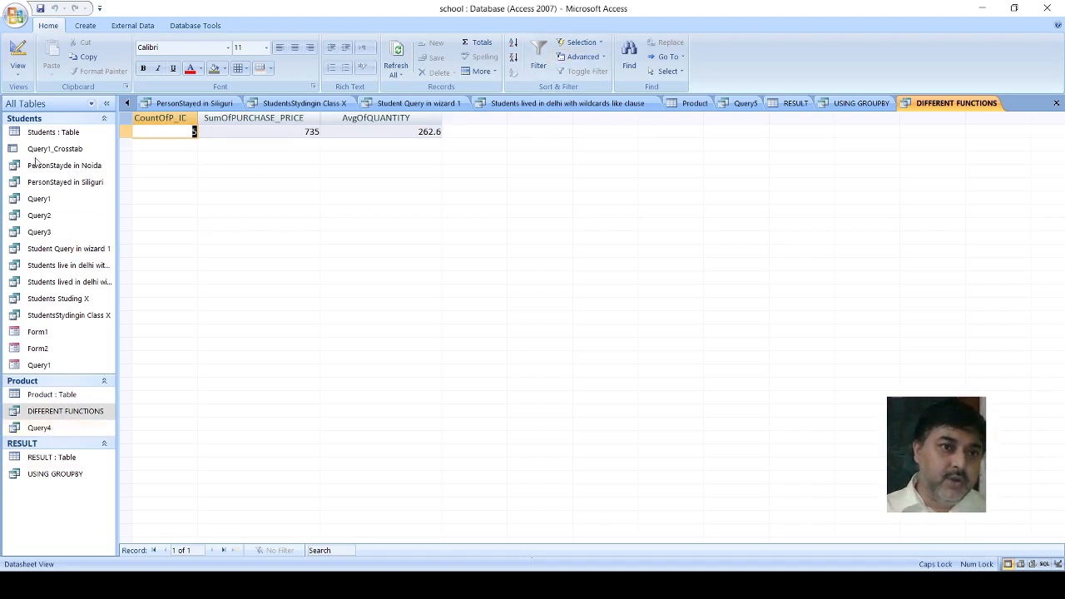
- Switch the DIFFERENT FUNCTIONS query to Design view, and close it with its layout changes saved
{"action": "left_click", "coordinate": [18, 66]}
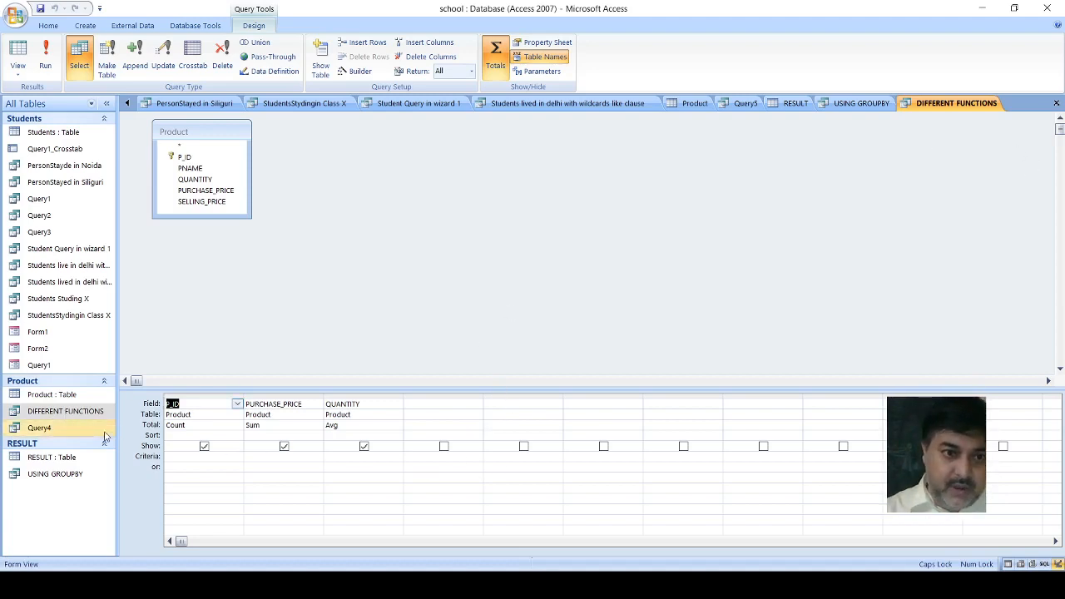
{"action": "left_click", "coordinate": [1055, 103]}
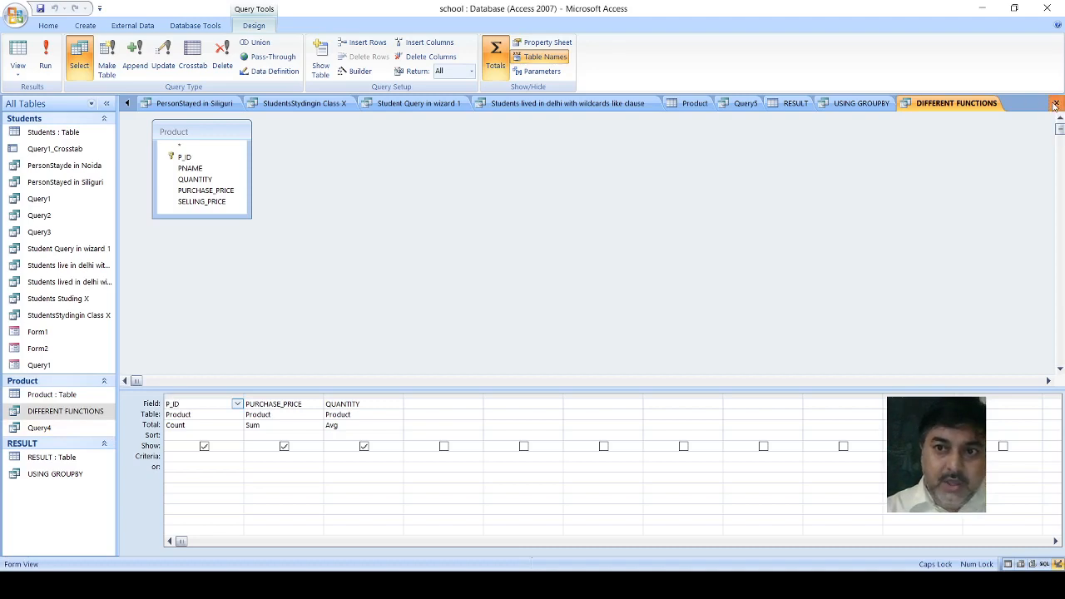
{"action": "left_click", "coordinate": [480, 336]}
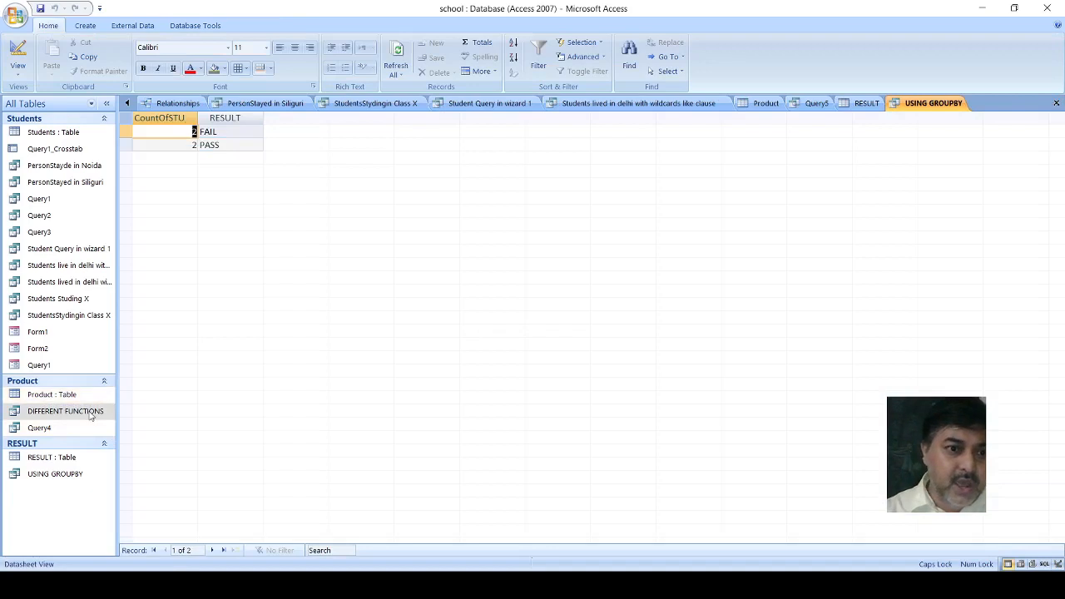
- Reopen the DIFFERENT FUNCTIONS query to view its count, sum and average results
{"action": "left_click", "coordinate": [88, 413]}
{"action": "double_click", "coordinate": [88, 414]}
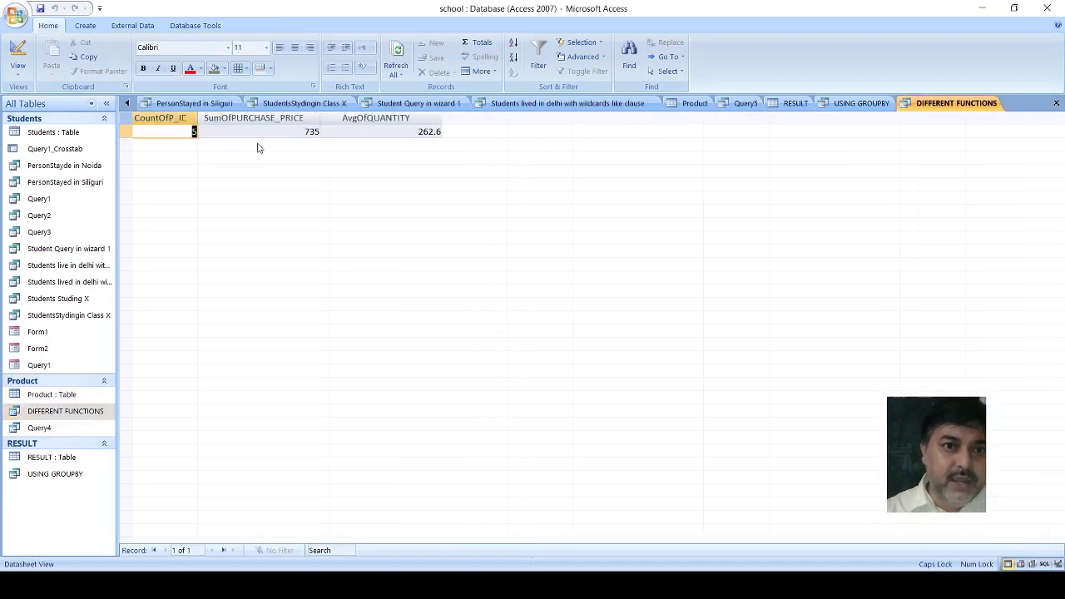